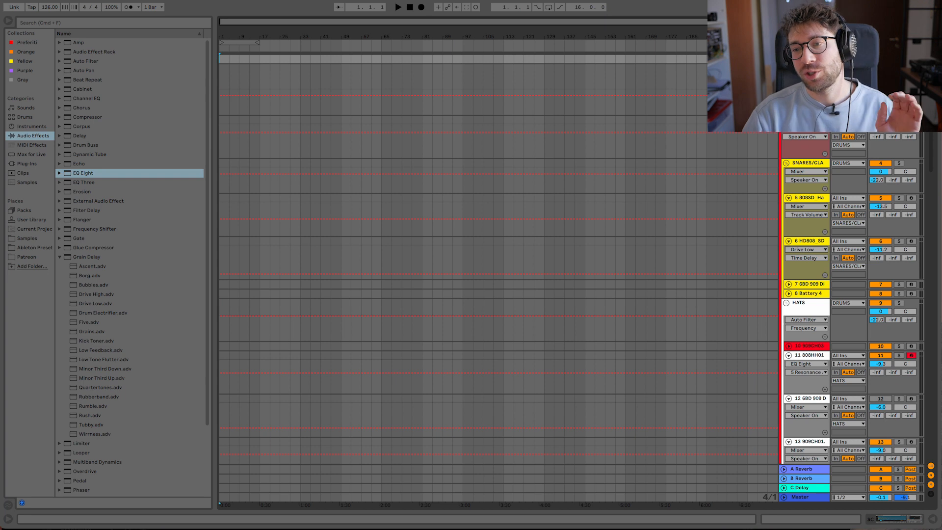
- Switch to Session View and play the first scene while looking across the drum tracks
key(Tab)
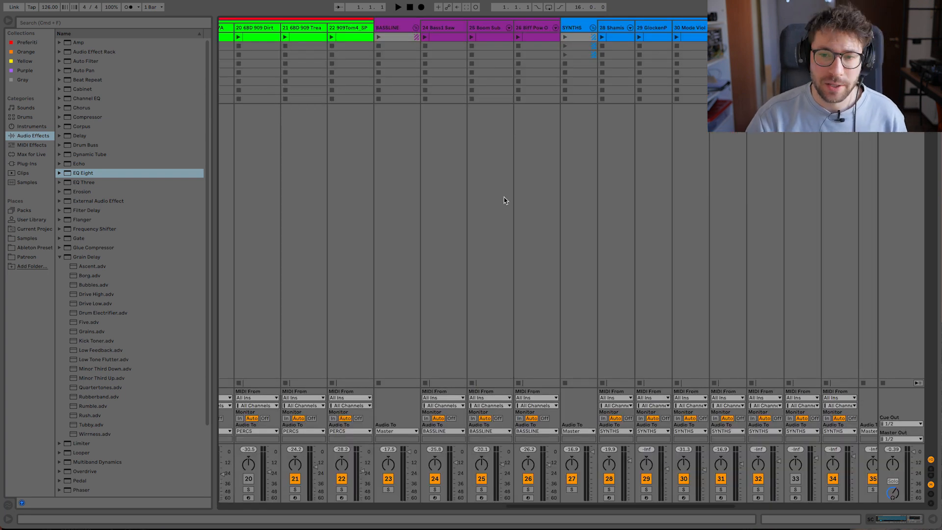
scroll(505, 189, left, 15)
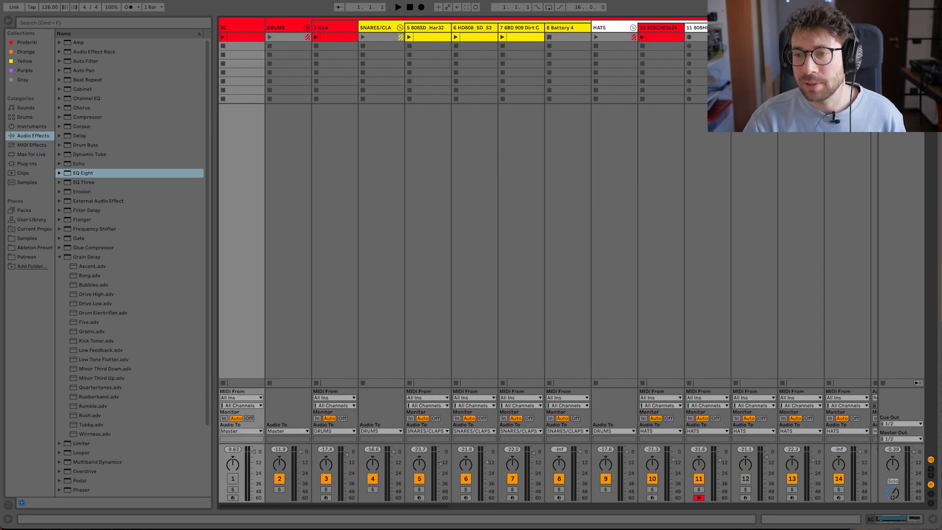
key(space)
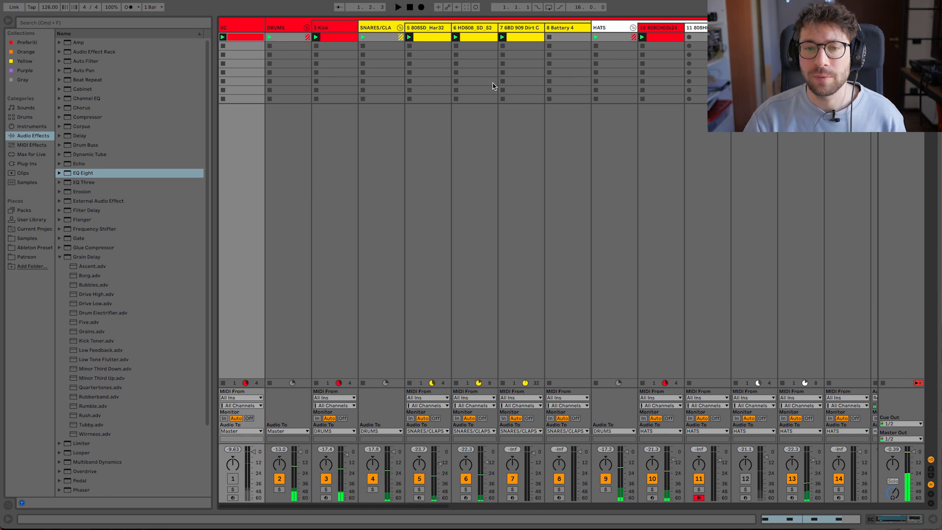
scroll(501, 108, right, 10)
scroll(547, 99, left, 10)
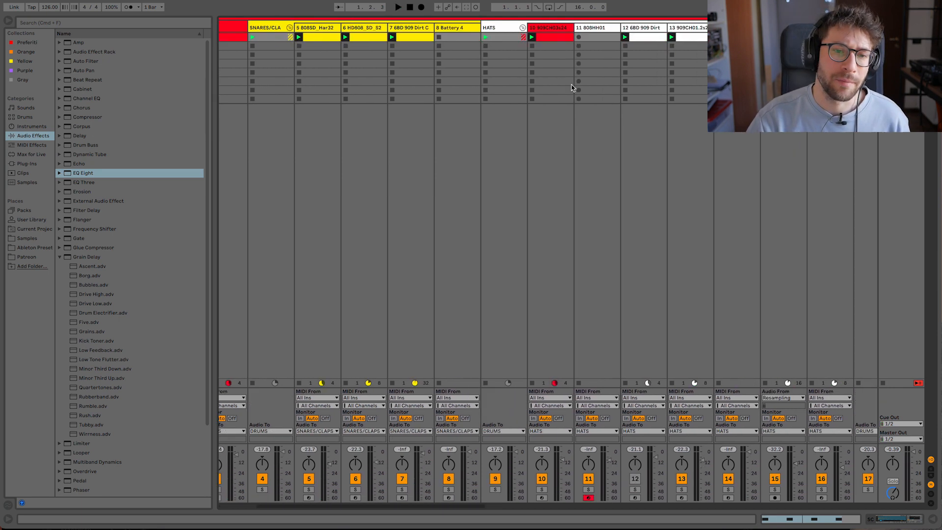
- Audition the DRUMS group in solo, including playback, and unsolo it when done
key(space)
click(280, 489)
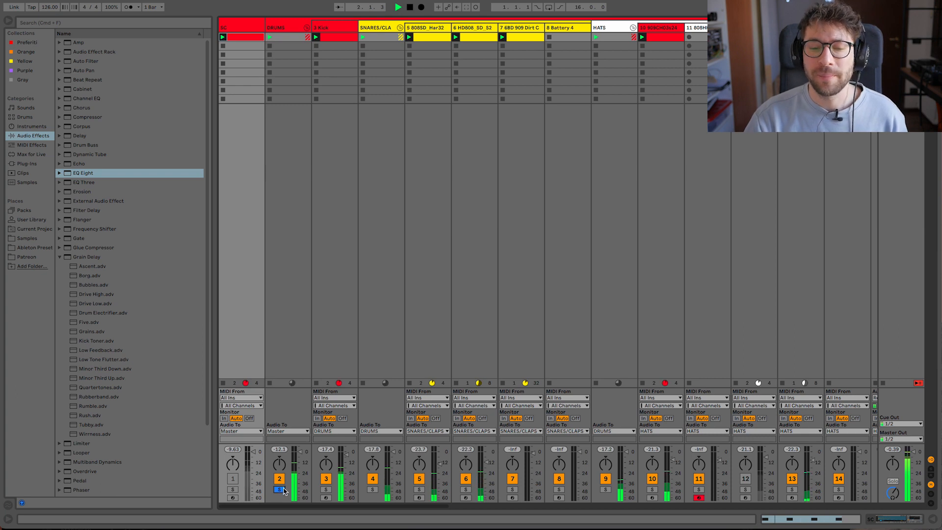
key(space)
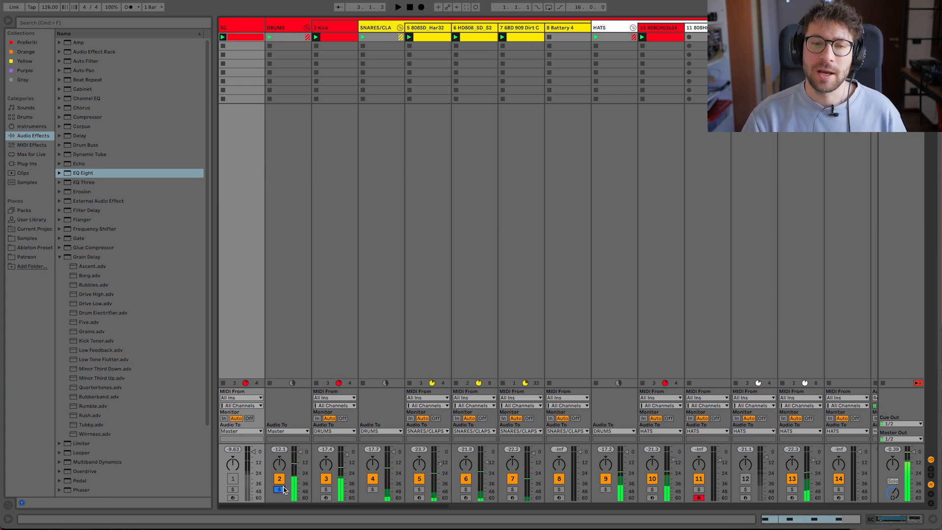
click(280, 489)
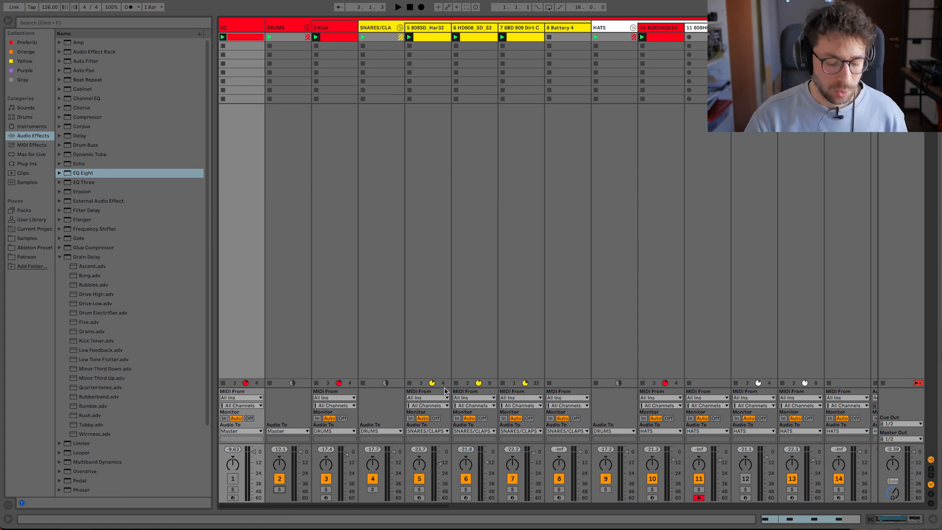
- Solo the BASSLINE group and play it on its own
scroll(467, 352, right, 3)
scroll(467, 353, right, 10)
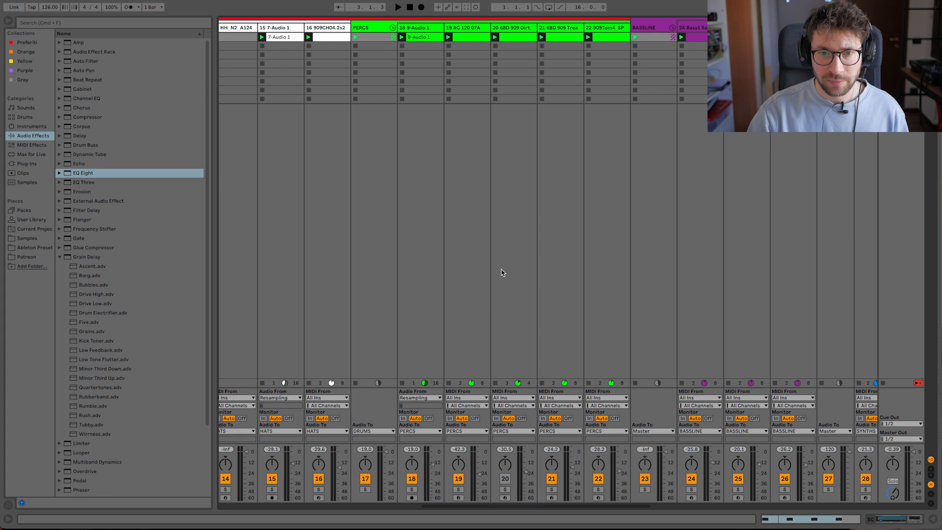
click(630, 489)
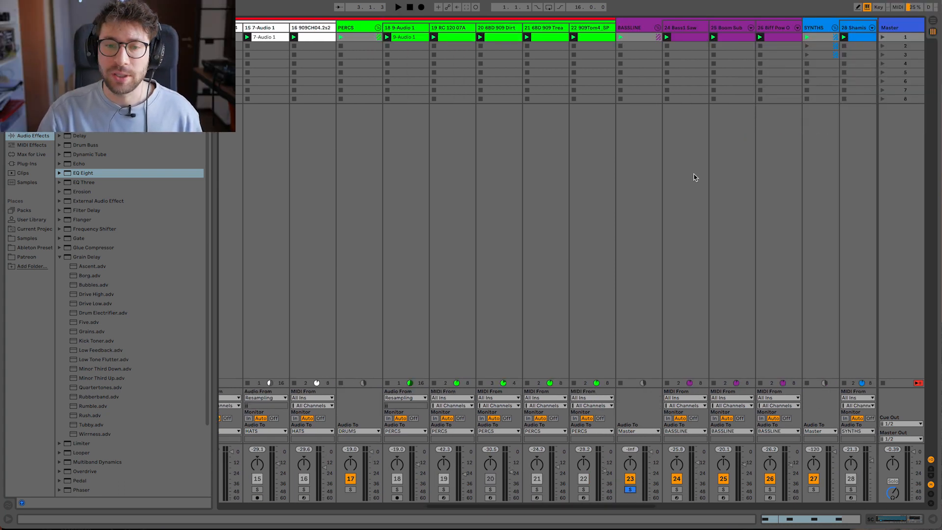
scroll(694, 175, right, 10)
key(space)
scroll(486, 212, left, 3)
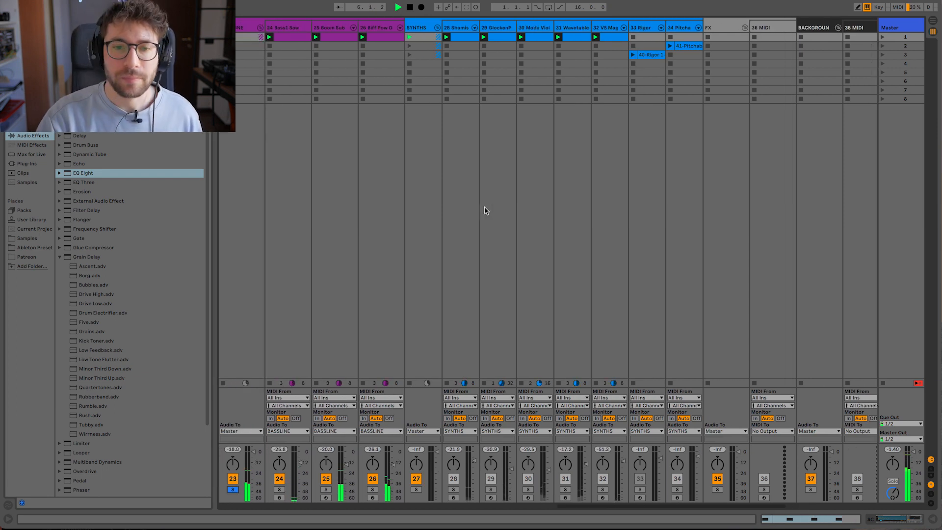
scroll(379, 108, left, 1)
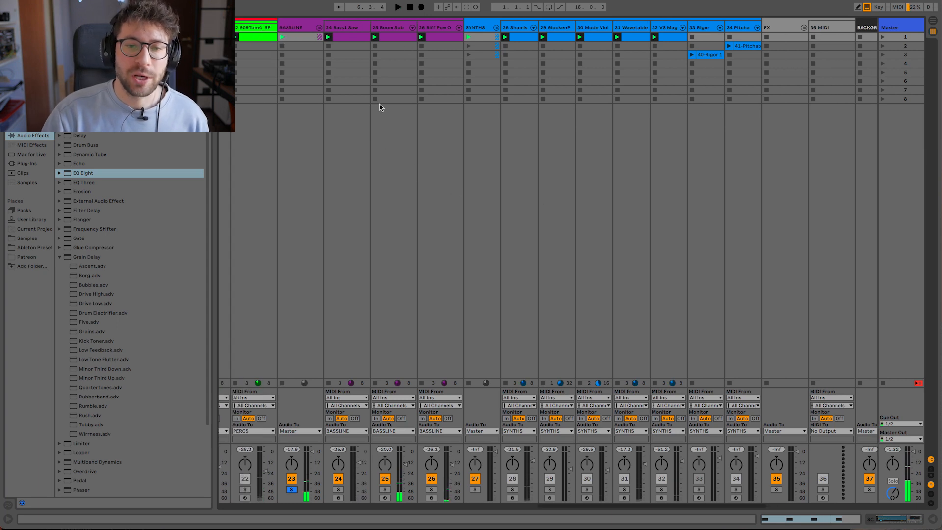
- Solo the Bass1 Saw and Boom Sub tracks together within the bassline group and play them
click(351, 28)
click(379, 28)
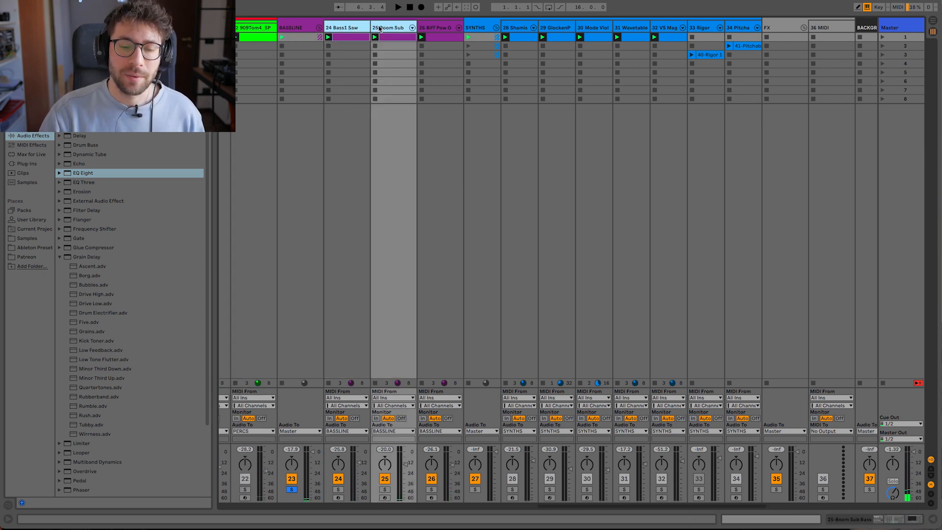
click(340, 490)
key(space)
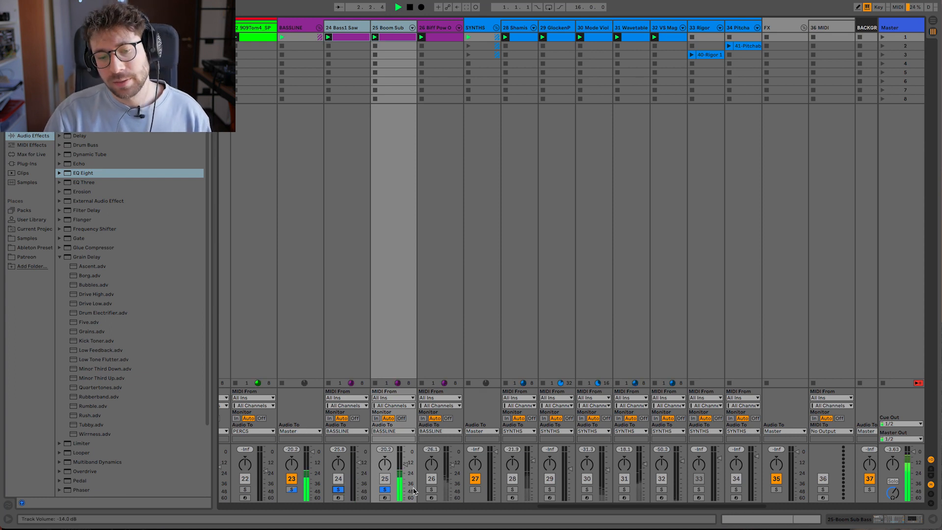
key(space)
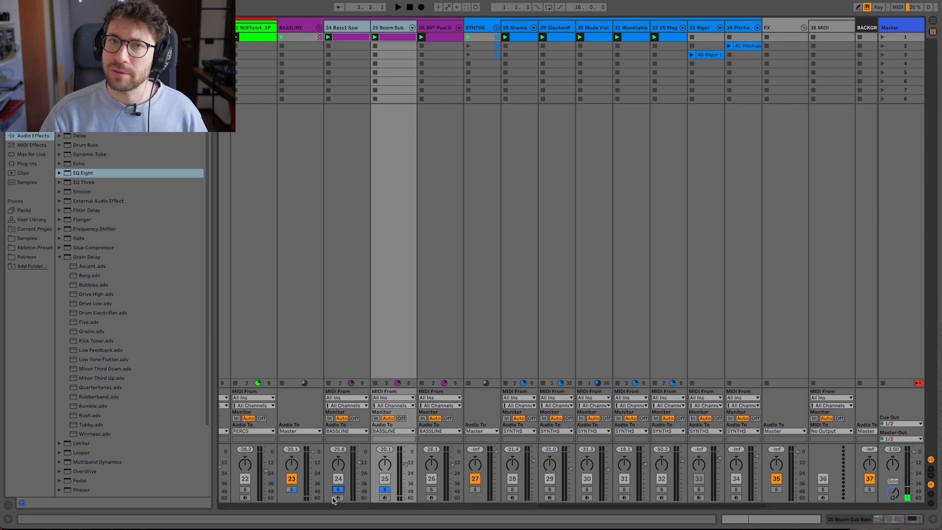
- Show the device chains of Bass1 Saw and Biff Pow Organ, and solo Biff Pow Organ
double_click(354, 31)
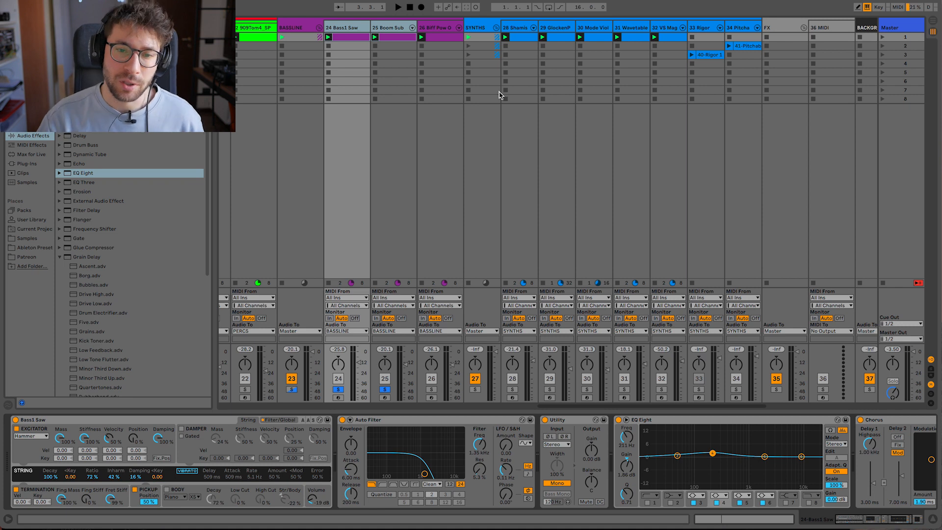
click(437, 30)
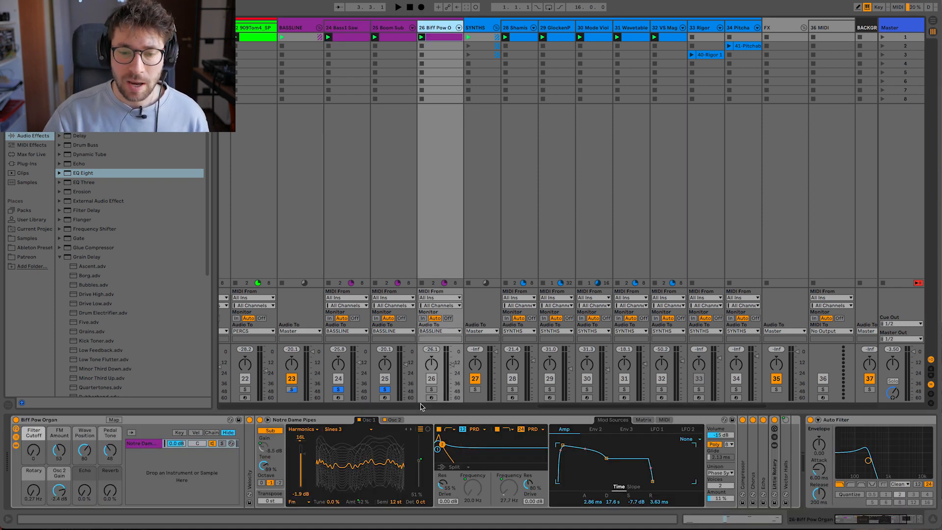
click(433, 390)
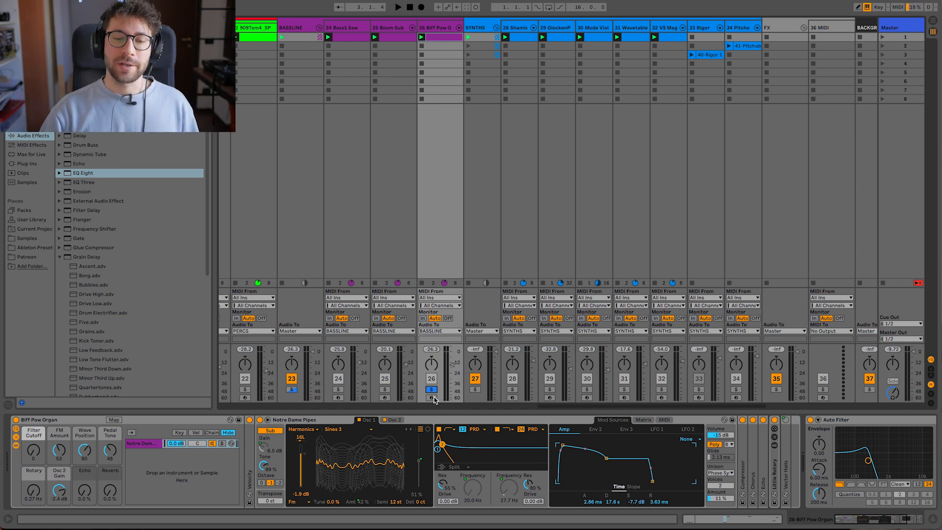
- Clear the solo on Biff Pow Organ and play all three bass tracks with the BASSLINE group soloed
click(291, 390)
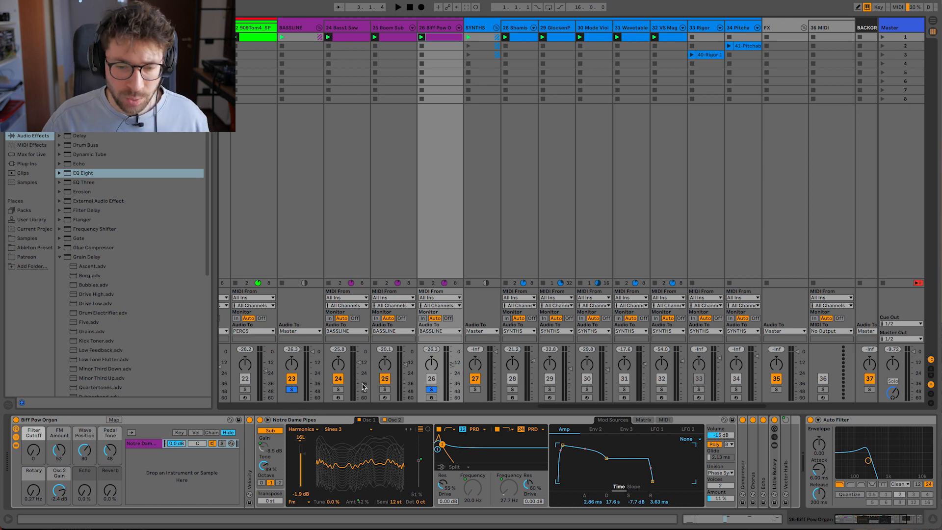
click(432, 390)
key(space)
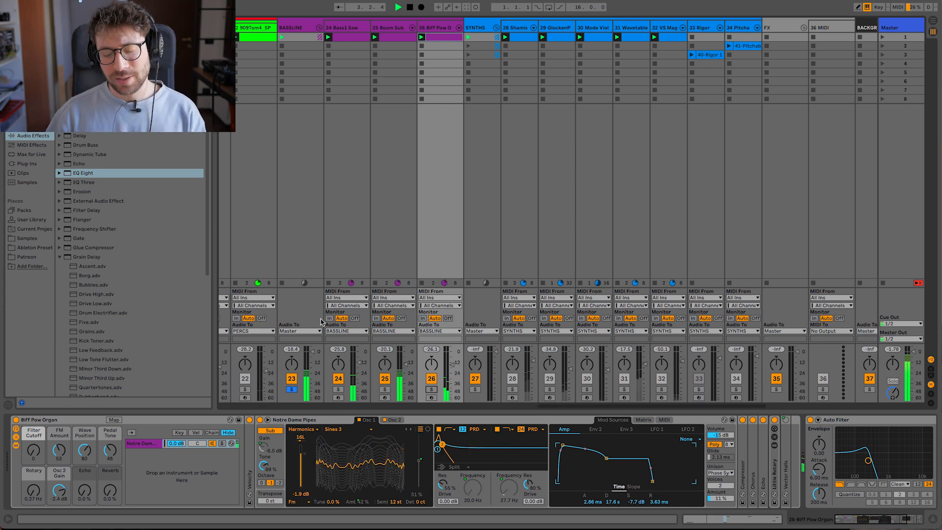
key(space)
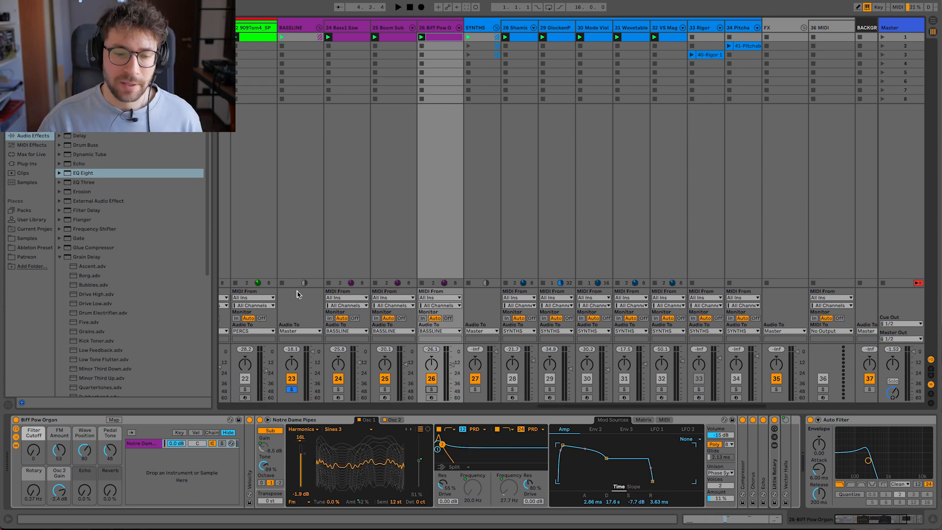
- Move the solo from the BASSLINE group to the SYNTHS group and play the synth tracks
click(292, 390)
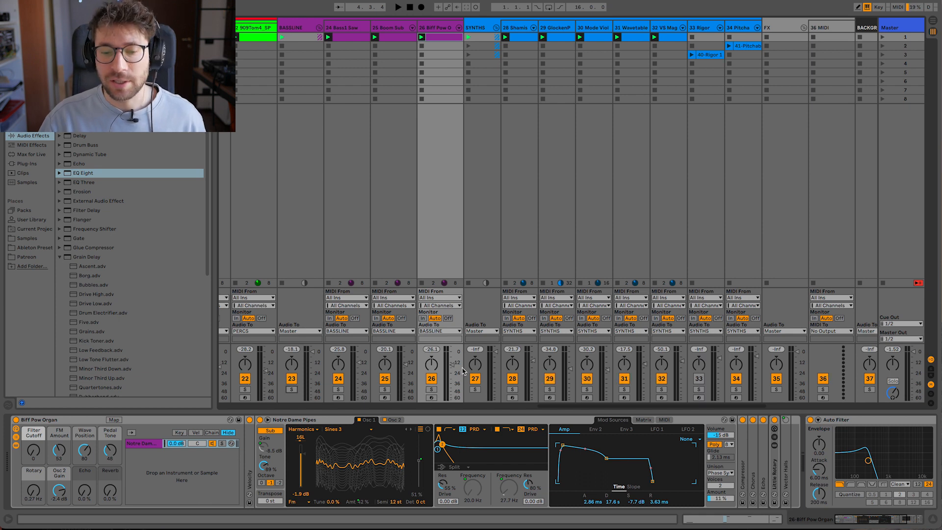
click(475, 390)
key(space)
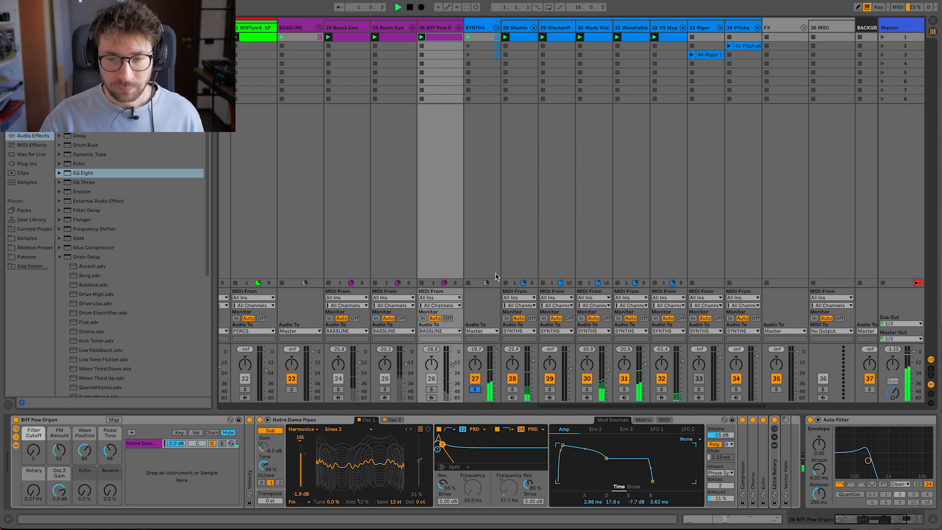
scroll(499, 282, right, 2)
scroll(499, 282, right, 2)
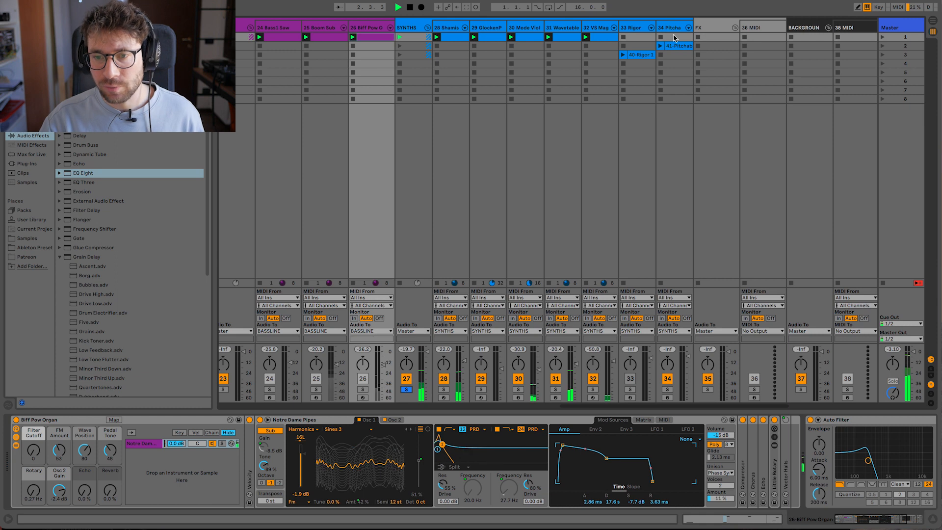
- Launch the clip on track 34, solo that track, and open its last Auto Filter to 19.9 kHz
click(660, 45)
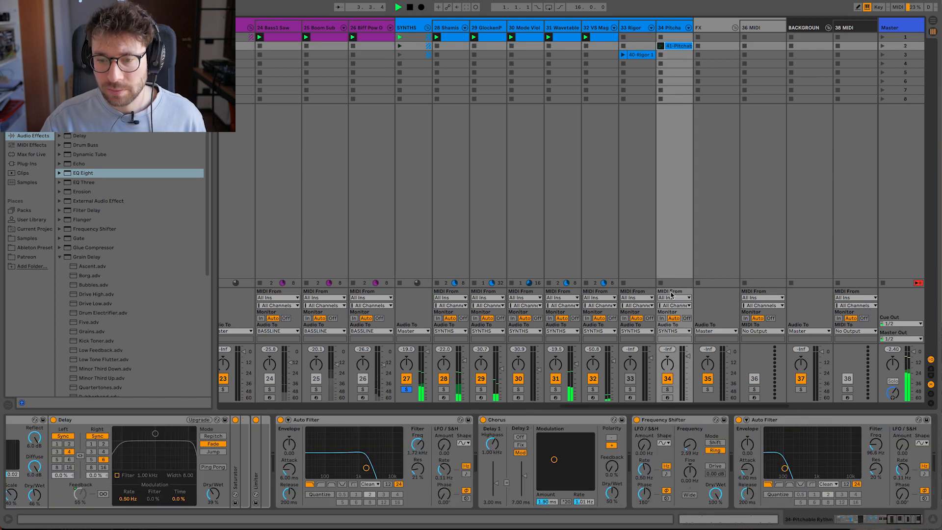
click(668, 389)
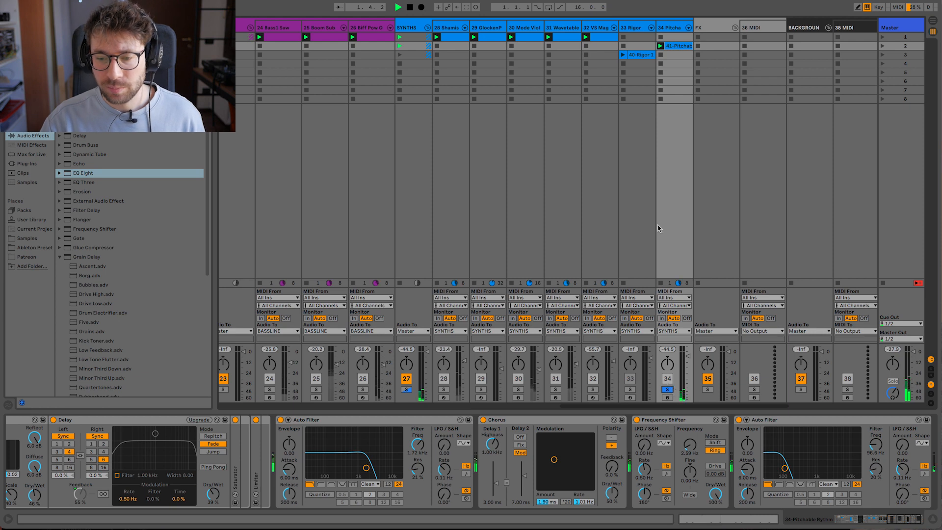
drag(784, 469, 859, 469)
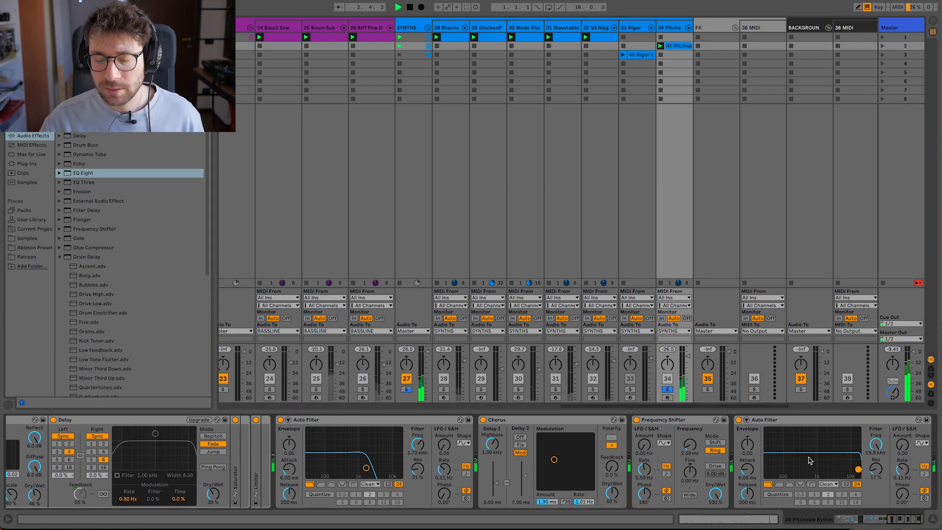
- Hear track 34 unsoloed in the full mix, stop playback, and inspect the Pitchable Rhythm rack and its instrument devices
click(668, 390)
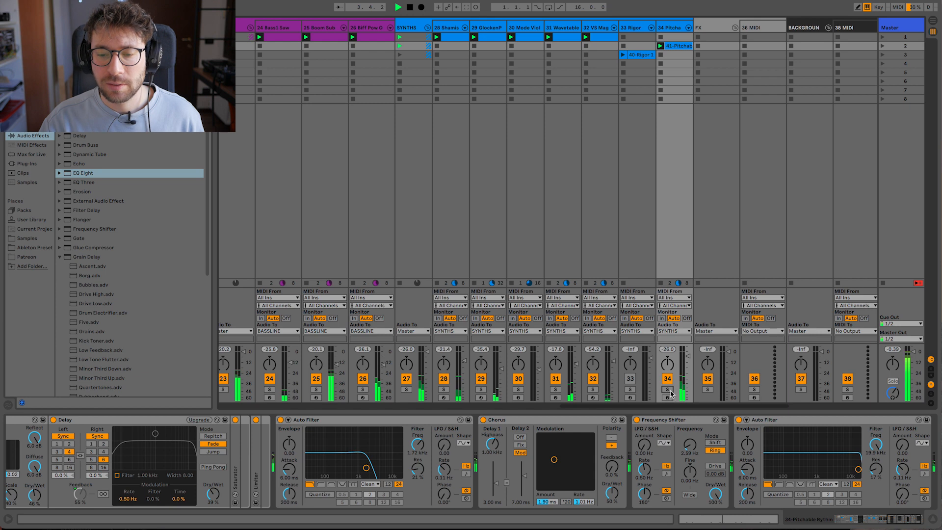
key(space)
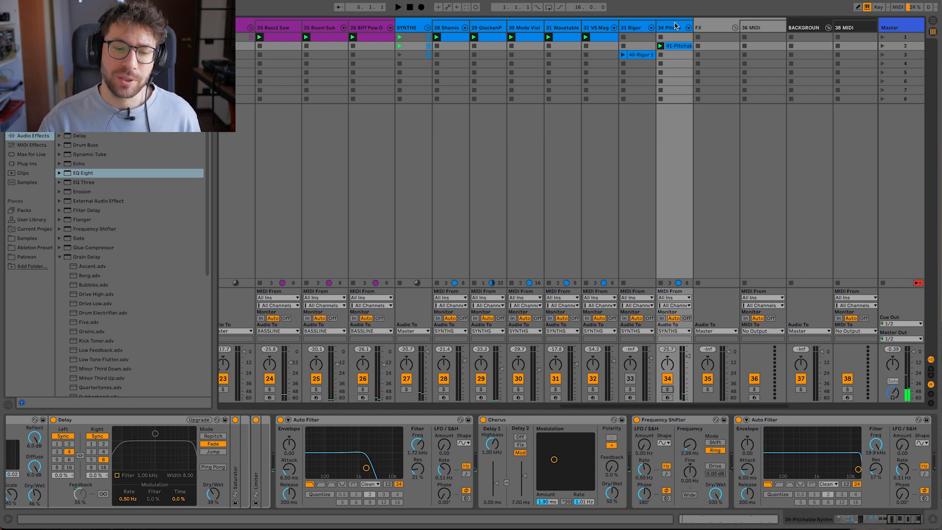
scroll(284, 501, left, 10)
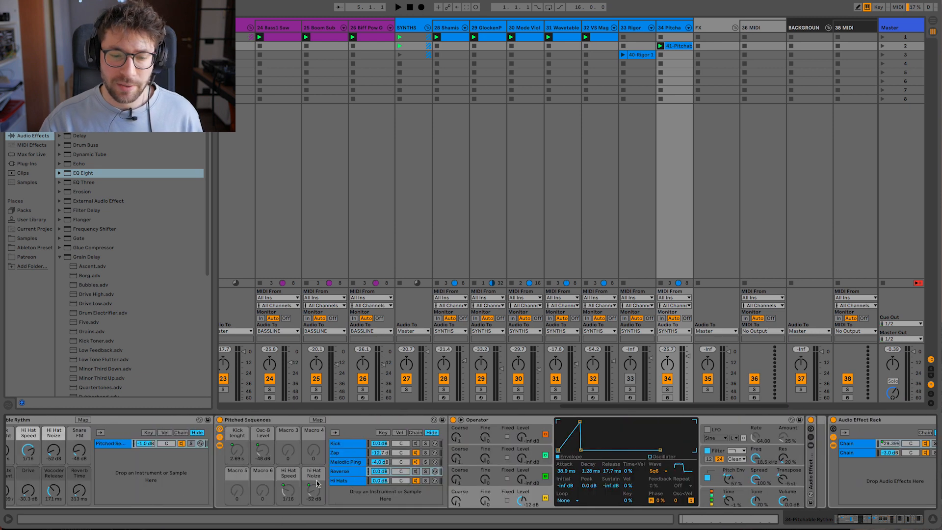
scroll(401, 489, right, 1)
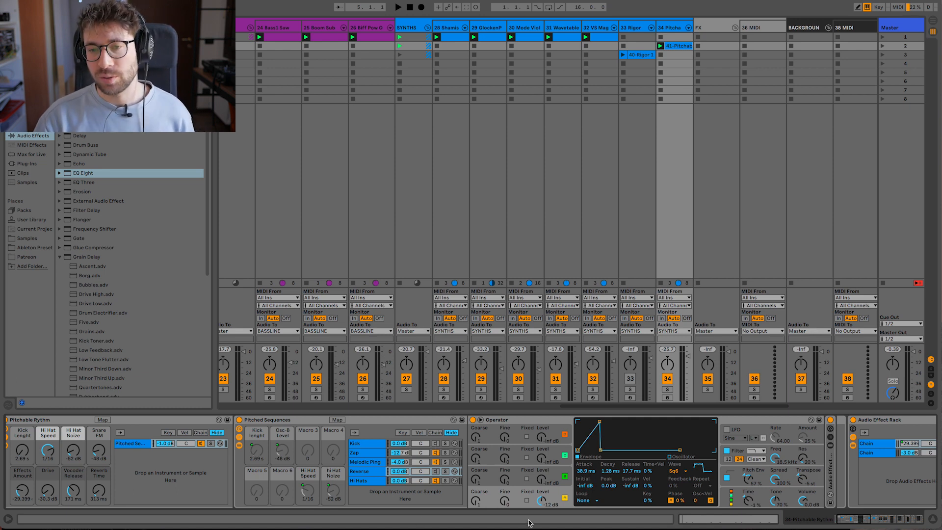
- Solo track 31 Wavetable and play it with its instrument and effect devices in view
click(555, 389)
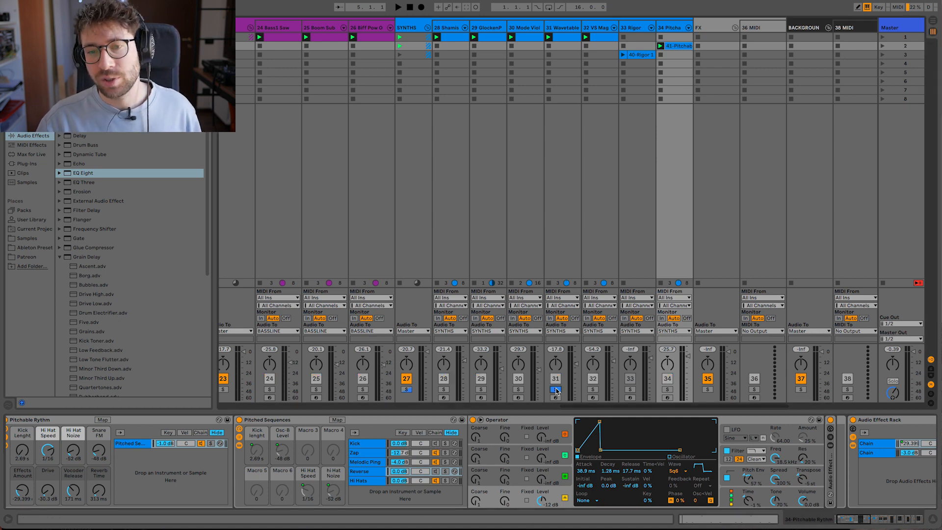
click(566, 28)
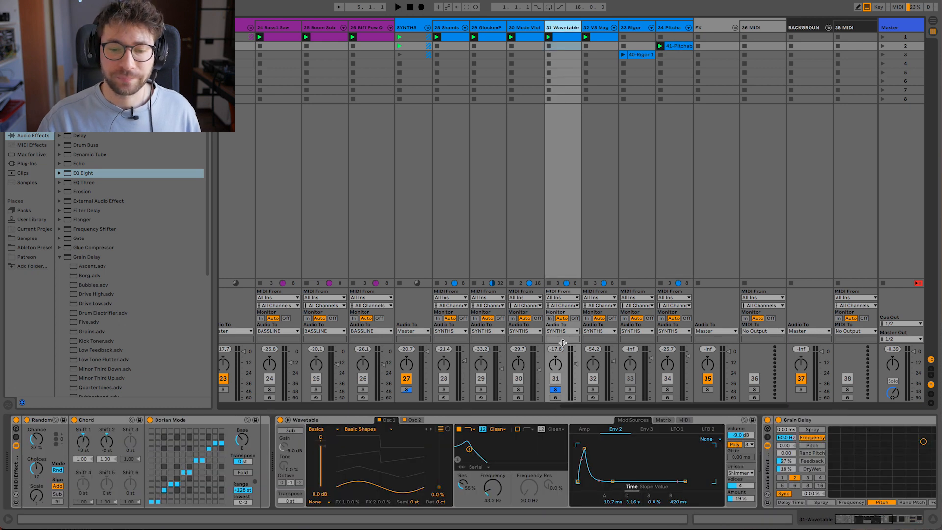
scroll(515, 422, right, 5)
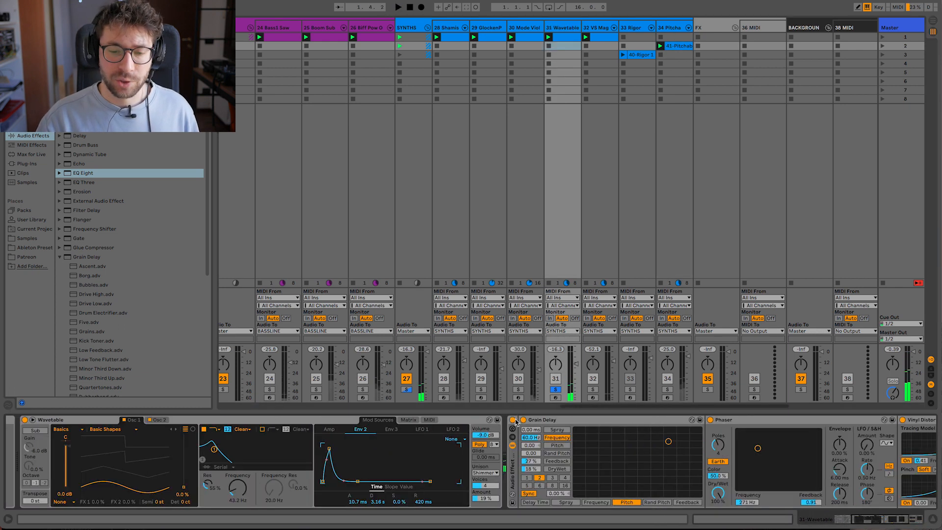
- Compare the Wavetable sound with its audio effect rack bypassed and re-enabled during playback
click(512, 421)
key(space)
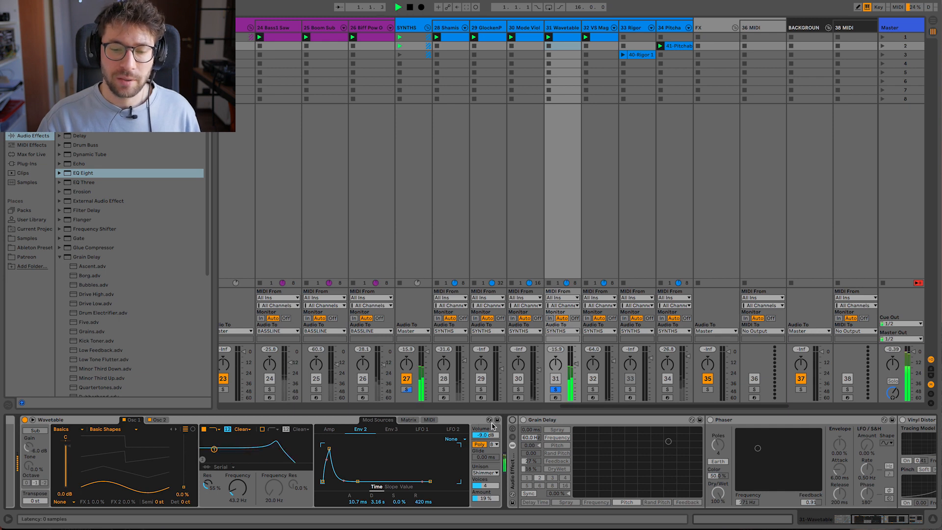
click(510, 420)
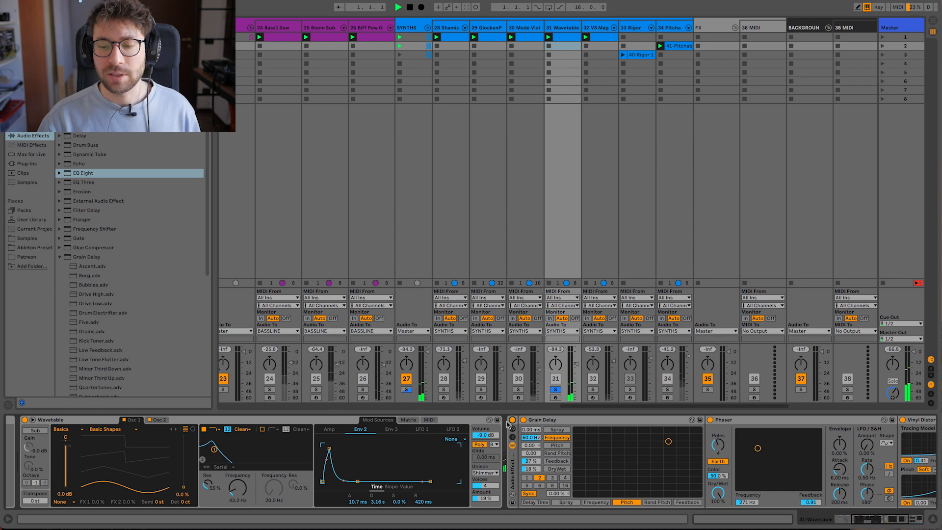
- Inspect the Random, Chord and Dorian Mode MIDI effects on track 31 Wavetable and arm the track for playing
scroll(495, 432, left, 5)
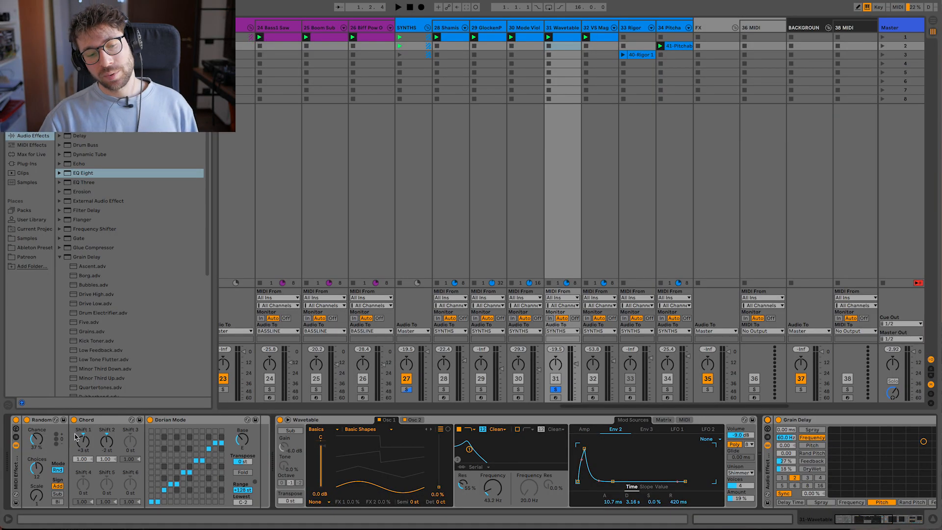
click(44, 420)
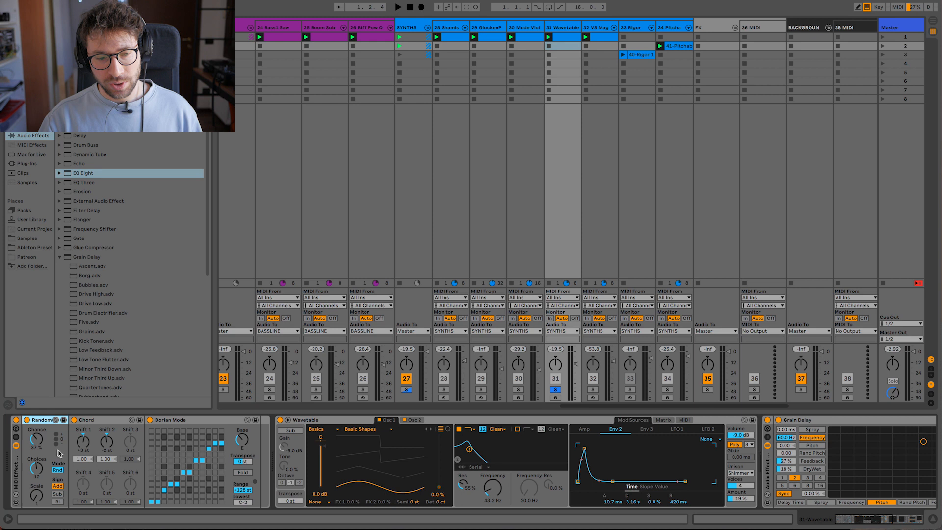
click(555, 397)
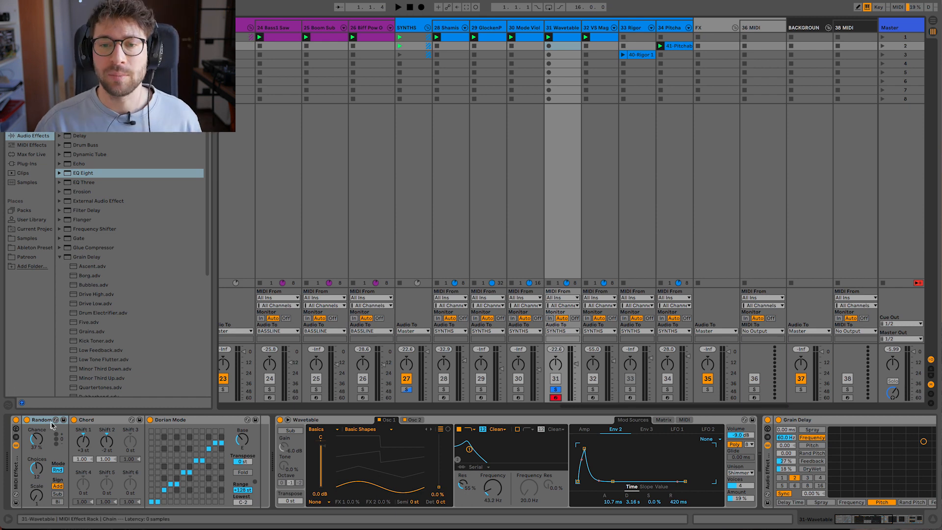
- Open the MIDI clip on track 31 Wavetable and examine its notes while it plays soloed
click(562, 36)
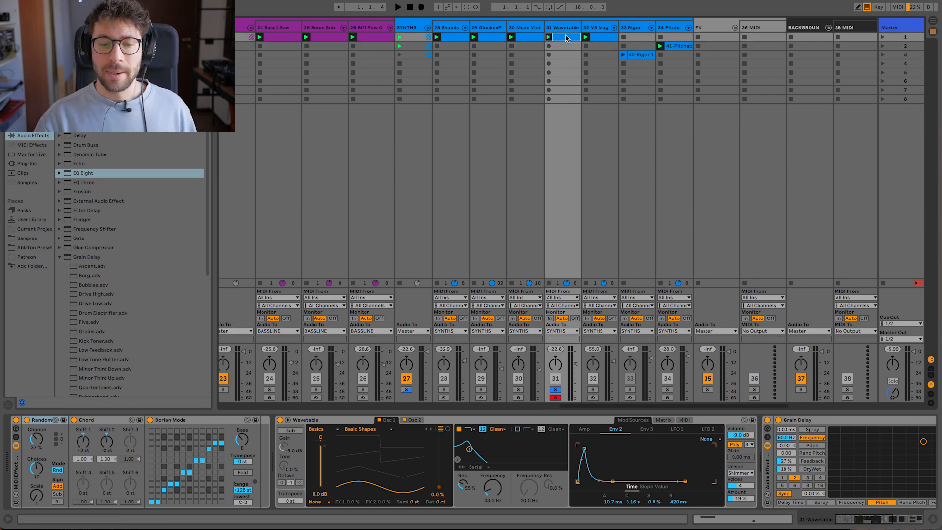
drag(297, 357, 318, 448)
drag(695, 375, 652, 457)
click(490, 406)
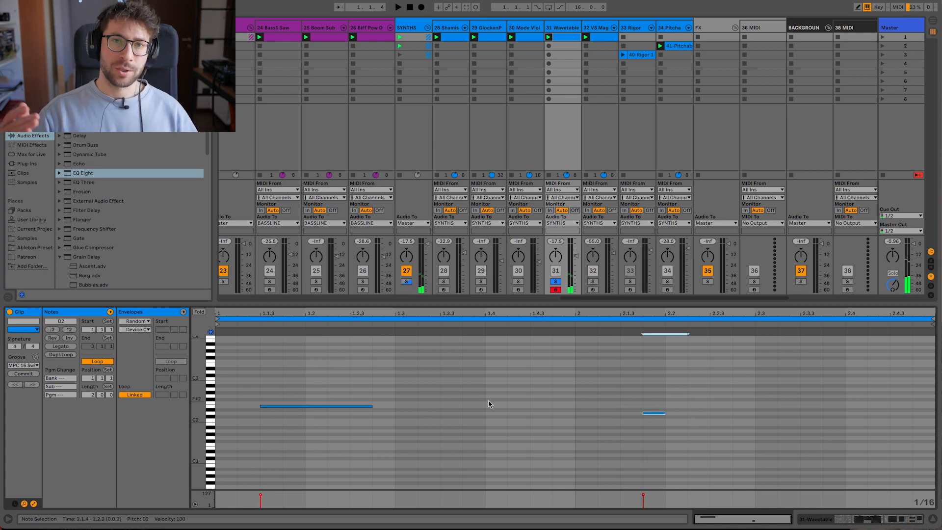
- Go to the VOCALS group, play track 40 in solo, and open its audio effect devices
scroll(598, 183, right, 5)
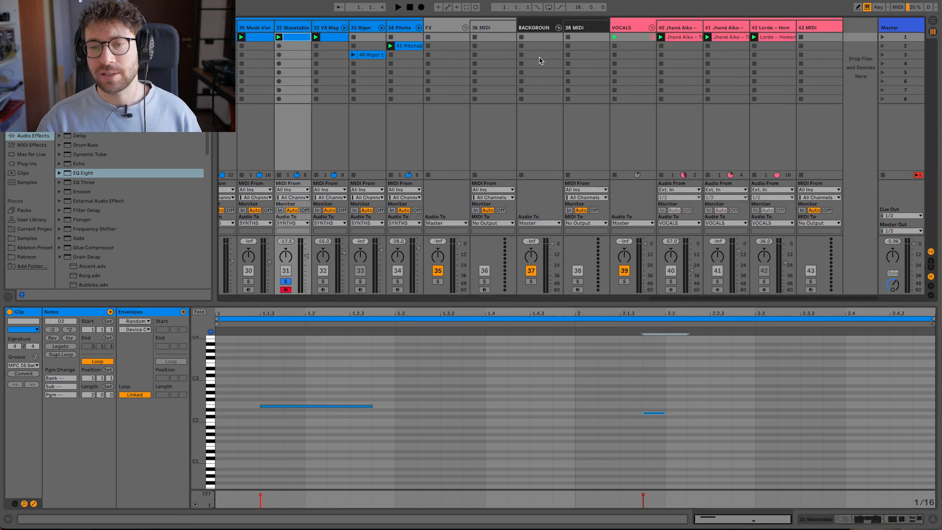
click(638, 33)
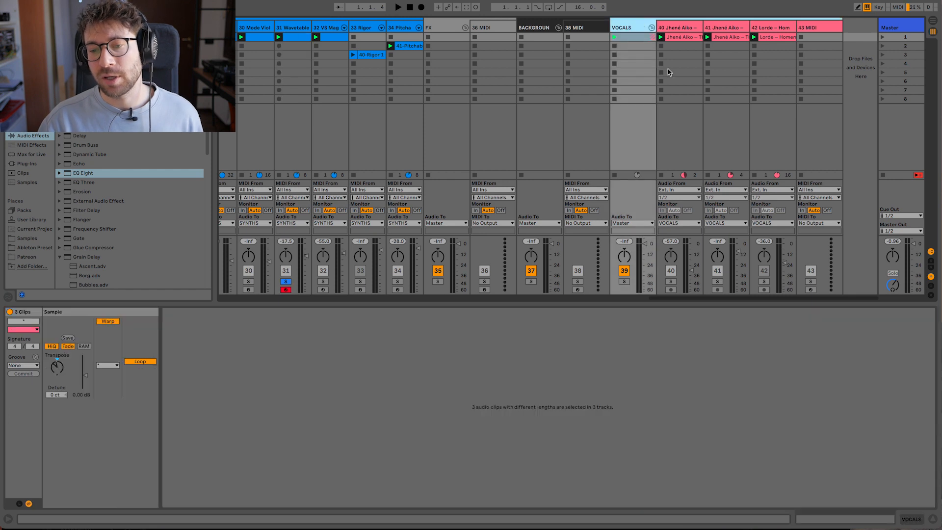
click(670, 281)
key(space)
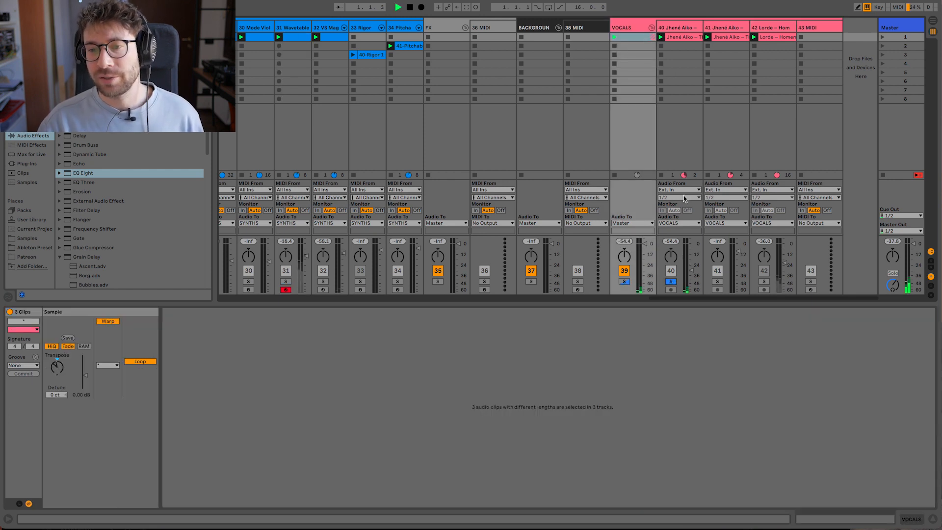
click(690, 41)
double_click(685, 25)
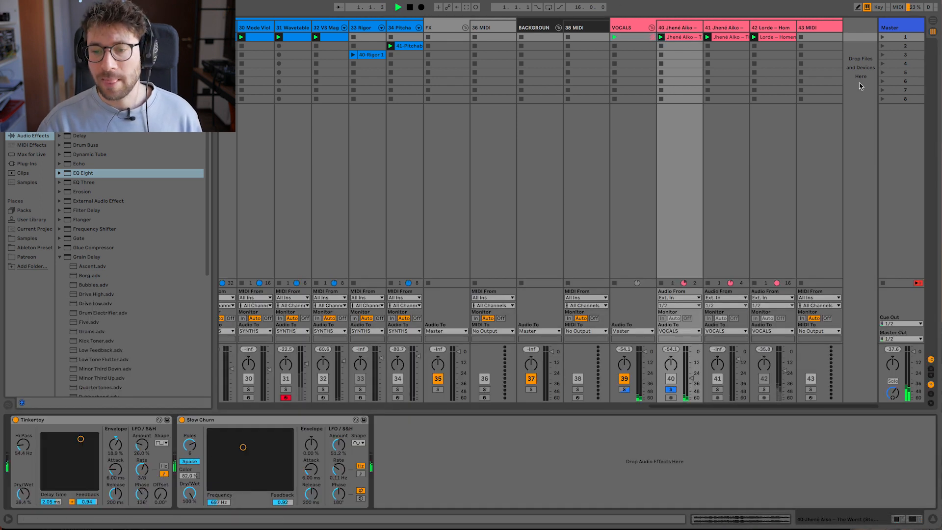
- Solo track 41, view its effect devices, and open its vocal clip zoomed in on the looped region
click(717, 389)
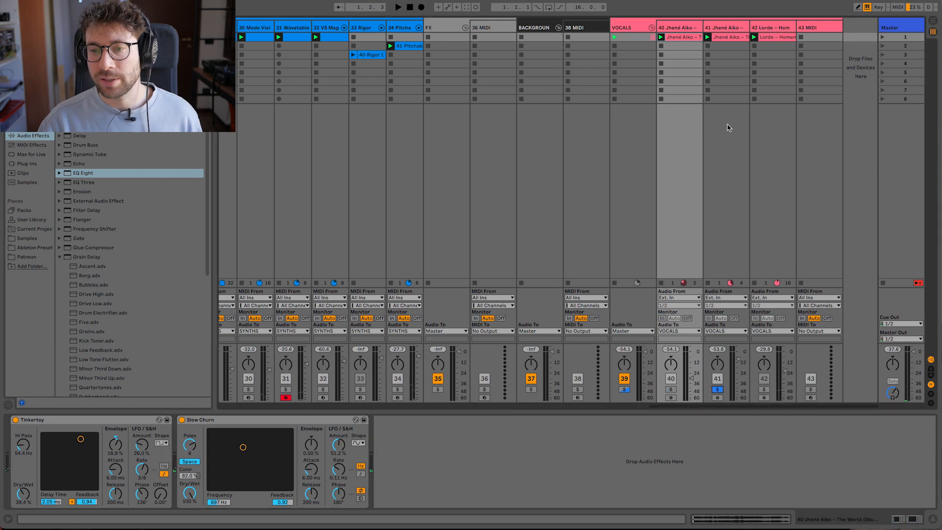
click(725, 30)
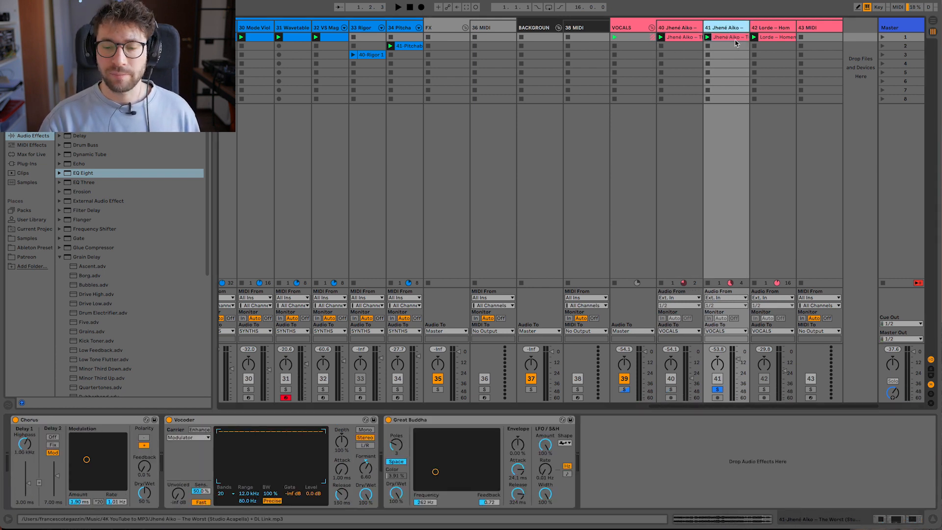
click(734, 39)
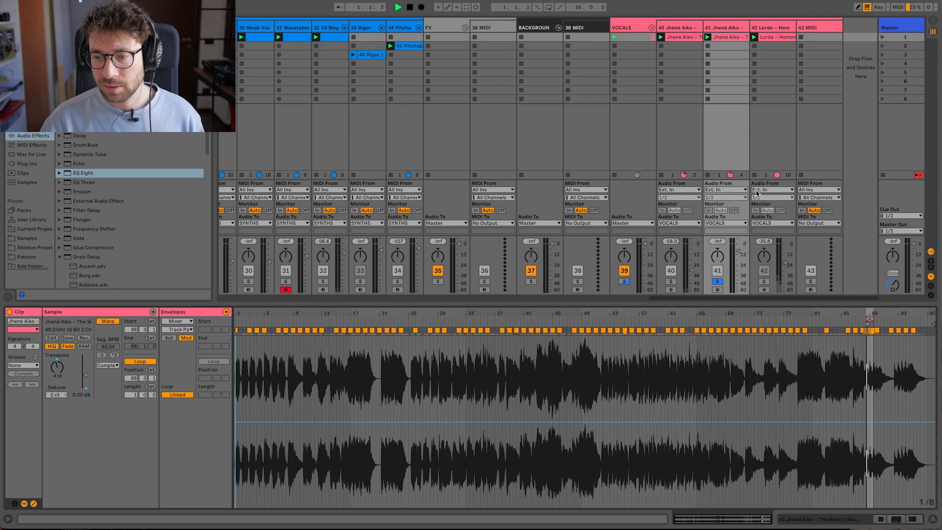
drag(876, 312, 829, 314)
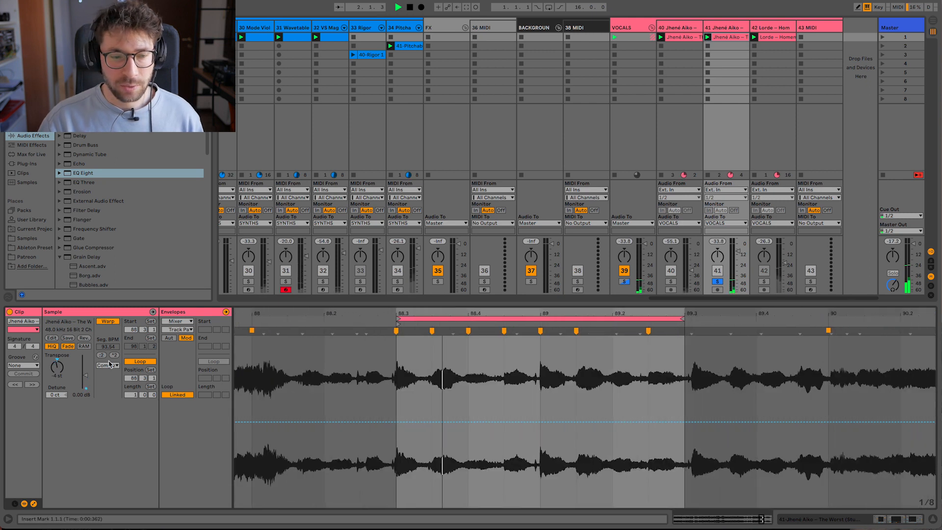
- Show the track 41 clip's Volume envelope and its Transposition envelope during playback
click(177, 321)
click(176, 330)
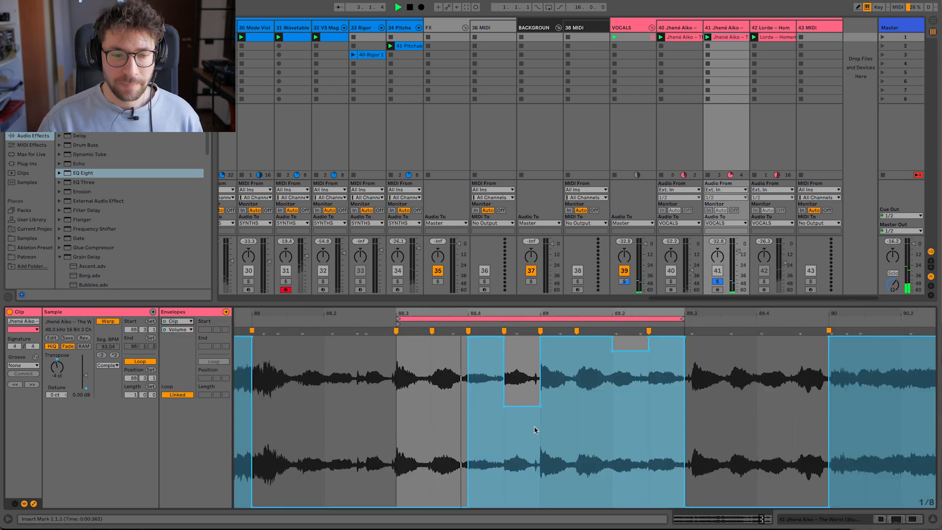
click(179, 329)
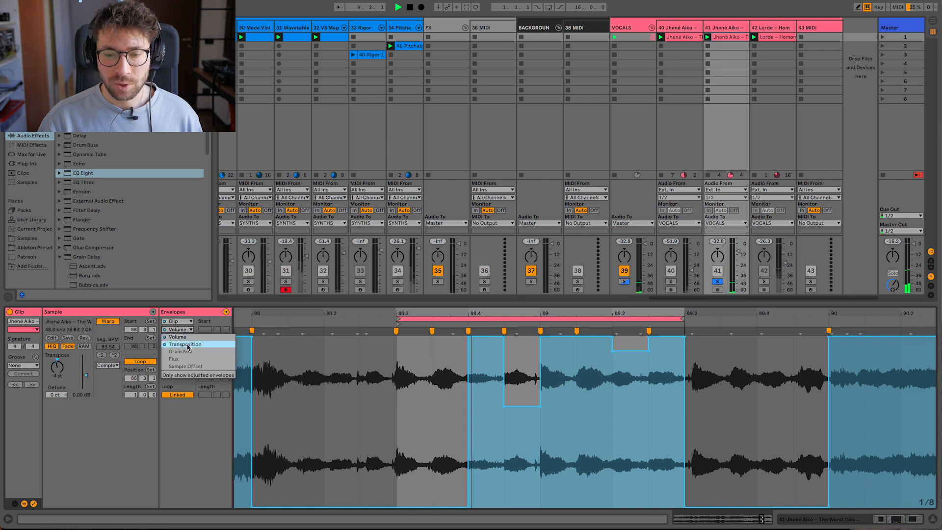
click(185, 344)
click(653, 453)
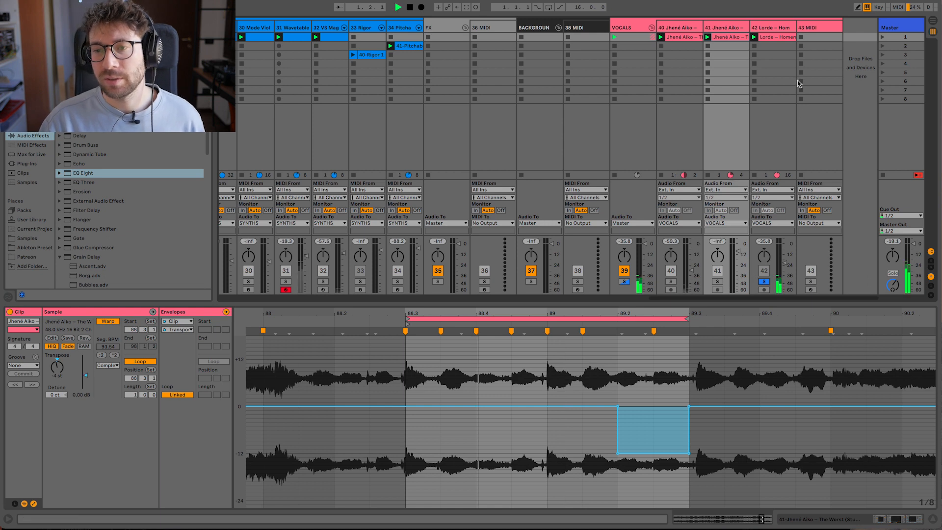
- Open the soloed Lorde vocal clip on track 42, and record the full unsoloed Session mix into the arrangement
click(773, 37)
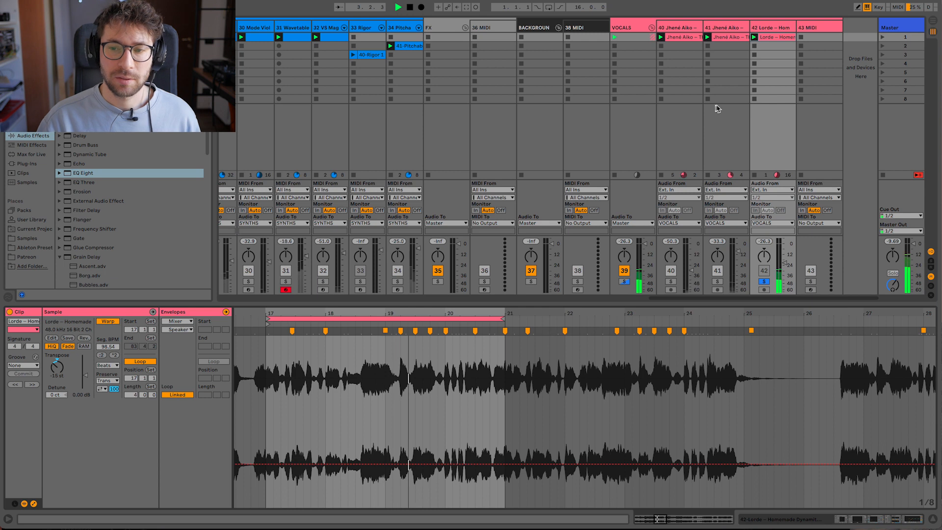
scroll(487, 134, left, 15)
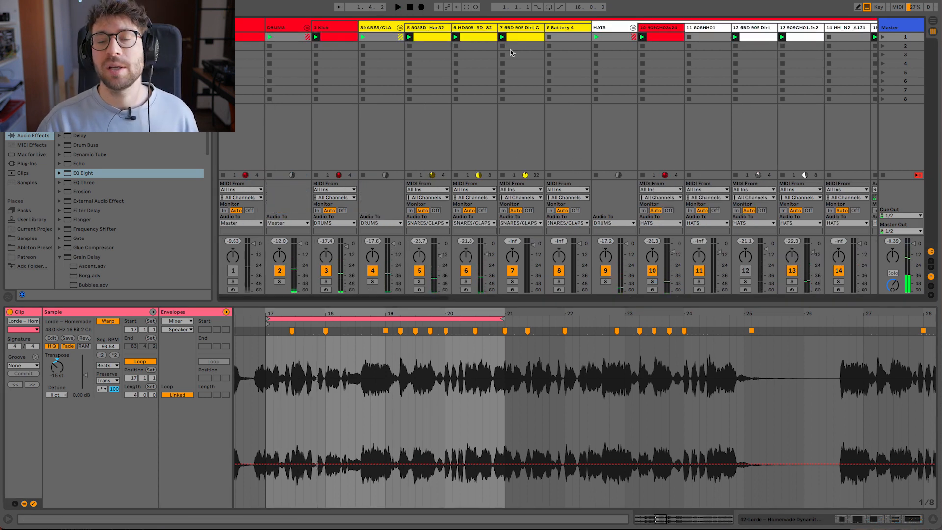
scroll(611, 91, right, 20)
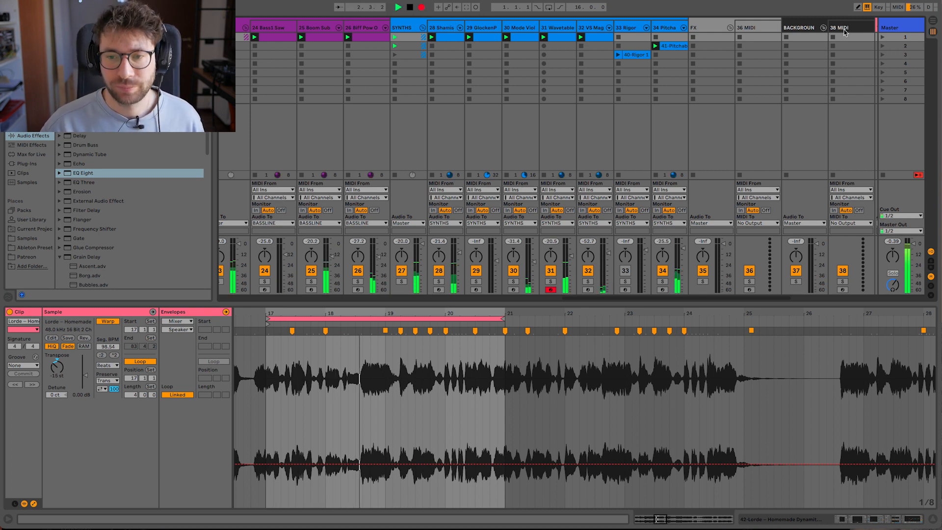
- Reactivate the recorded material in Arrangement View and extend the clips of all tracks to bar 209
click(933, 21)
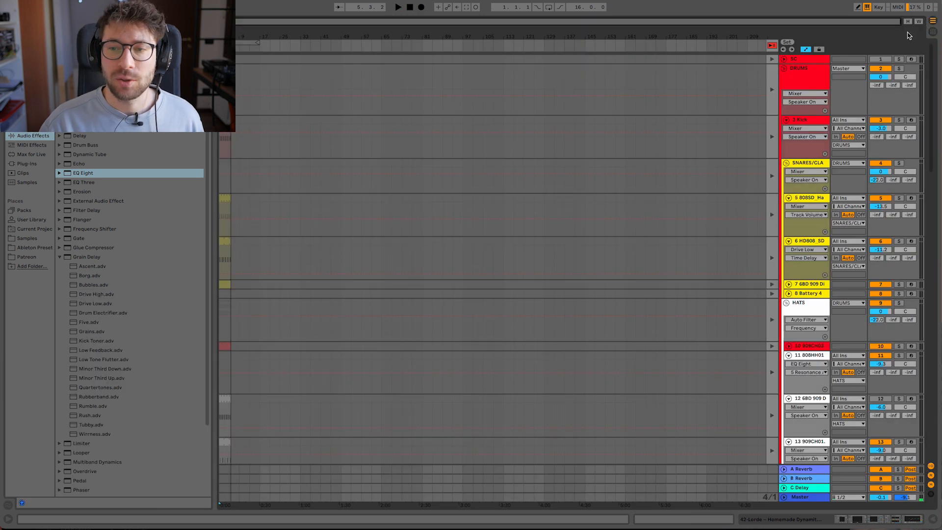
click(769, 47)
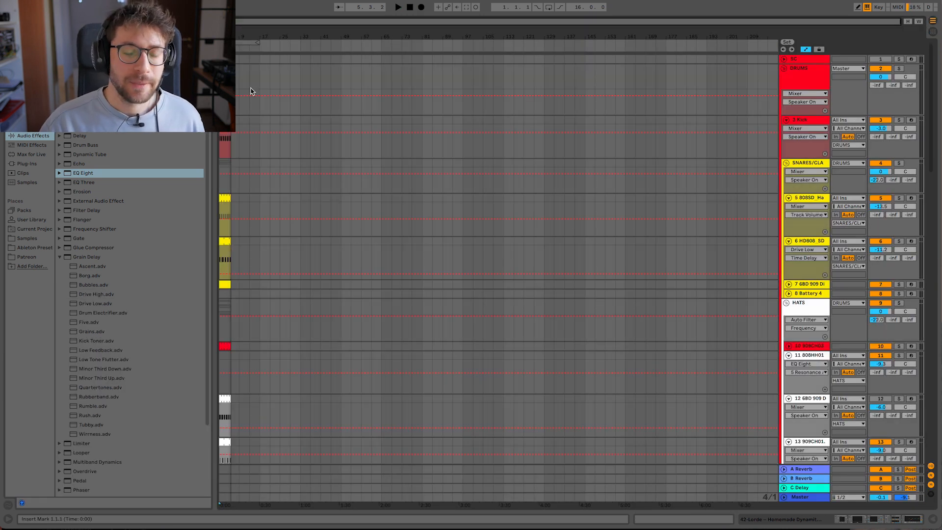
click(225, 59)
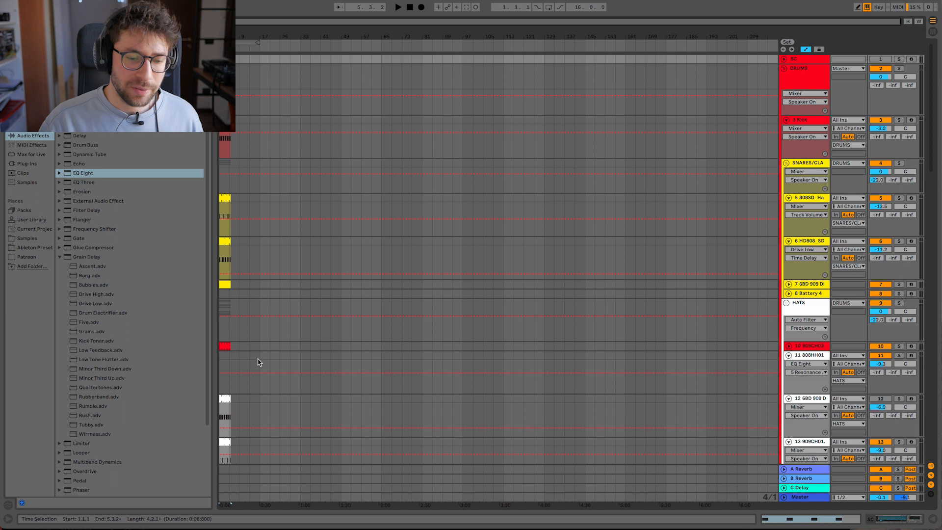
scroll(258, 362, down, 20)
shift+click(225, 394)
drag(230, 394, 747, 394)
scroll(253, 190, up, 20)
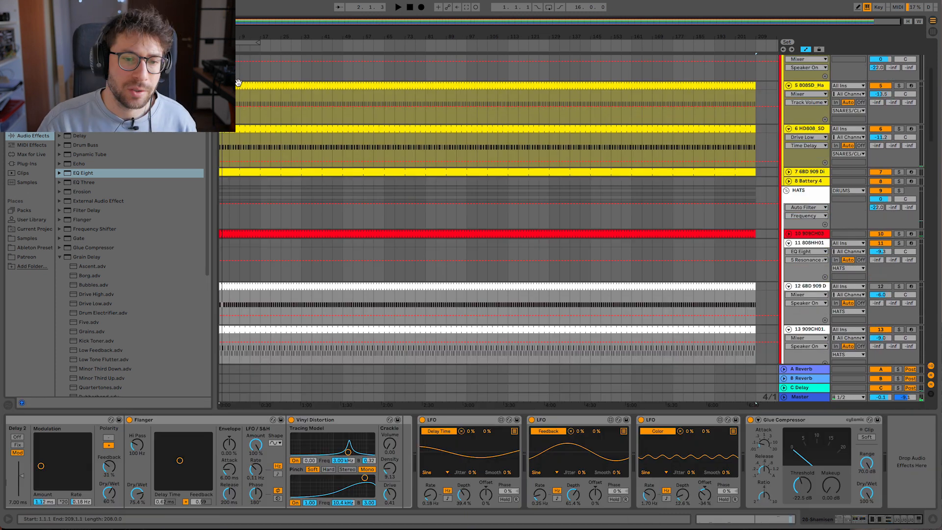
- Delete the snare and clap clips on tracks 5, 6 and 7 before bar 49
drag(237, 98, 283, 91)
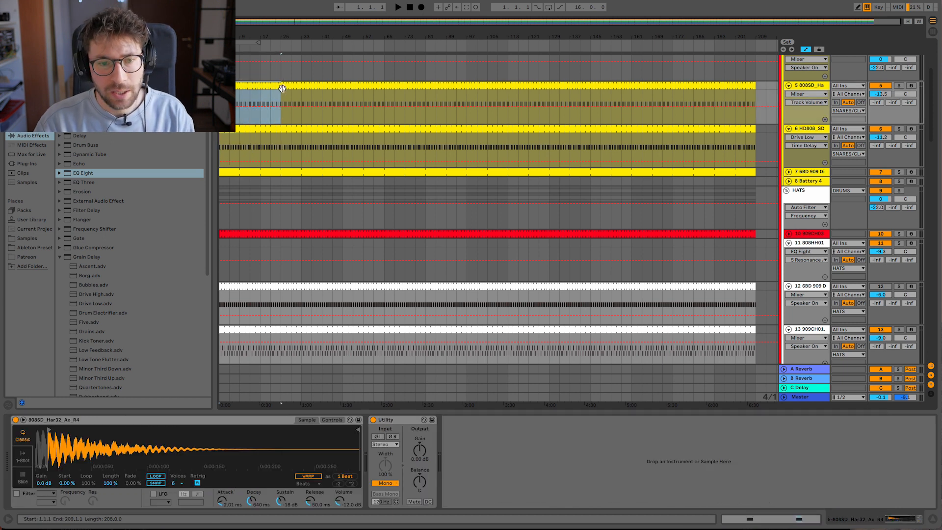
click(283, 179)
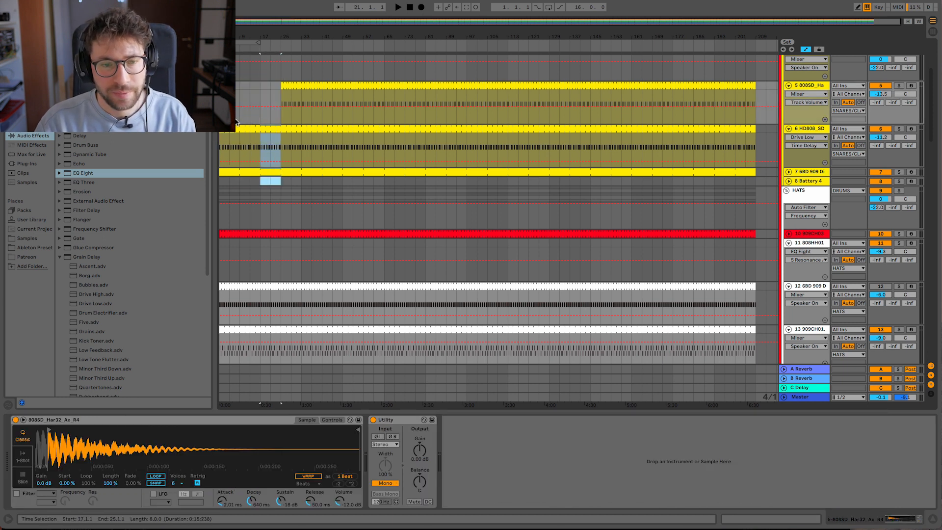
drag(236, 122, 224, 132)
key(Delete)
drag(261, 103, 339, 171)
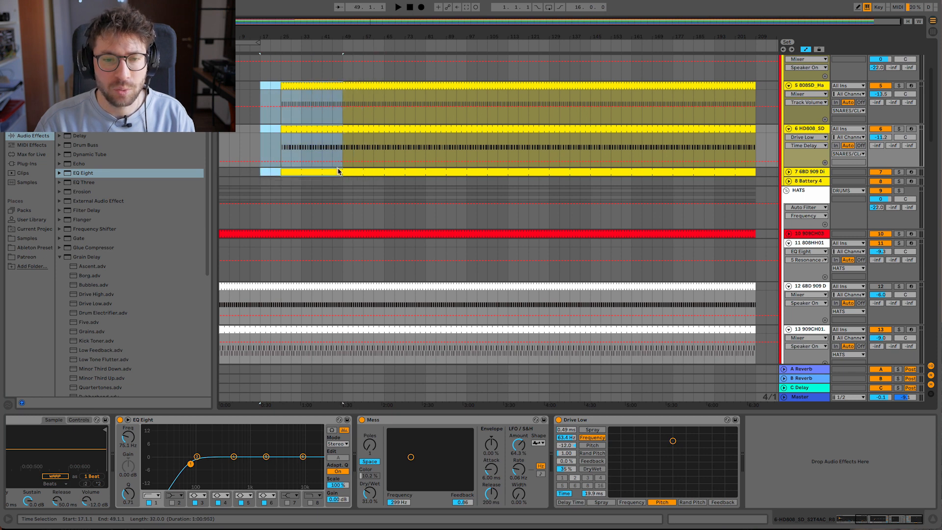
key(Delete)
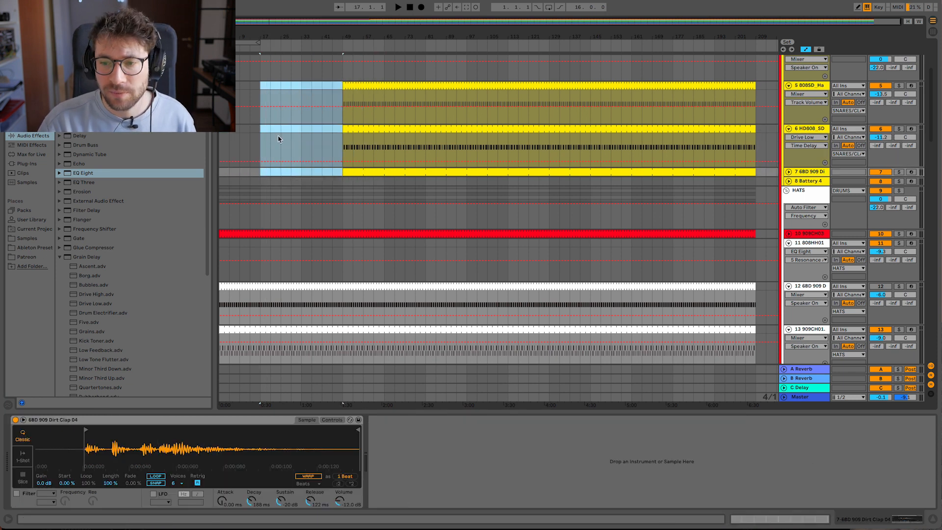
- Unfold track 10 in the HATS group and select its clips from bar 1 to bar 49
scroll(265, 260, down, 3)
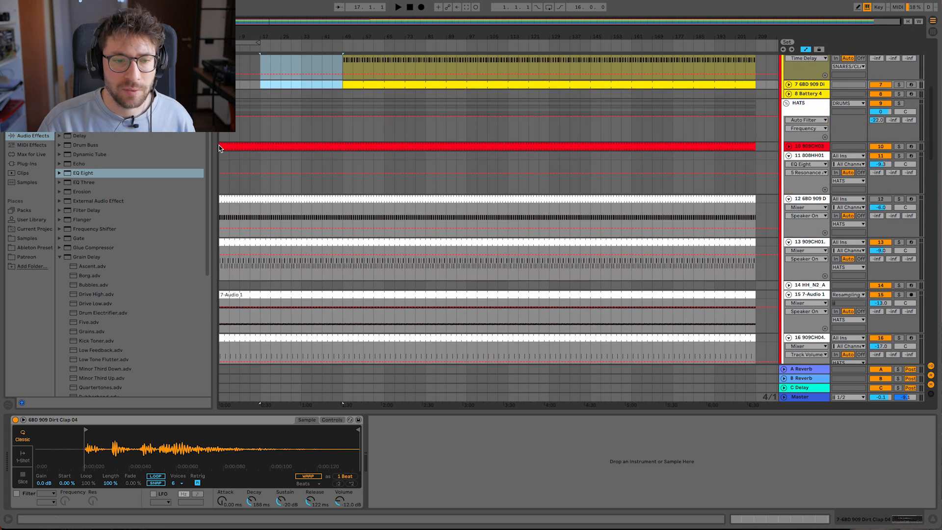
click(789, 147)
drag(342, 182, 221, 179)
scroll(247, 182, down, 10)
scroll(244, 171, up, 2)
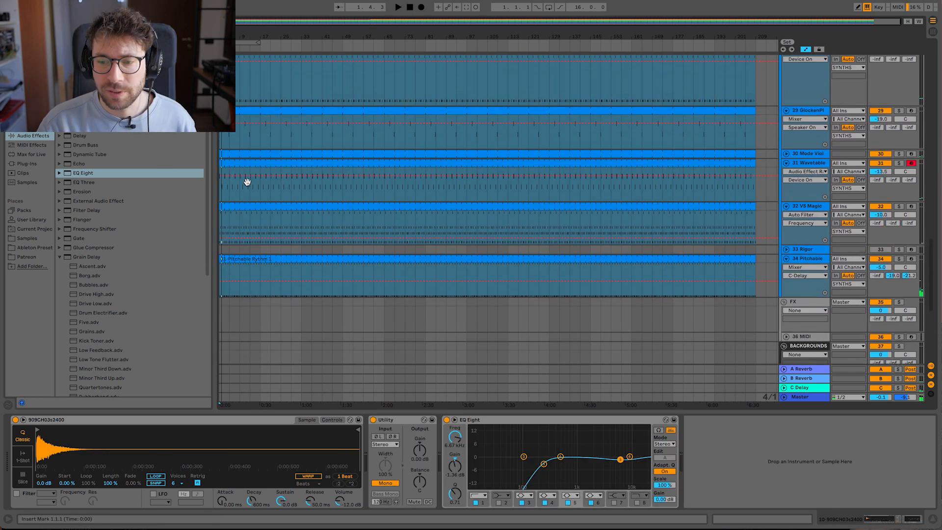
- Delete the synth clips on tracks 29 to 34 before bar 65, keeping the Shamisen clips on track 28
drag(221, 291, 271, 121)
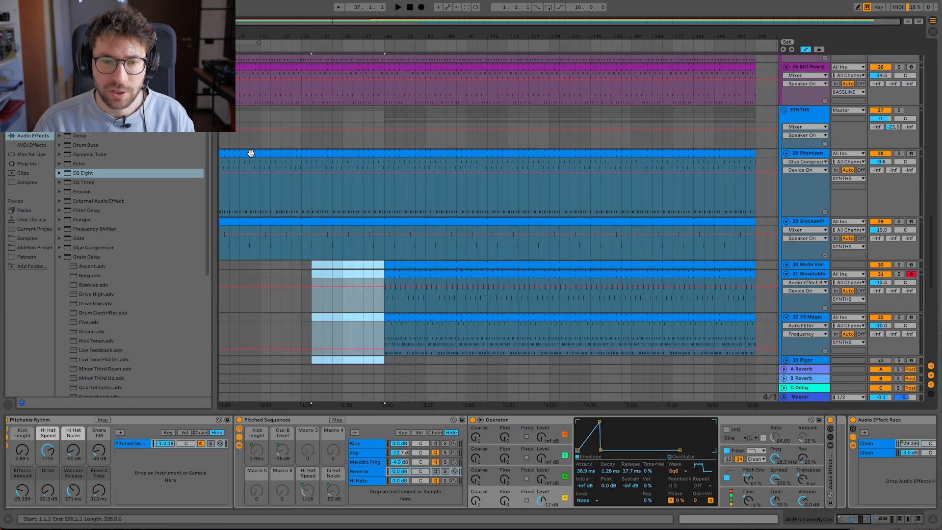
click(251, 153)
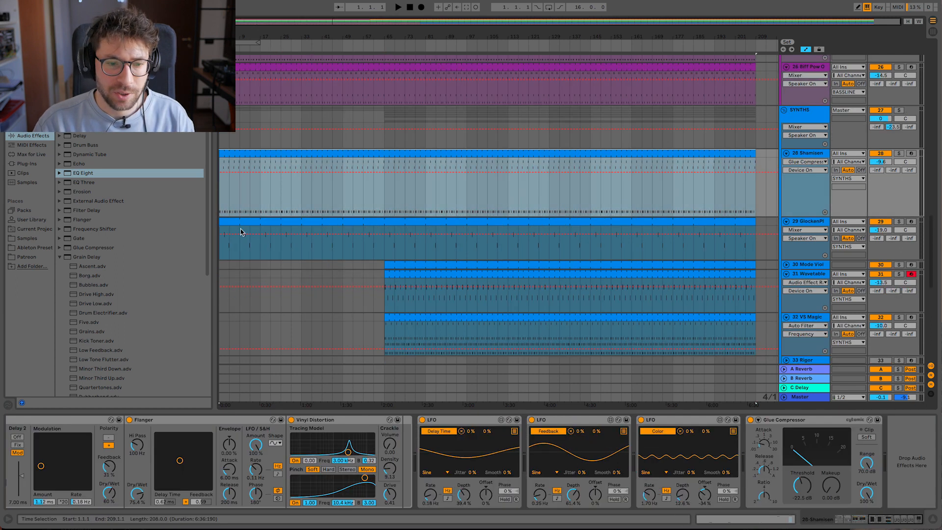
drag(241, 227, 387, 226)
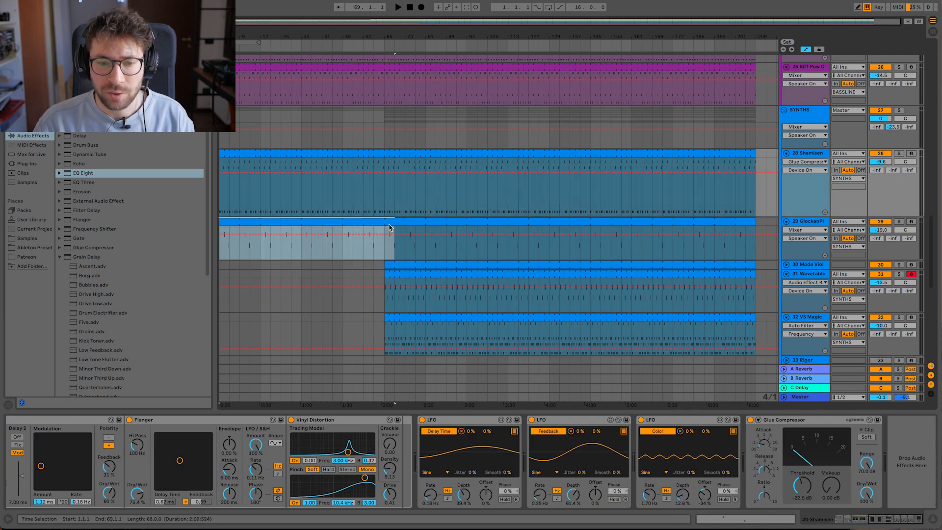
- Move the Shamisen track from the SYNTHS group into the BACKGROUNDS group and play the arrangement from bar 1
scroll(768, 142, down, 10)
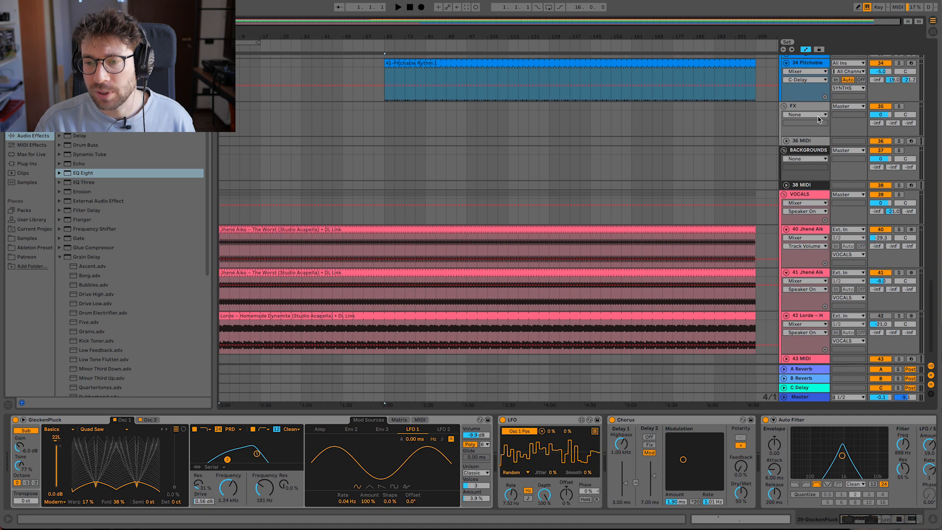
scroll(768, 142, up, 8)
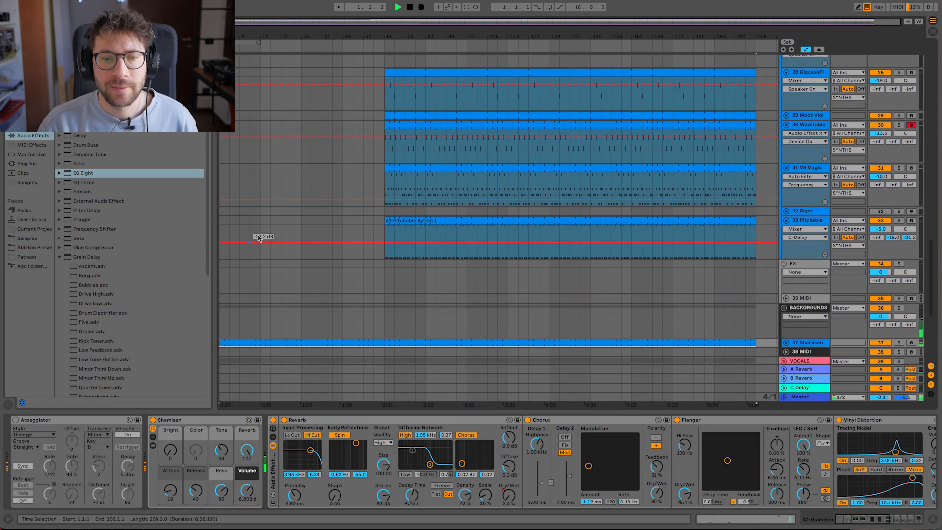
scroll(275, 236, up, 5)
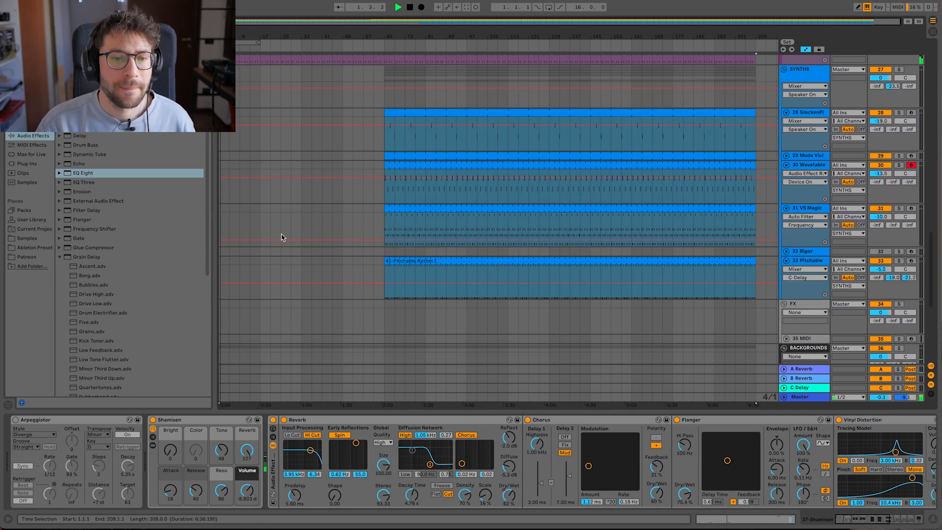
scroll(244, 183, down, 12)
scroll(238, 162, up, 10)
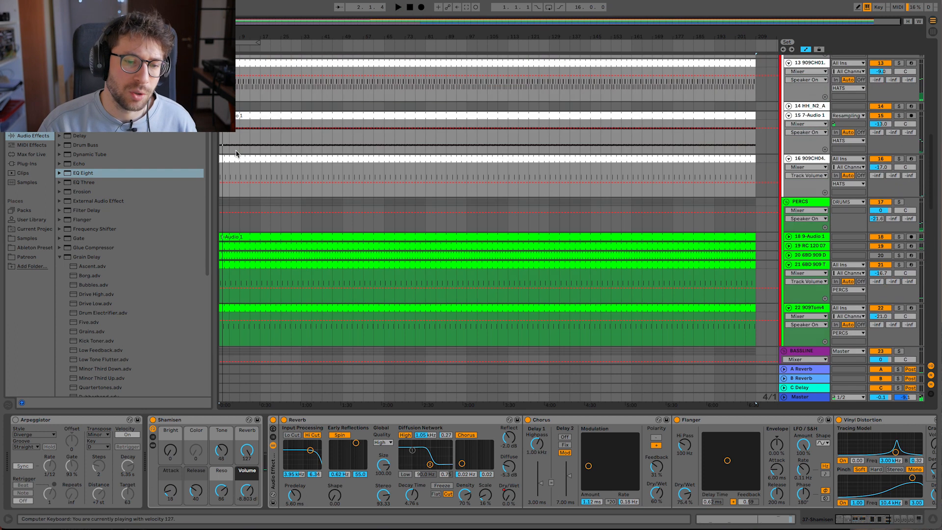
- Select the bass clips on tracks 24 to 26 from bar 1 to bar 65, and play the arrangement from bar 1
scroll(240, 246, down, 2)
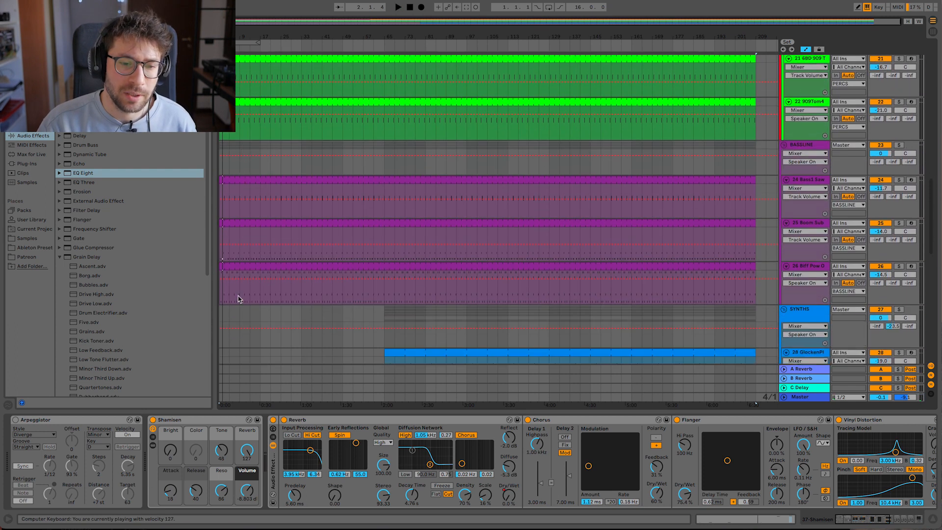
drag(222, 297, 385, 179)
key(space)
scroll(288, 225, up, 4)
scroll(288, 224, up, 6)
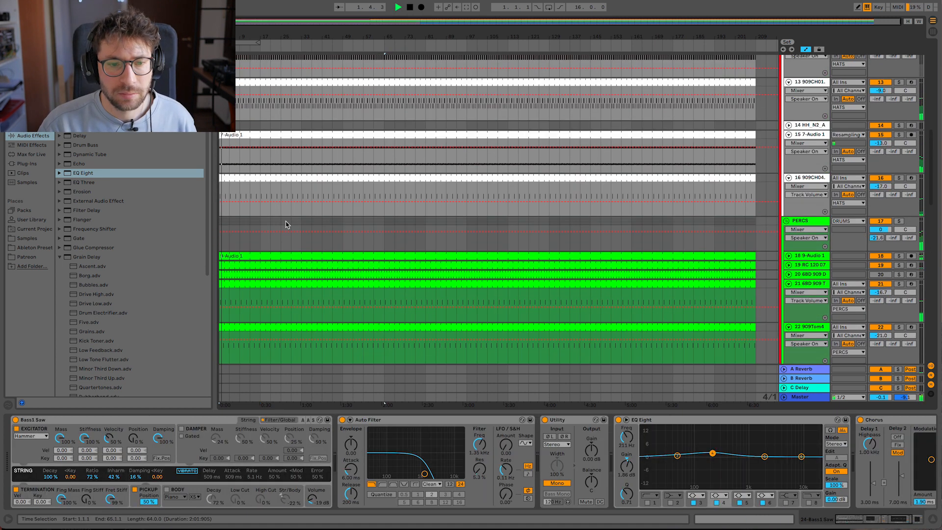
- Lower vocal track 40 to -36.0 dB and trim the start of the vocal clip on track 41 to bar 17
scroll(278, 215, down, 20)
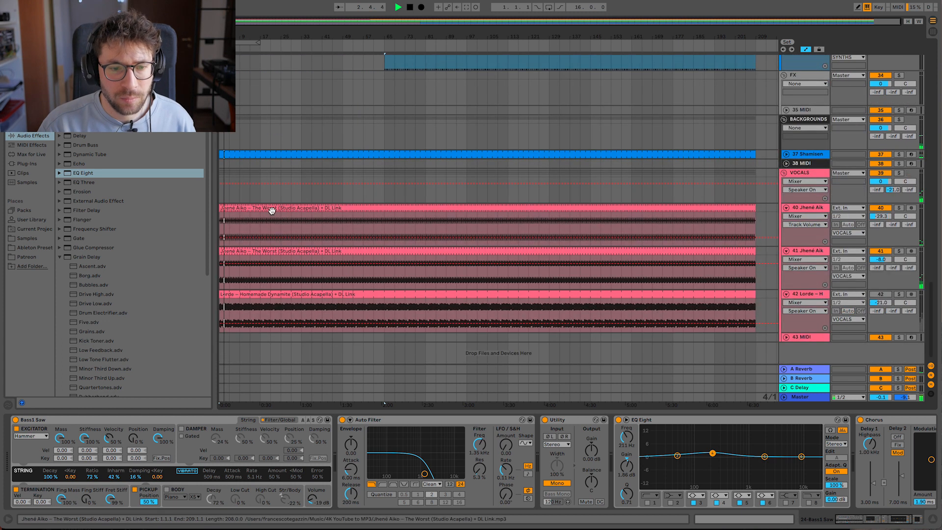
mouse_move(223, 208)
mouse_down()
mouse_move(274, 206)
mouse_move(220, 206)
mouse_up()
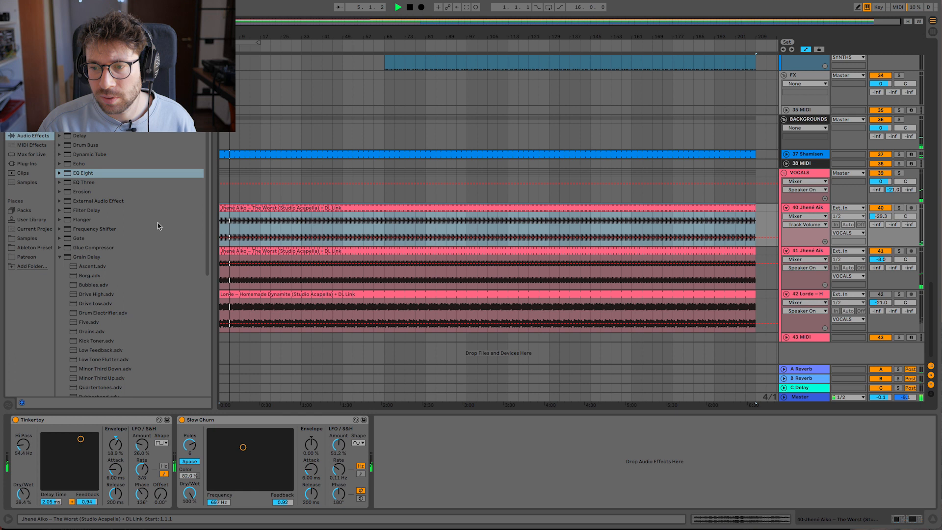
drag(888, 216, 886, 218)
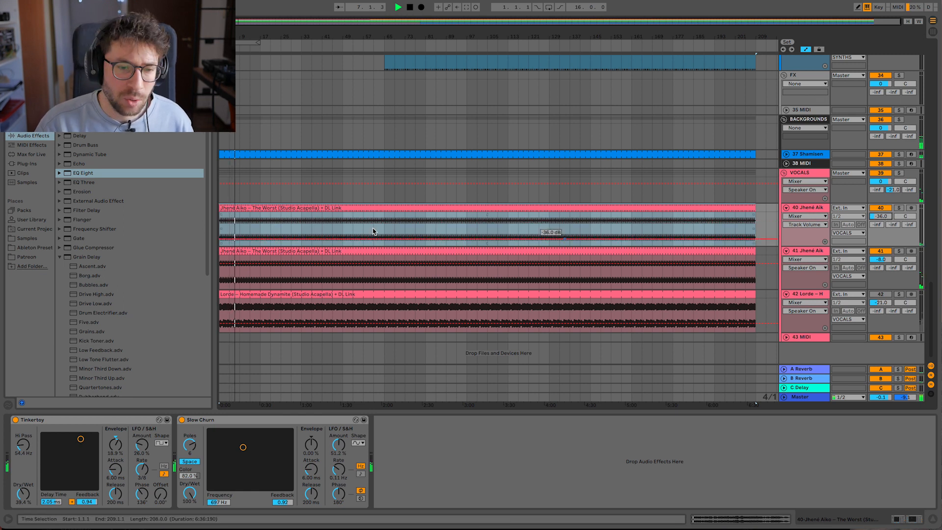
drag(224, 252, 261, 250)
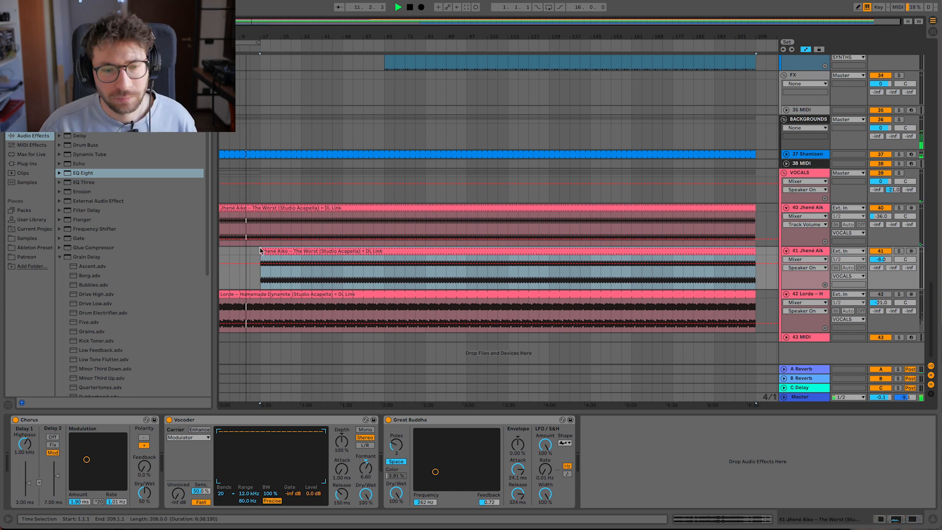
- Delete the hi-hat clips on tracks 12, 13 and 16 before bar 49 and play the arrangement from bar 1
scroll(263, 254, up, 15)
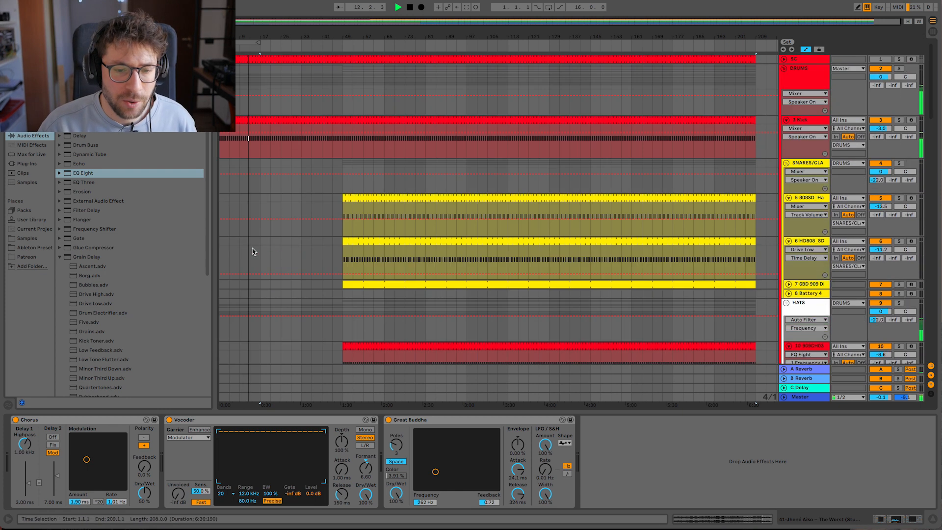
drag(222, 137, 341, 148)
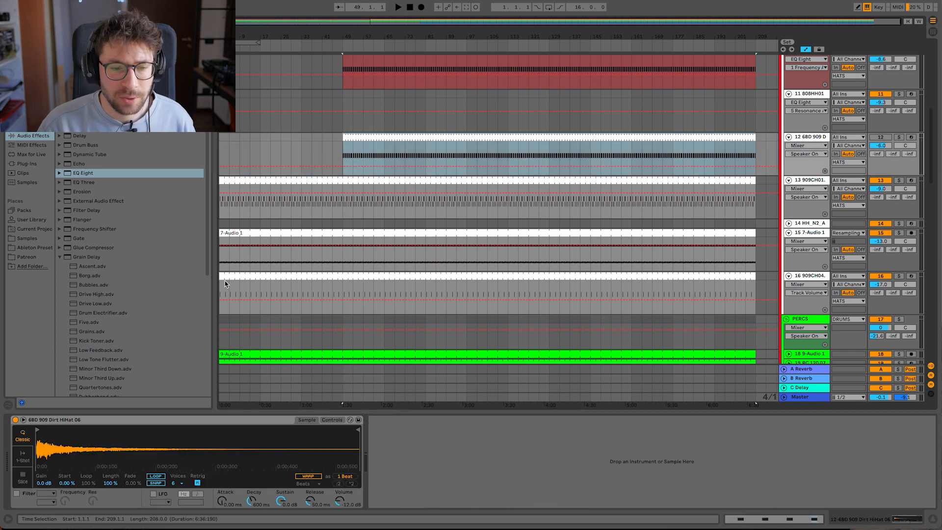
drag(225, 284, 336, 275)
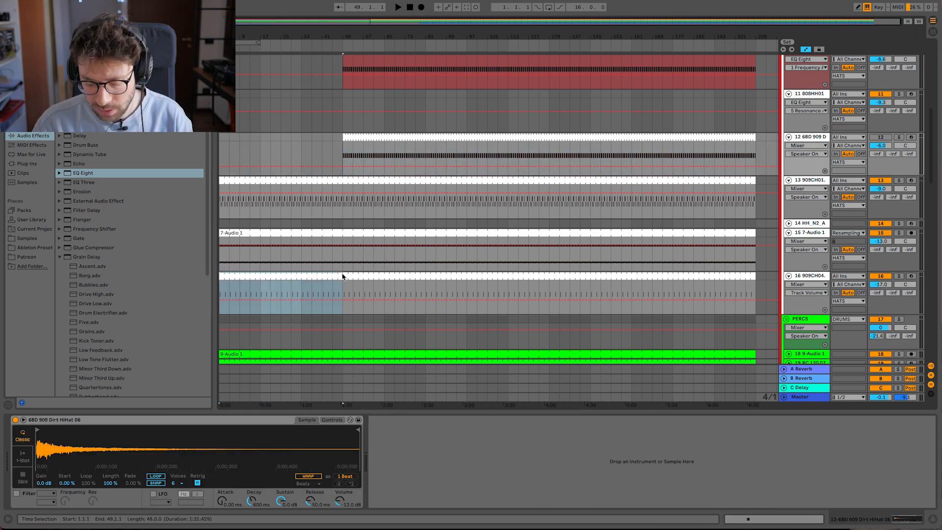
key(Delete)
click(223, 146)
key(space)
click(899, 233)
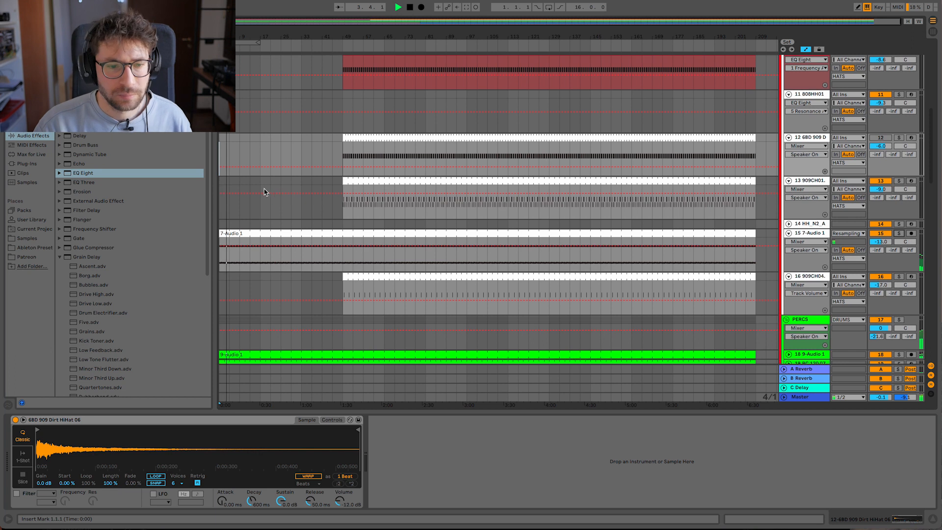
- Trim the start of the audio clip on track 15 to bar 9 and extend the snare on track 5 back to bar 17
mouse_move(224, 234)
mouse_down()
mouse_move(263, 235)
mouse_move(240, 235)
mouse_up()
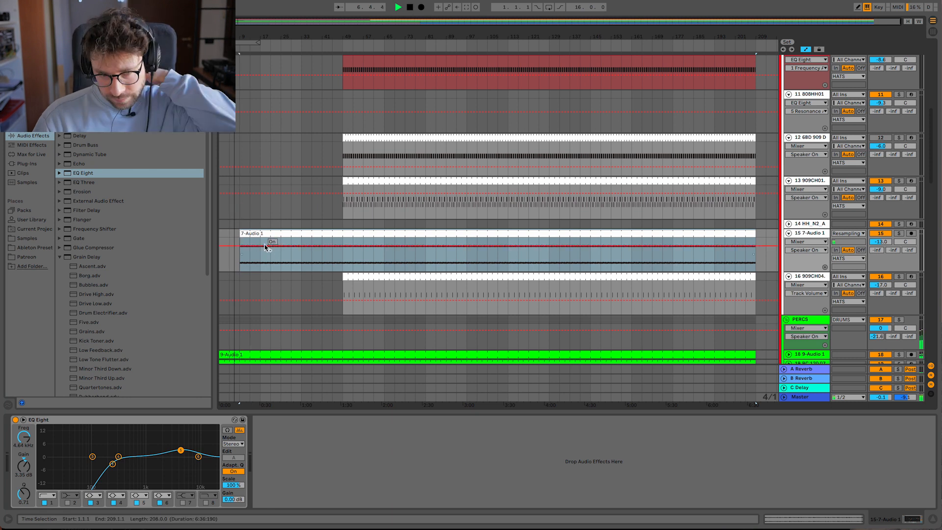
scroll(263, 245, up, 3)
scroll(275, 220, up, 8)
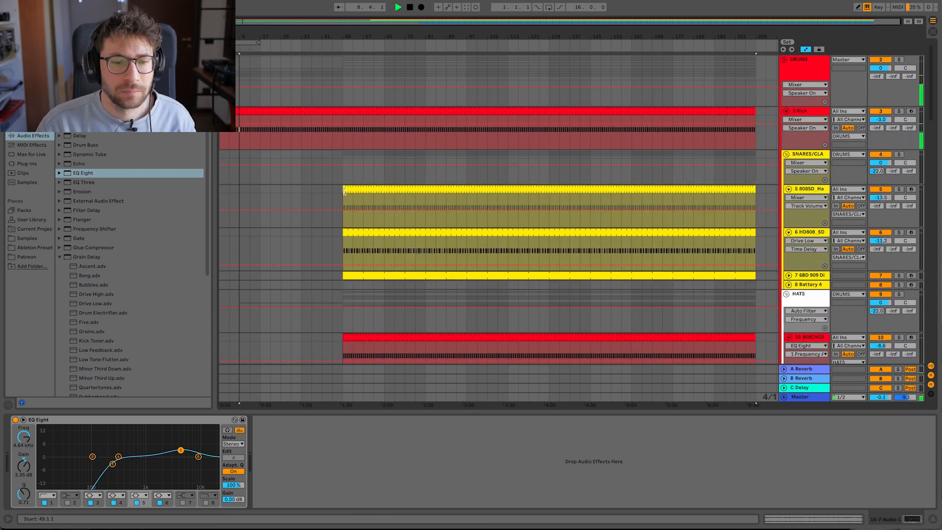
drag(345, 191, 260, 203)
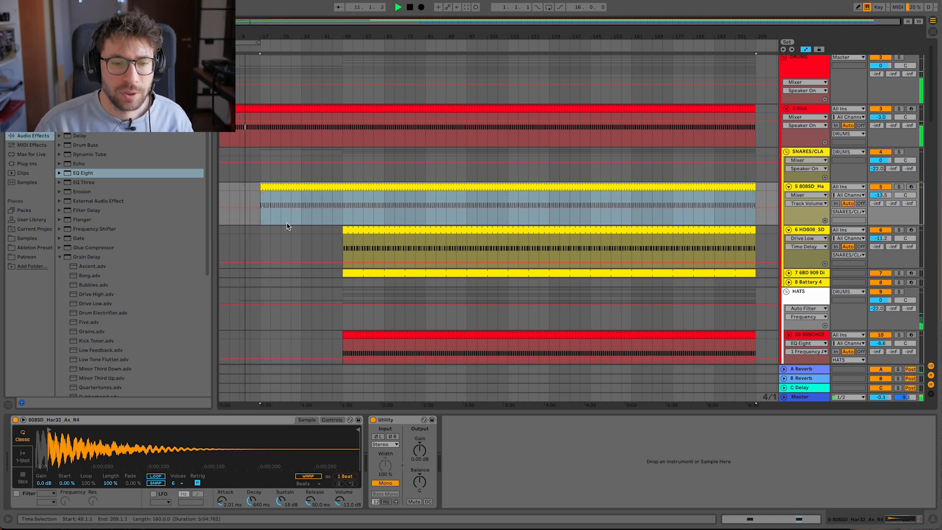
- Extend the clap on track 7 back to bar 17, and start the track 5 snare and track 13 hi-hat at bar 33
scroll(304, 228, down, 4)
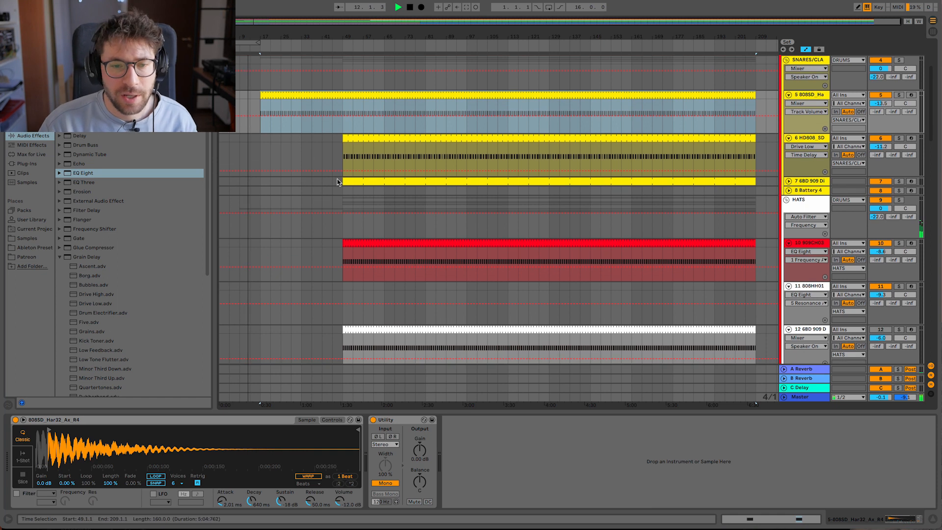
drag(343, 180, 260, 180)
drag(261, 102, 303, 113)
click(313, 177)
scroll(313, 176, down, 3)
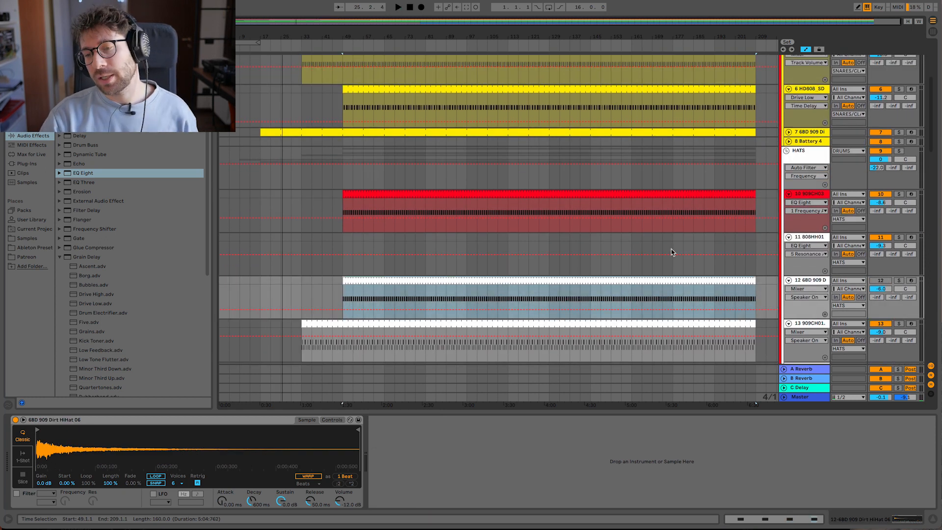
- Create a four-bar MIDI clip on the 808 hi-hat track 11 from bar 25 to bar 29
click(812, 240)
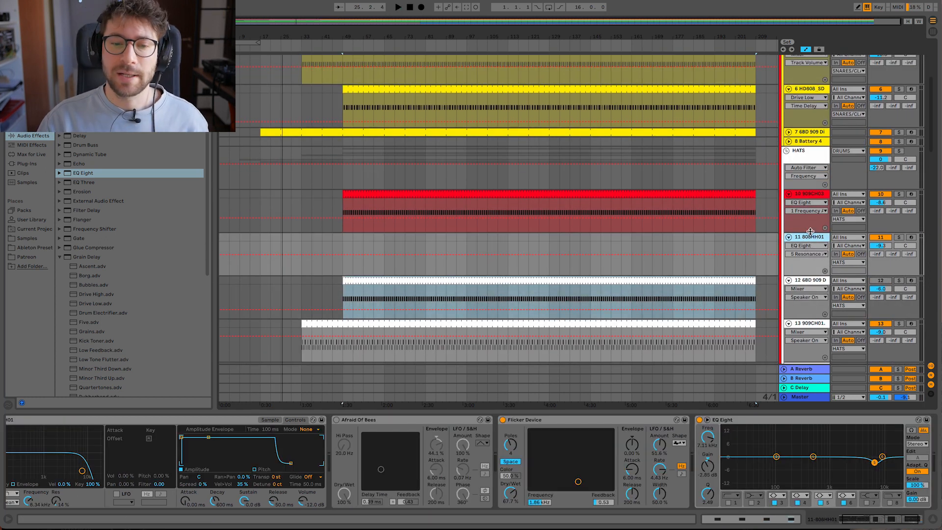
click(362, 197)
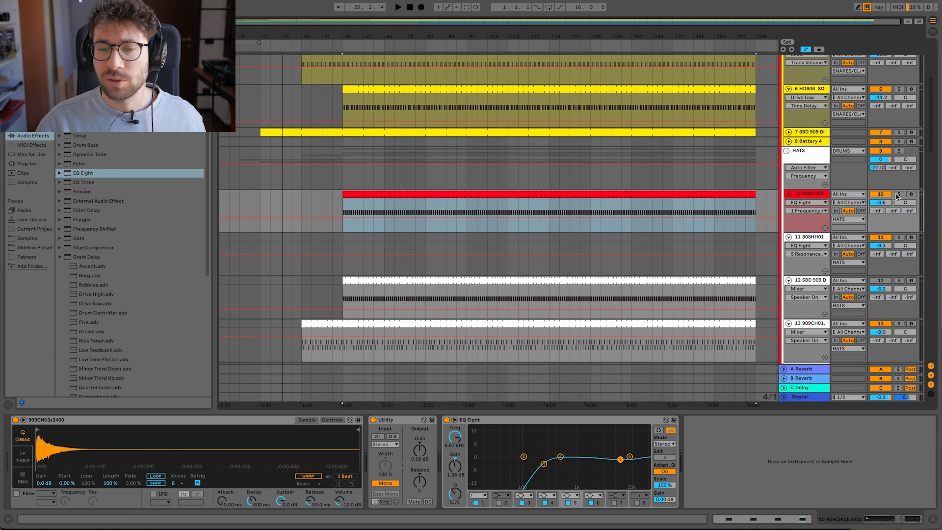
click(261, 239)
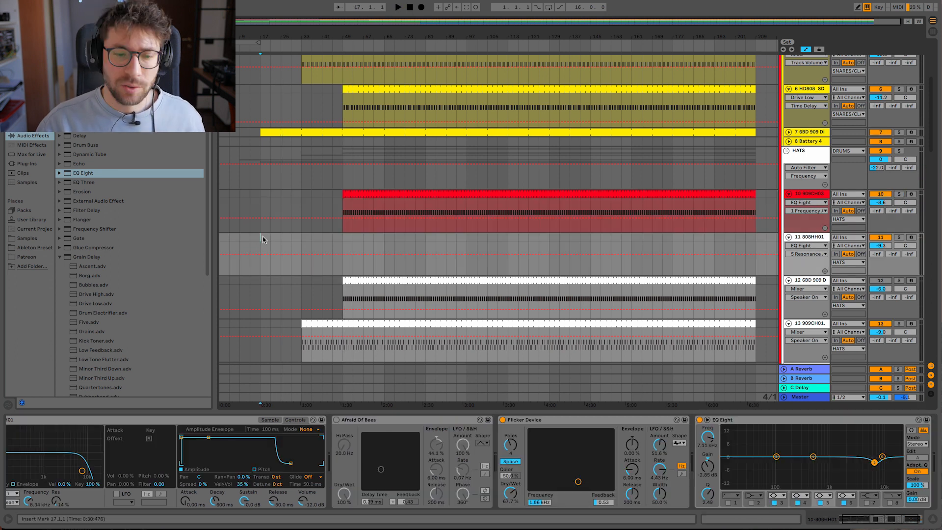
click(285, 238)
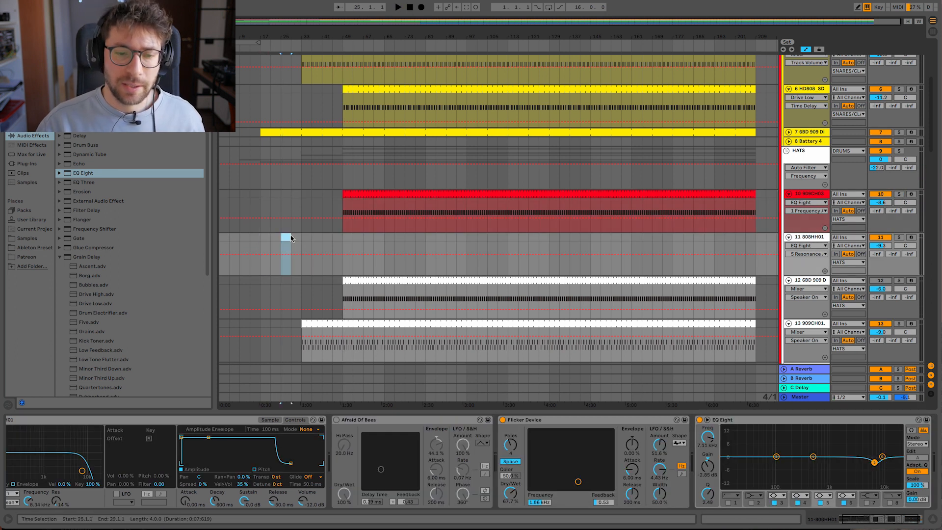
double_click(290, 238)
- Draw off-beat C3 notes in a one-bar loop, repeat the clip along track 11 up to bar 185, and play it
double_click(312, 481)
scroll(313, 461, down, 1)
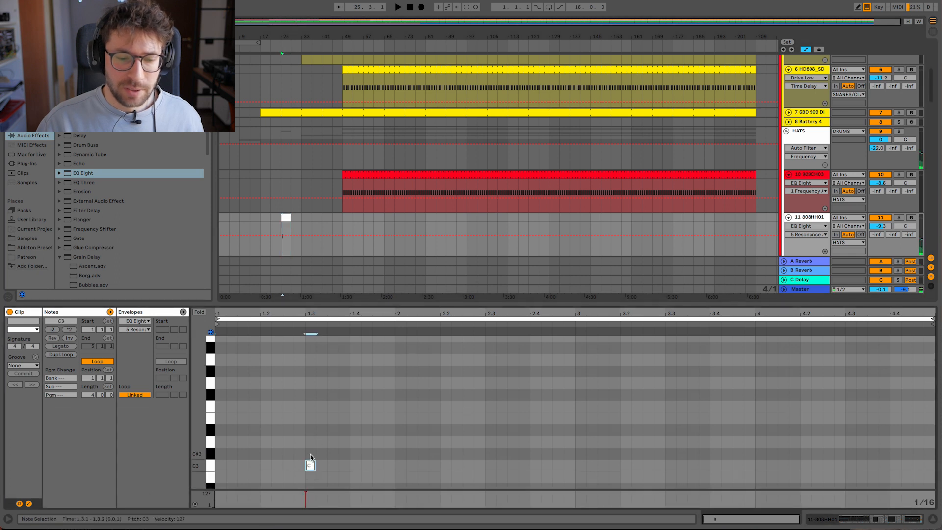
key(space)
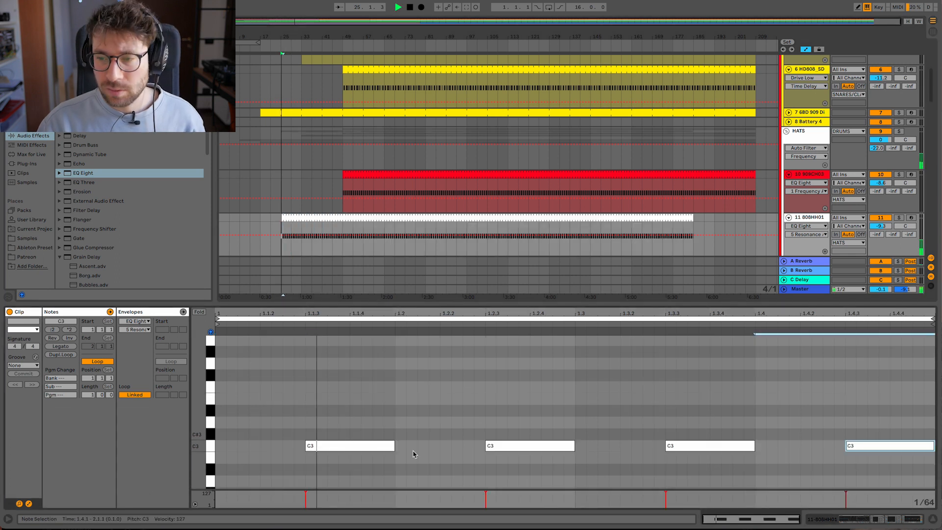
click(935, 519)
drag(342, 259, 279, 258)
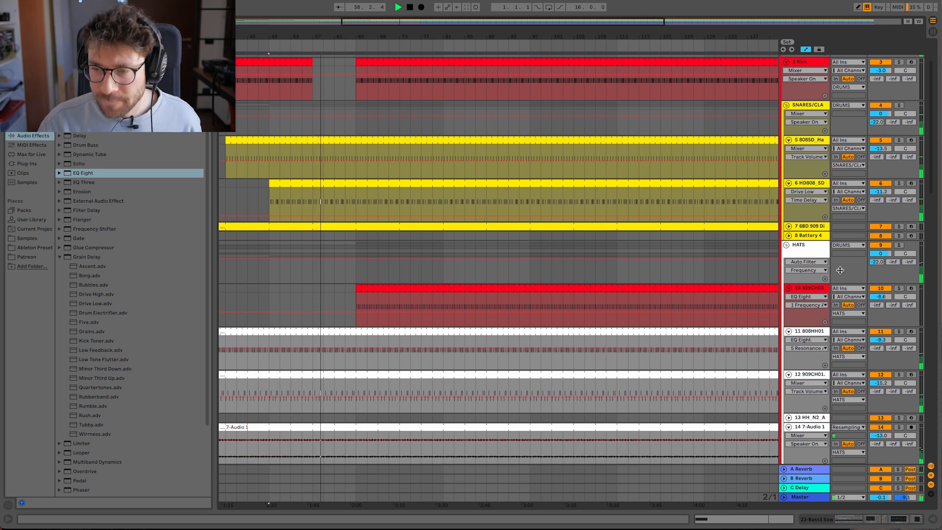
- Show the HATS group's Auto Filter and clear the snare and clap clips on tracks 5 to 7 between bars 63 and 65
click(812, 255)
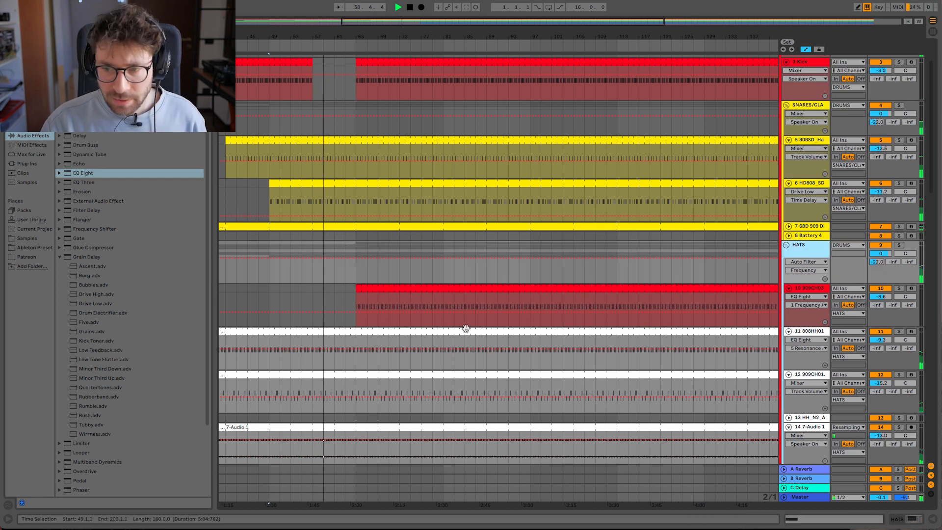
double_click(811, 255)
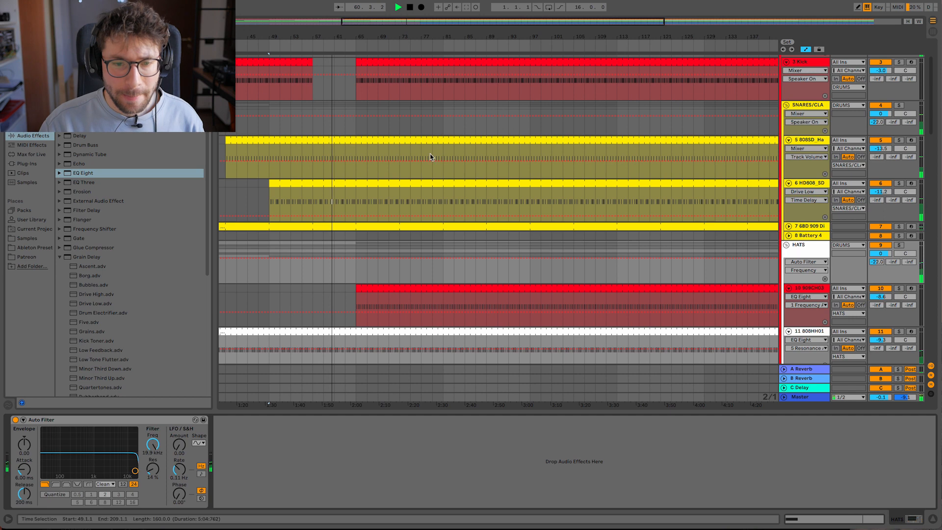
drag(344, 201, 354, 157)
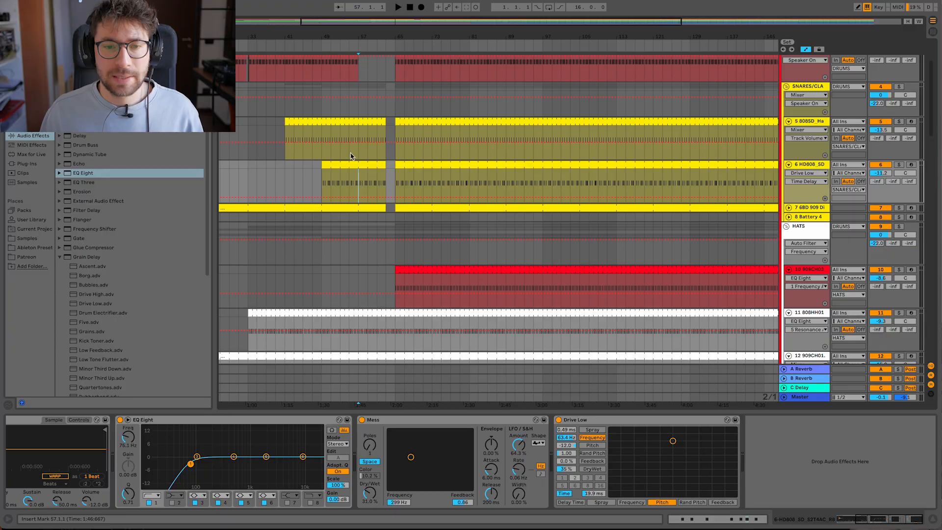
- Trim the snare clip on track 5 and the clap clip on track 7 to end at bar 61
key(space)
drag(369, 36, 364, 37)
click(311, 125)
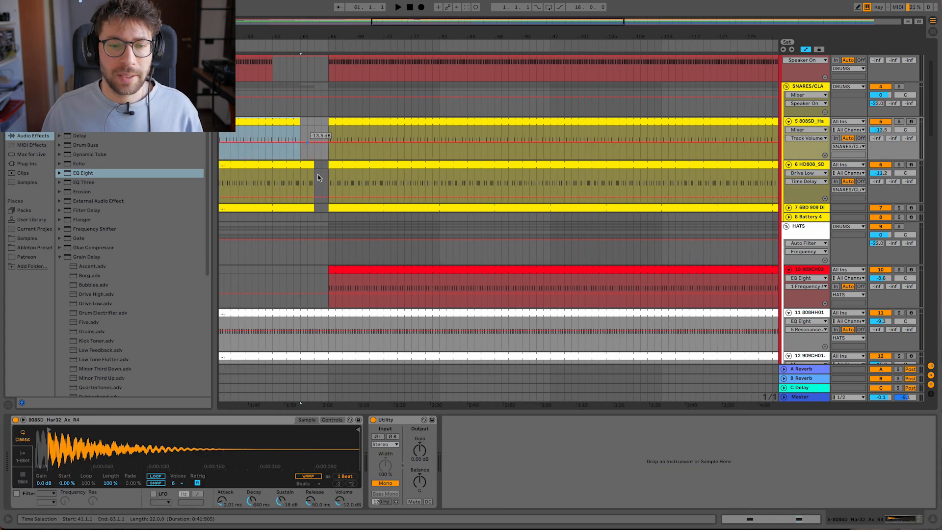
drag(311, 204, 301, 206)
scroll(302, 239, left, 3)
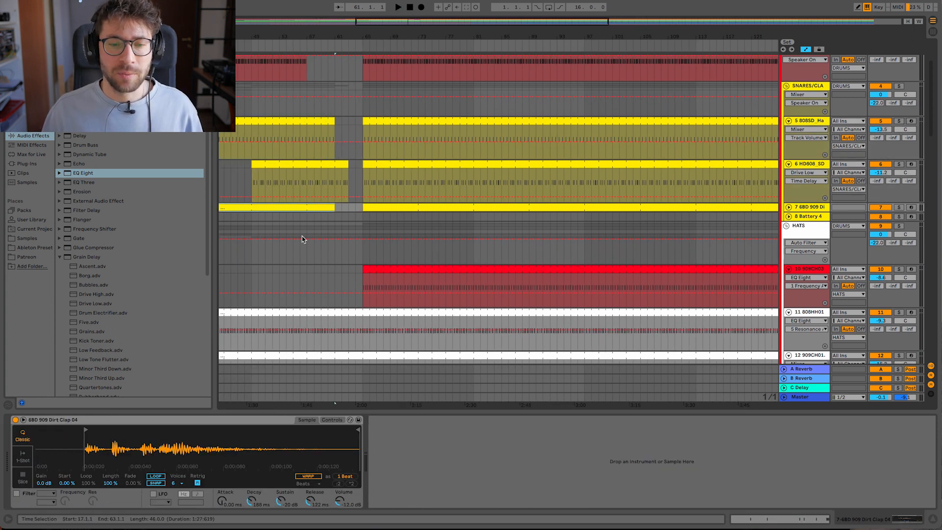
- Automate Device On for the HATS group's Auto Filter so it is on only from bar 61 to 65, and play from bar 61
scroll(302, 239, down, 4)
click(342, 164)
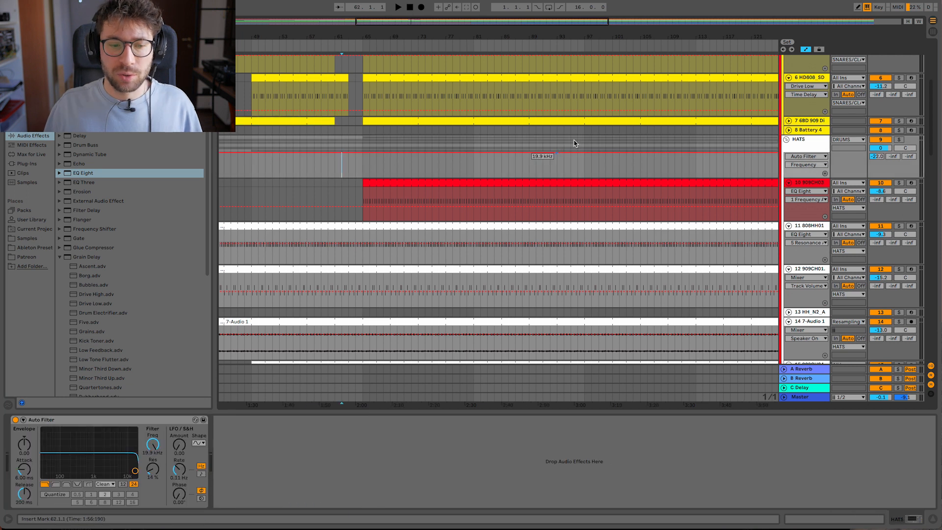
key(0)
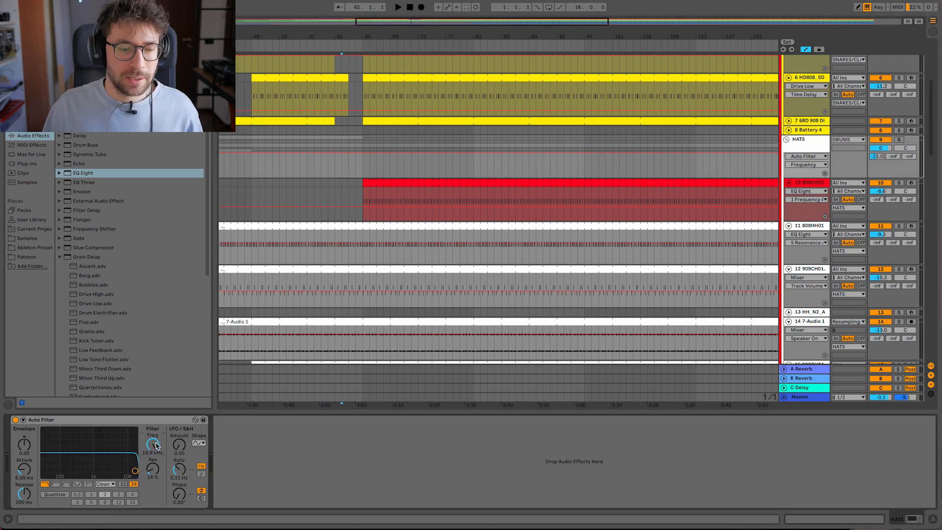
mouse_move(335, 170)
mouse_down()
mouse_move(336, 158)
mouse_move(371, 162)
mouse_up()
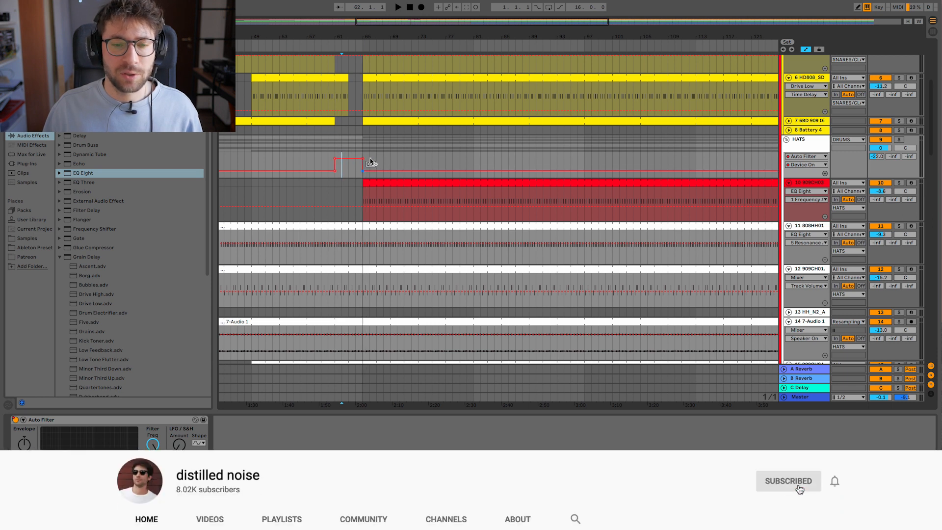
click(333, 144)
key(space)
drag(357, 34, 358, 80)
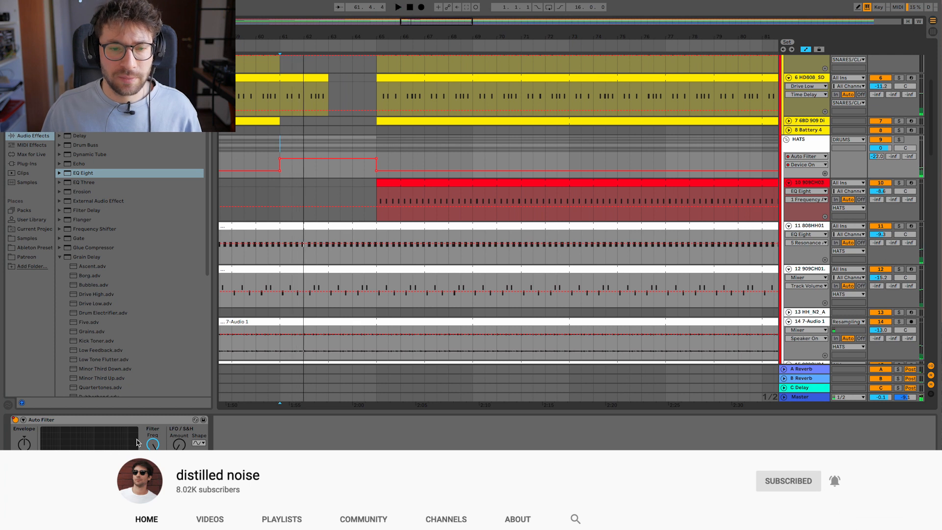
- Automate the HATS group's Auto Filter frequency to sweep down from bar 61 to about 1.22 kHz just before bar 65
click(153, 444)
key(space)
click(329, 154)
click(377, 153)
mouse_move(373, 153)
mouse_down()
mouse_move(374, 168)
mouse_move(372, 156)
mouse_up()
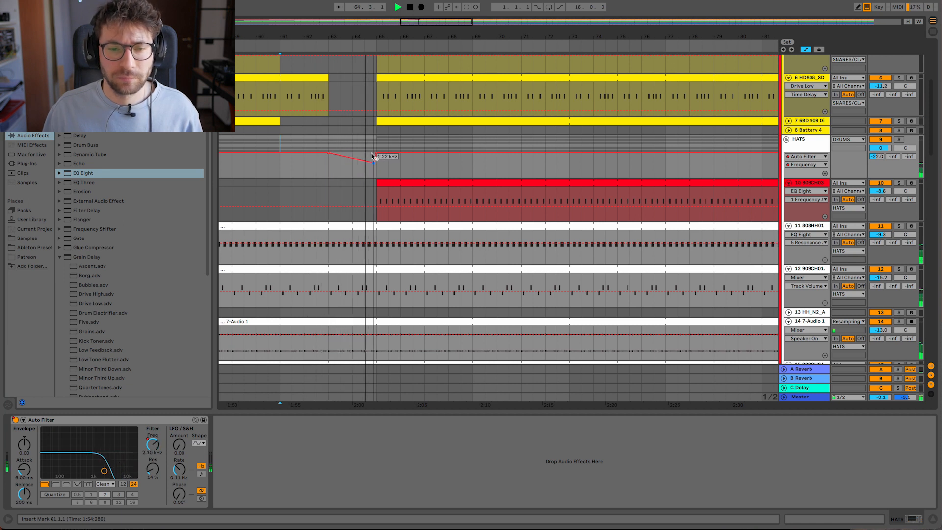
drag(329, 154, 281, 153)
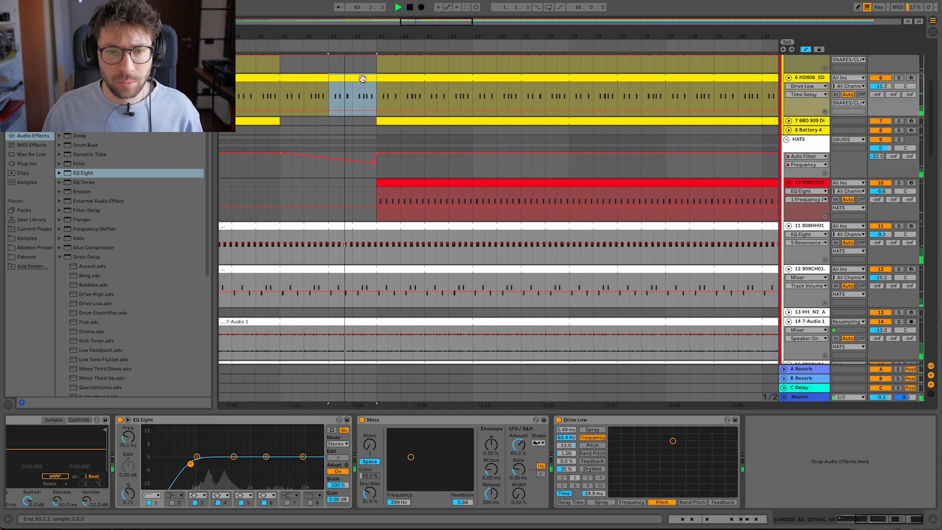
- Open the track 6 snare clip at bars 63 to 65 and add a closing fill with C3 at 2.4.4 and C#3 at 2.4.3
double_click(362, 78)
double_click(839, 483)
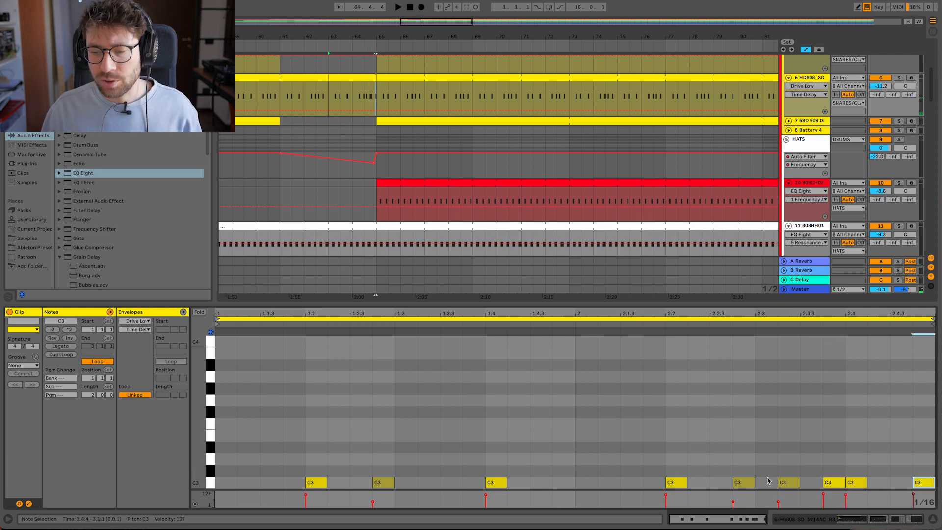
key(space)
double_click(899, 472)
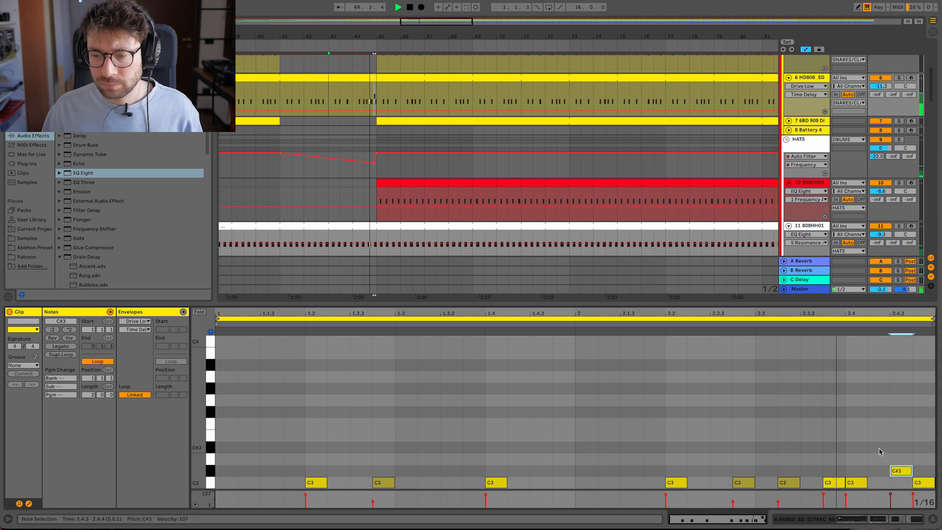
- Play the transition from bar 63 and clear the Bass1 Saw clip on track 23 between bars 63 and 65
click(327, 89)
scroll(332, 154, down, 3)
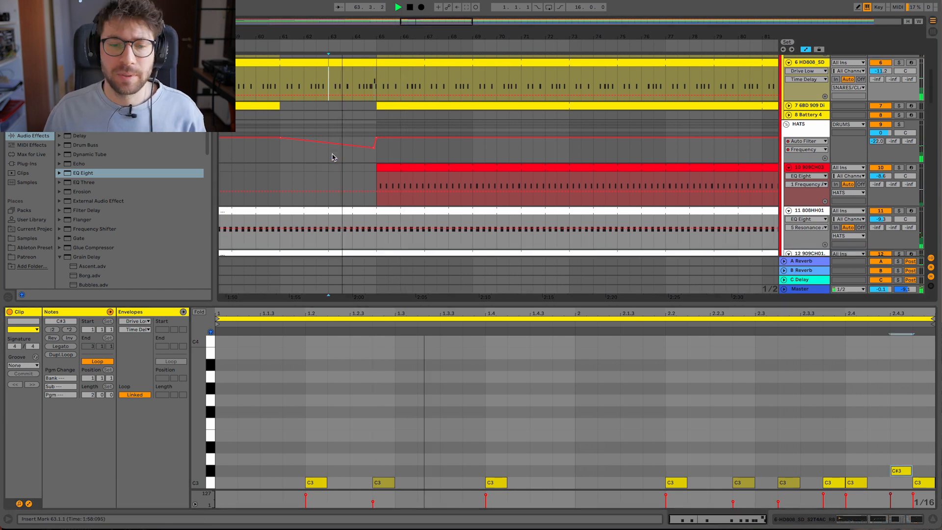
scroll(338, 185, down, 3)
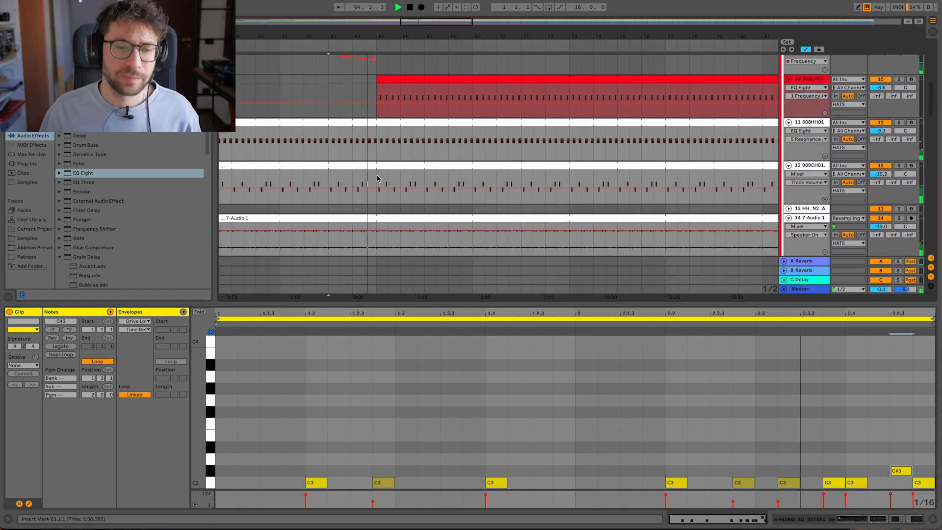
scroll(376, 176, down, 10)
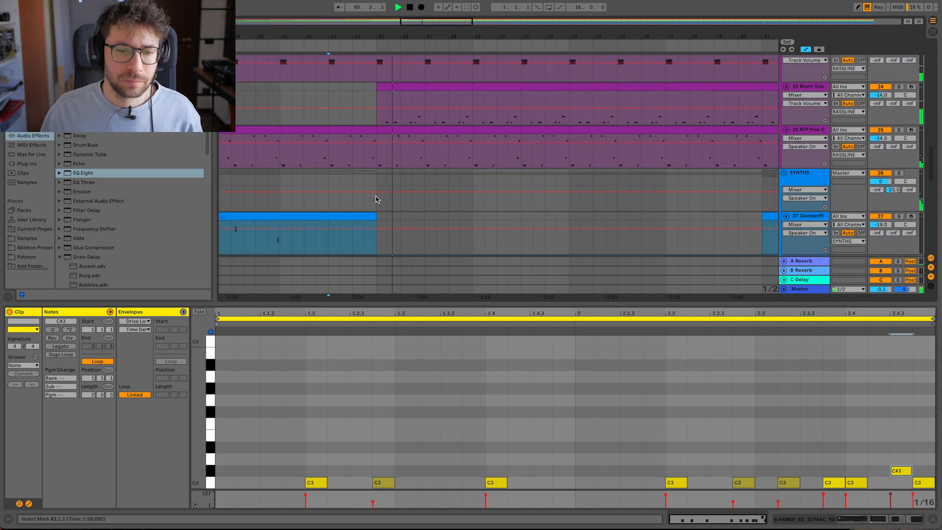
scroll(376, 196, up, 3)
scroll(369, 172, down, 3)
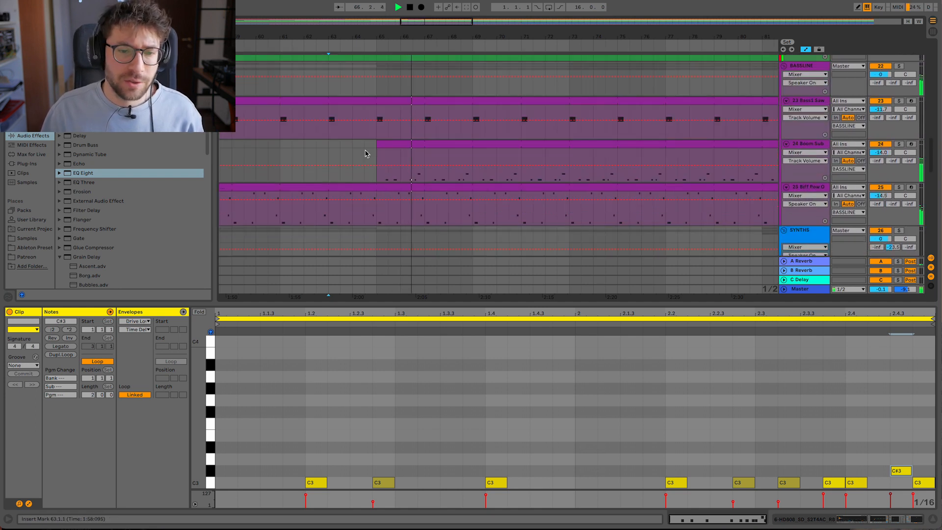
click(267, 132)
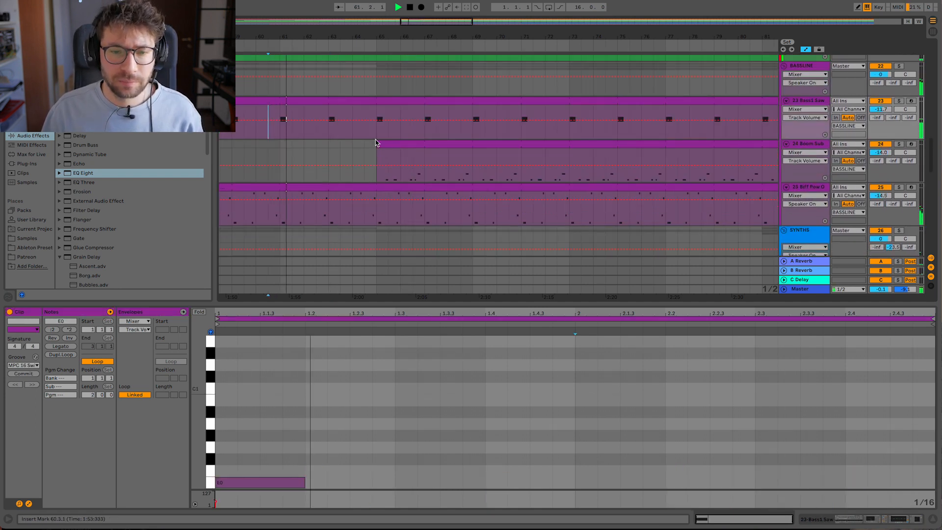
drag(376, 125, 329, 125)
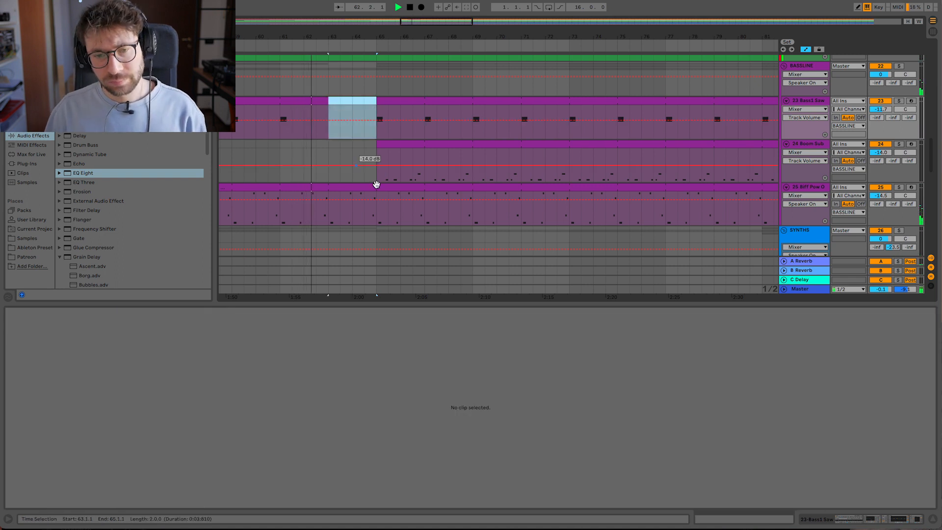
drag(379, 223, 338, 221)
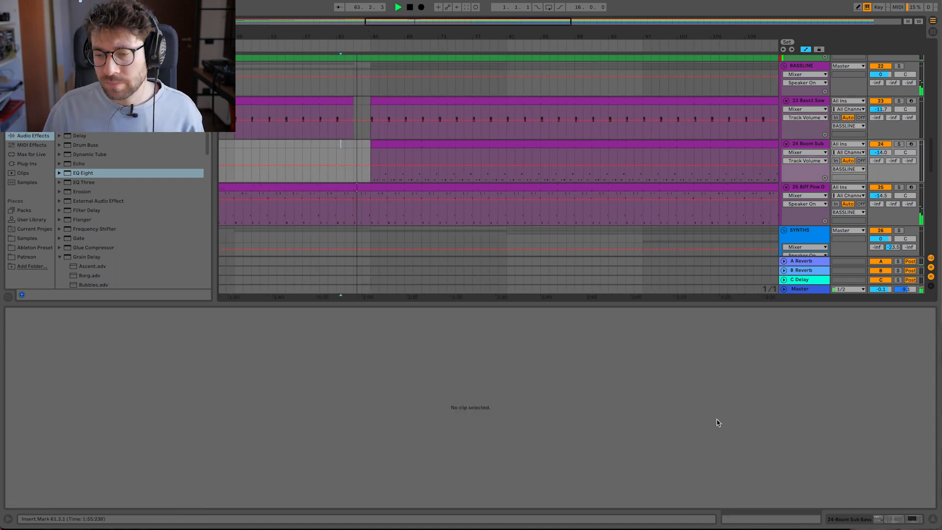
- Enlarge the arrangement area, solo track 39 to audition its vocal, and remove that vocal from bar 65 to 81
click(933, 517)
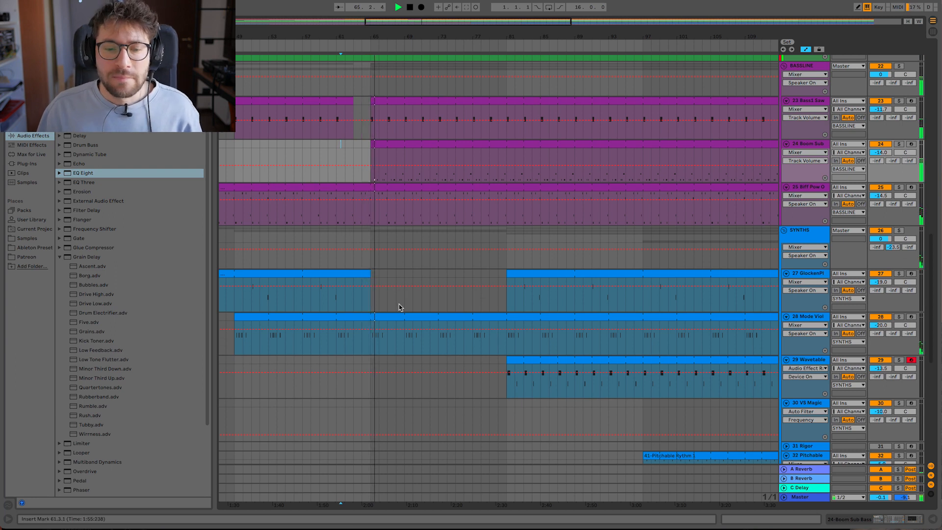
scroll(384, 295, down, 5)
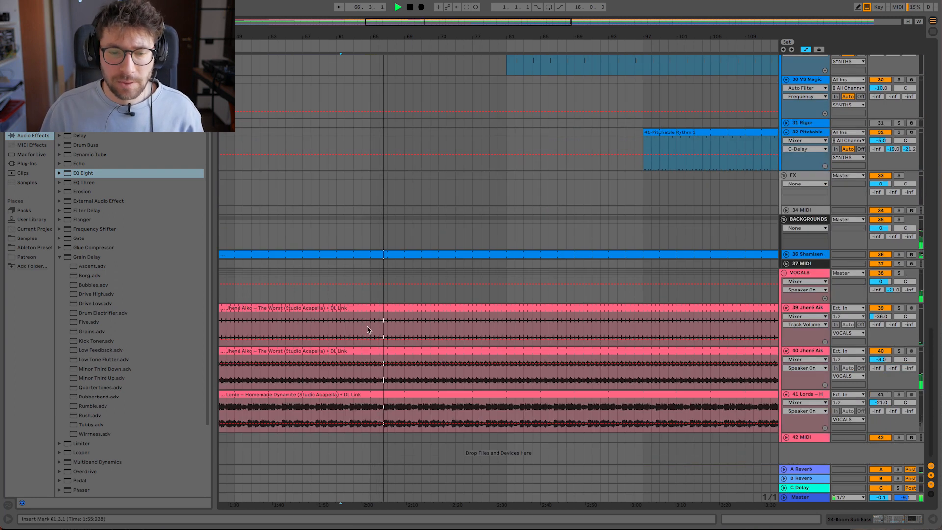
drag(371, 331, 506, 308)
click(370, 253)
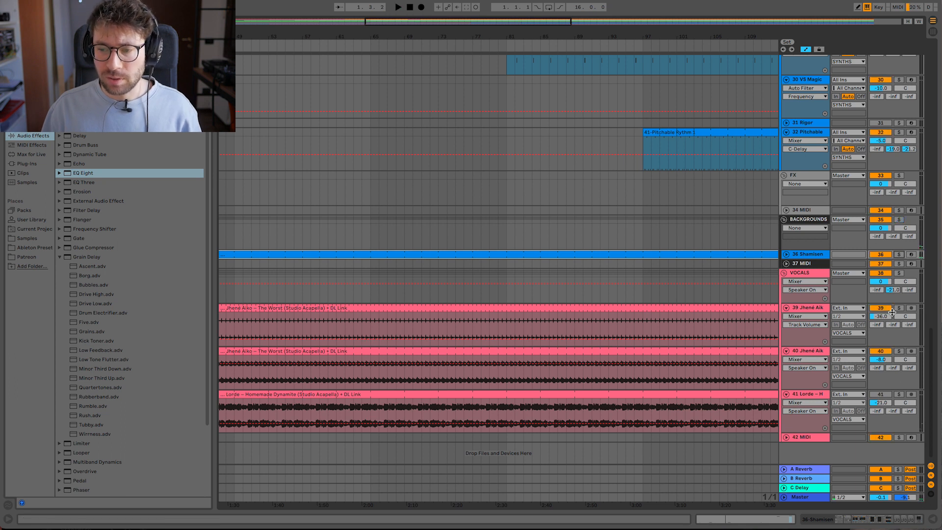
click(370, 323)
key(space)
key(space)
drag(372, 323, 505, 308)
key(ctrl+e)
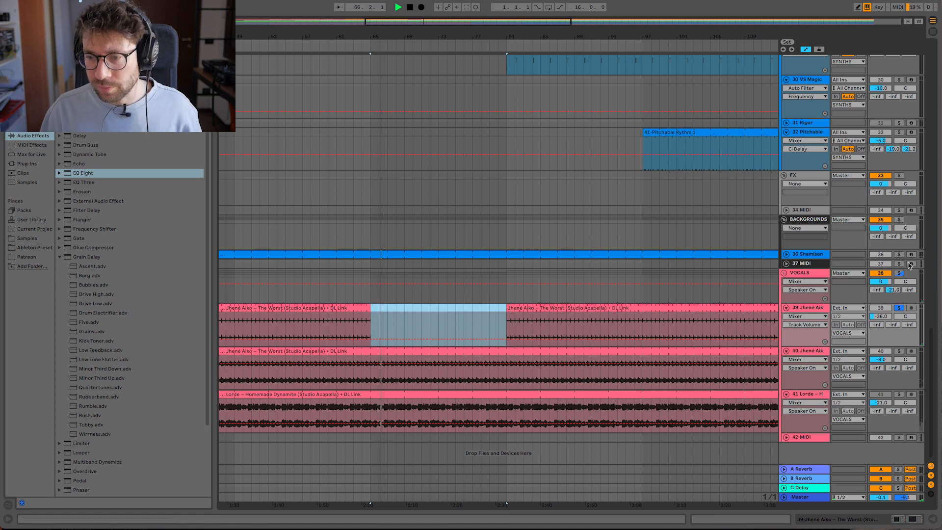
click(900, 307)
- Play the full mix from bar 60 and review how the drum, bass and synth tracks are laid out around bar 65
click(327, 328)
key(space)
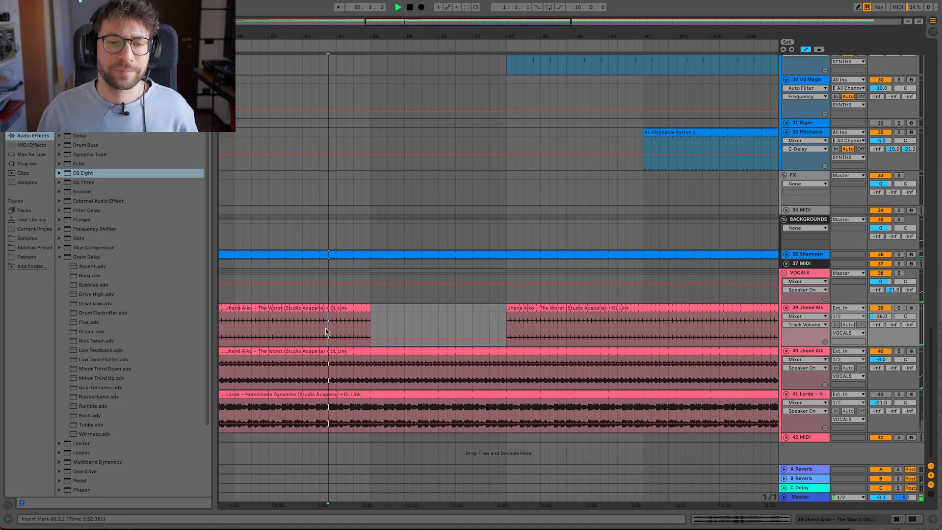
scroll(357, 205, up, 20)
scroll(354, 203, down, 4)
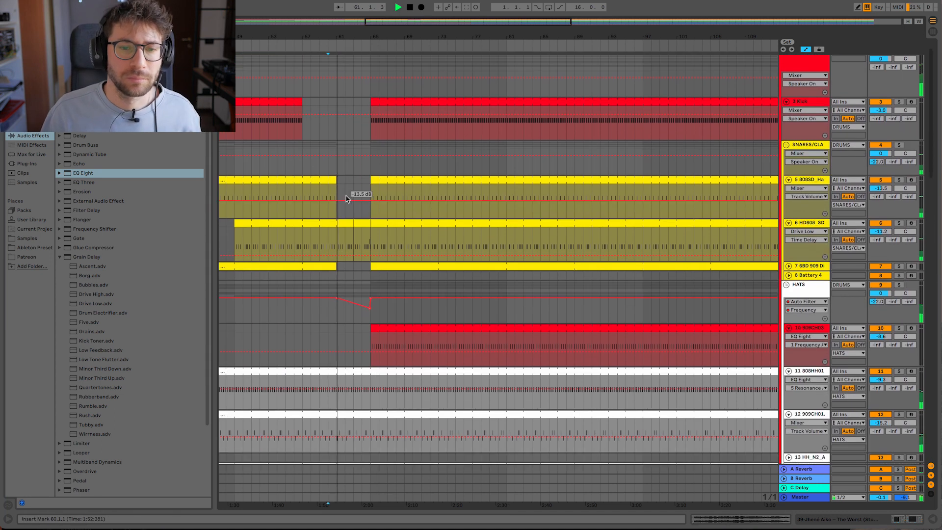
scroll(353, 204, up, 2)
drag(396, 37, 396, 35)
scroll(396, 170, down, 4)
scroll(394, 171, down, 7)
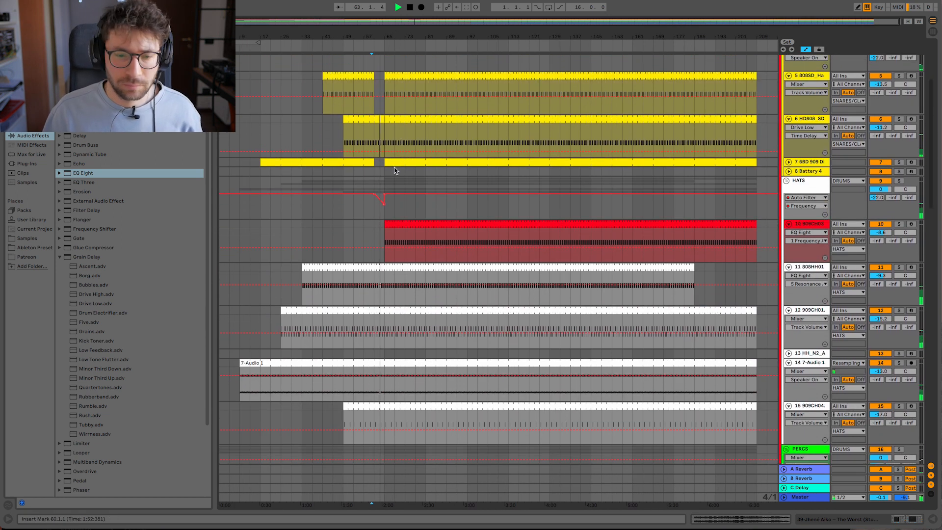
scroll(391, 176, down, 4)
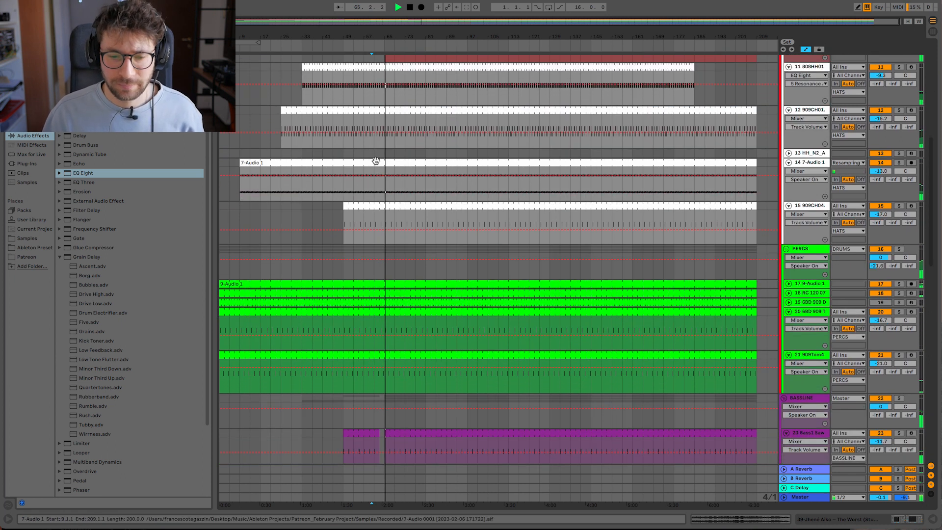
scroll(402, 213, down, 4)
scroll(416, 222, down, 15)
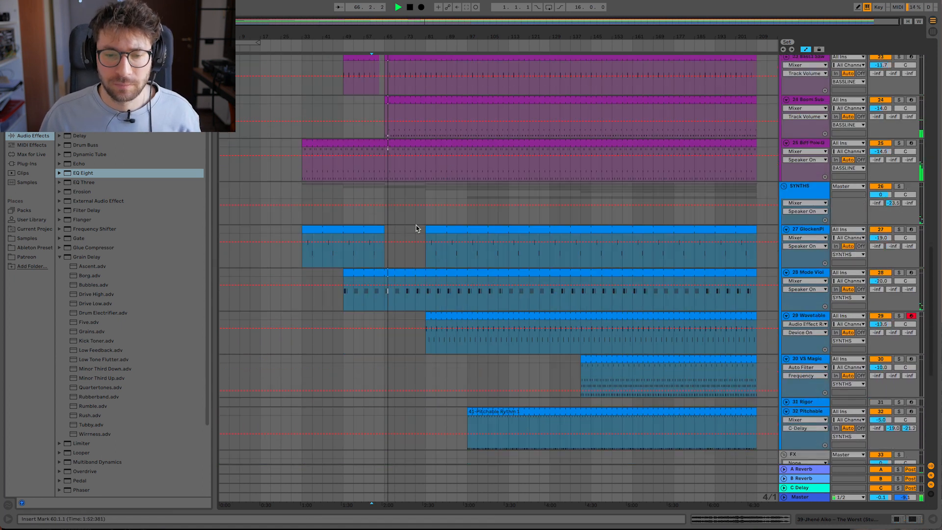
scroll(428, 226, up, 20)
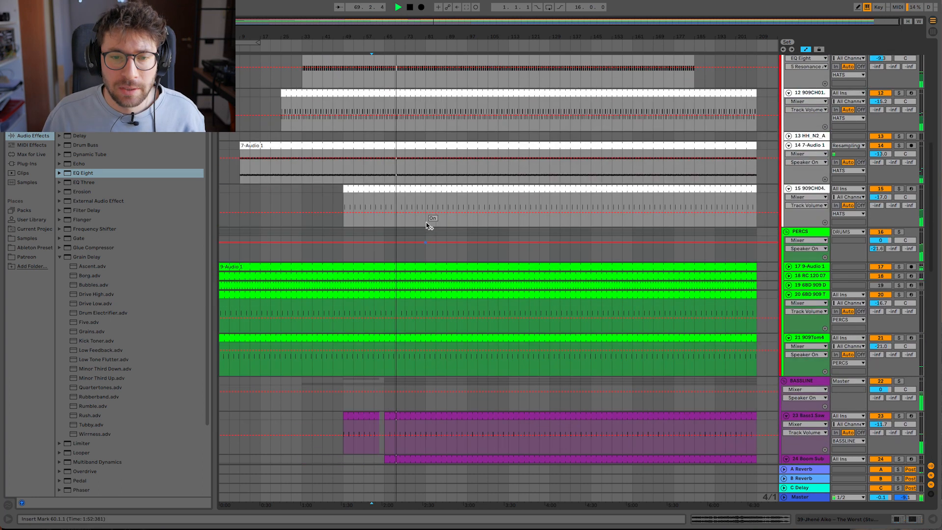
- Clear the bar before bar 81 from the hat on track 10, the snare on track 5 and the clap on track 7
drag(426, 32, 427, 167)
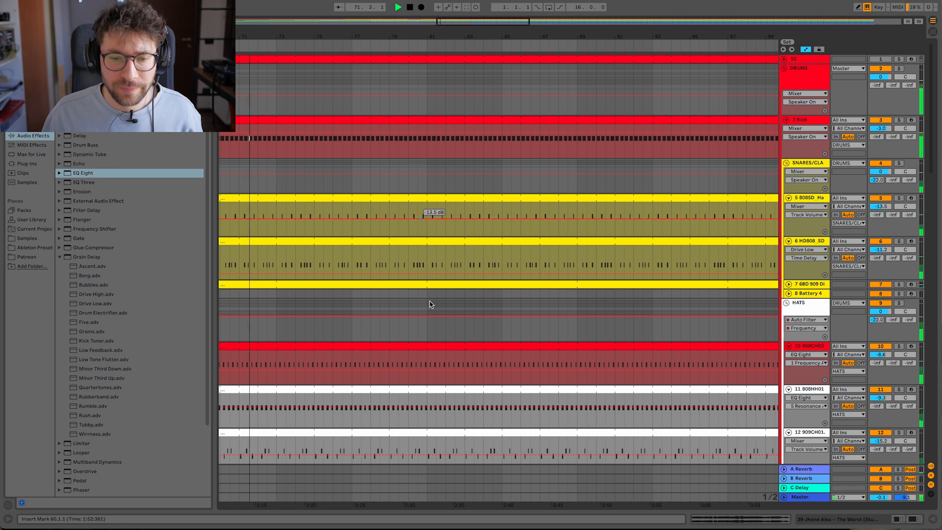
drag(427, 372, 412, 364)
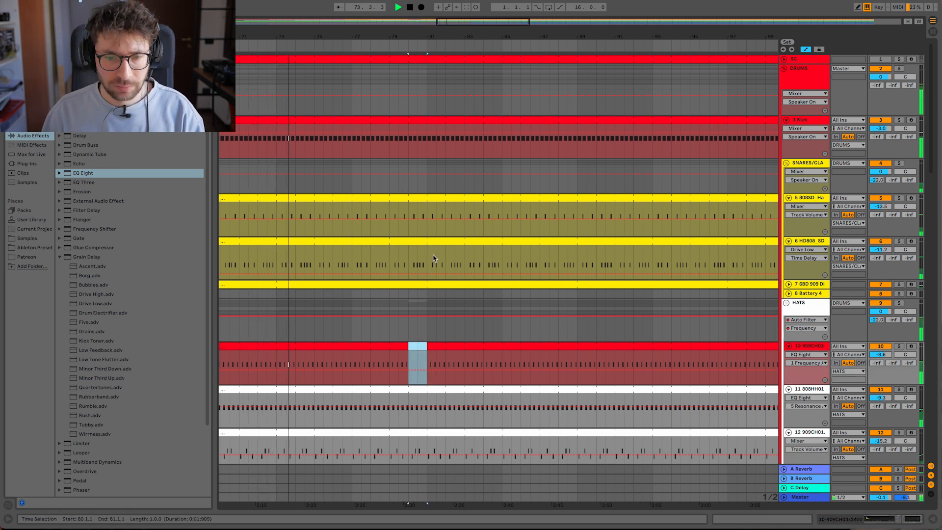
drag(427, 233, 408, 197)
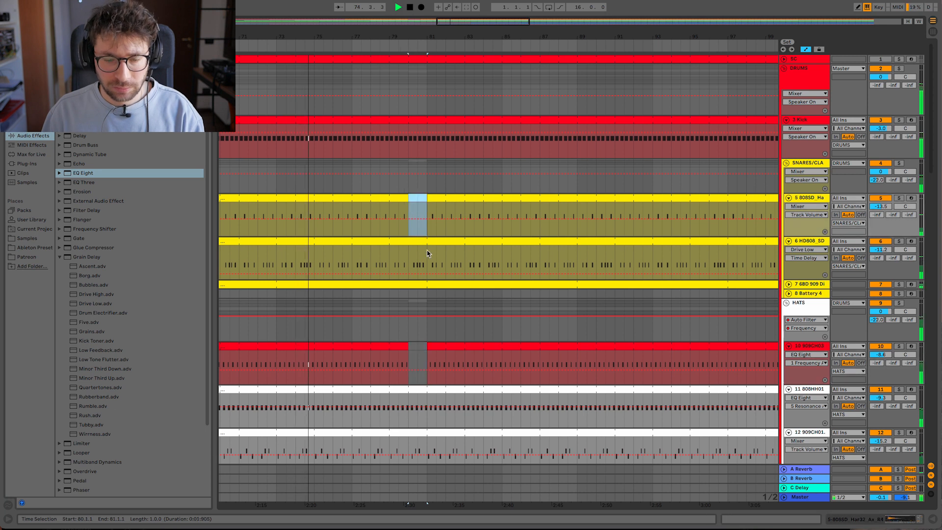
drag(427, 298, 409, 285)
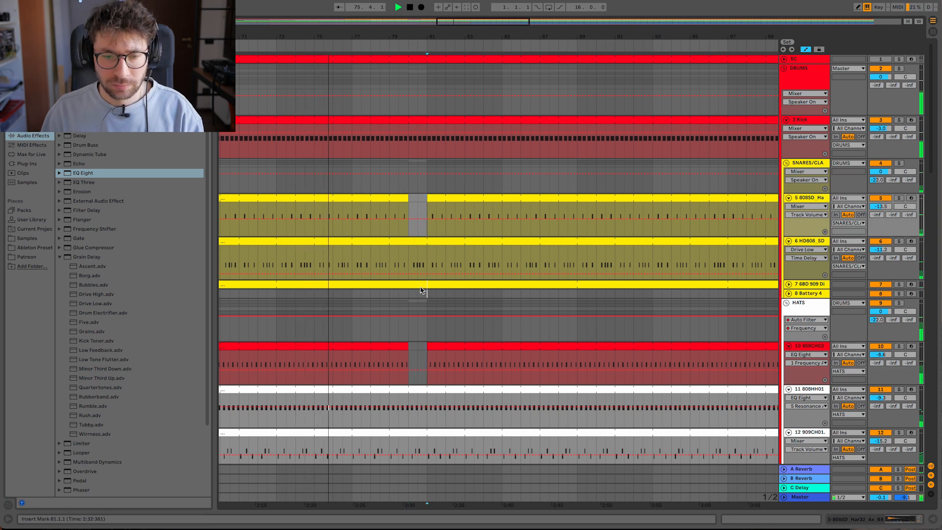
- Cut the kick from the middle of bar 80 up to bar 81 and duplicate its first half beat at bar 81
drag(423, 32, 422, 31)
drag(456, 153, 384, 119)
key(Delete)
drag(459, 153, 474, 118)
key(ctrl+d)
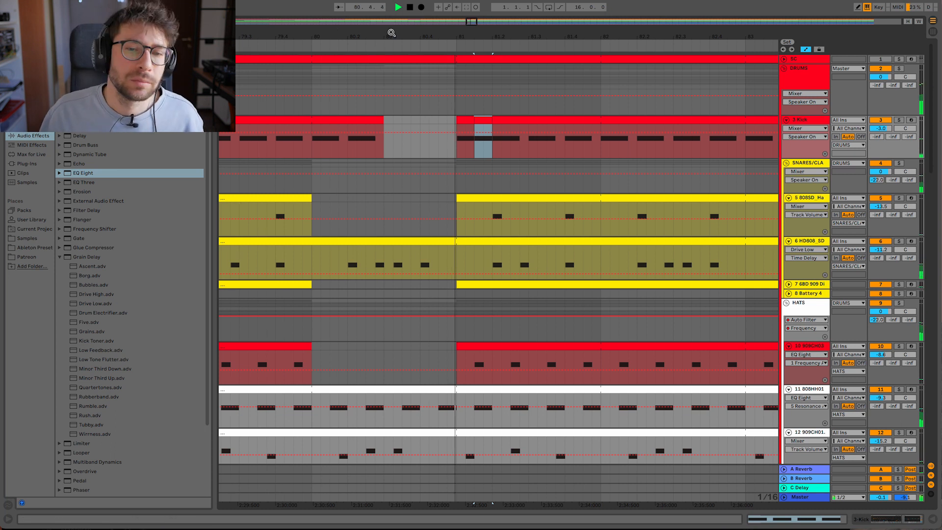
- Audition the break before bar 81, extend the track 5 snare and track 7 clap back to bar 81, and end the track 10 hat at bar 79
drag(391, 34, 392, 34)
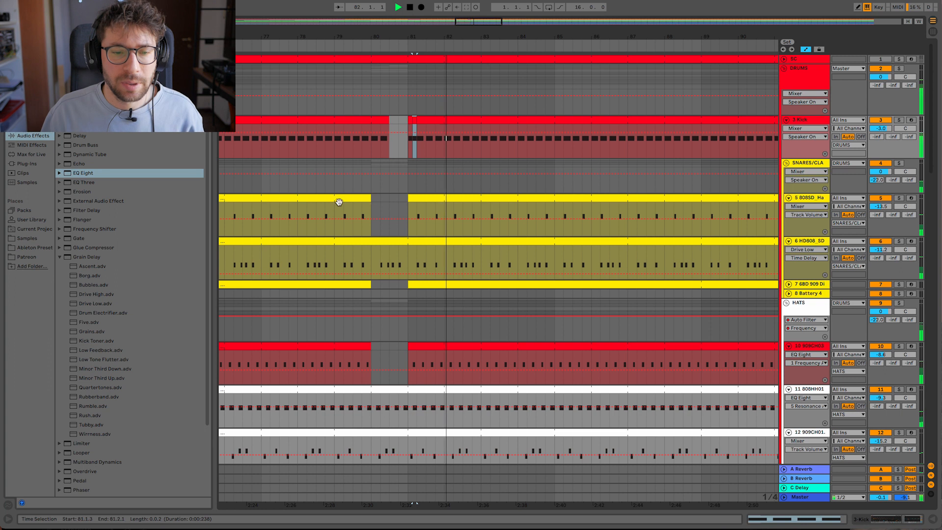
click(279, 190)
key(space)
key(space)
drag(371, 199, 405, 201)
drag(371, 348, 336, 352)
drag(371, 285, 406, 286)
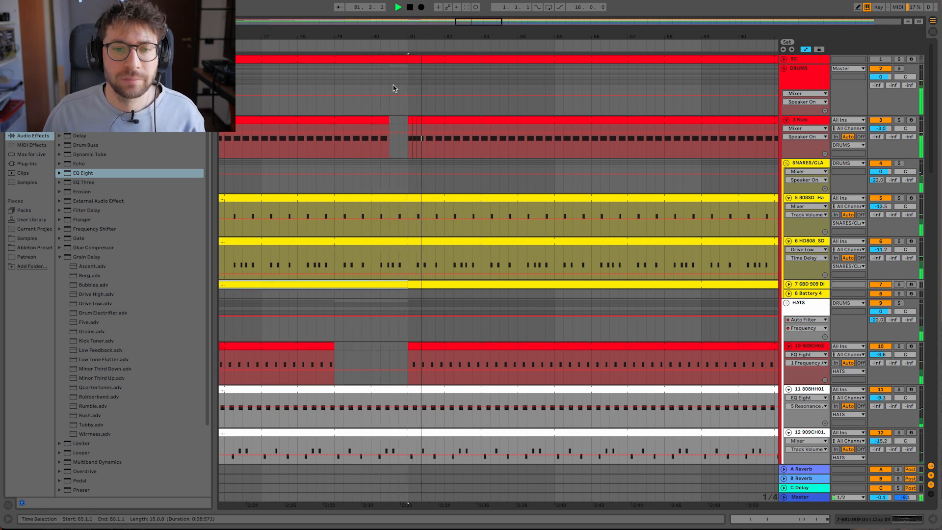
- Thin out the Glocken part on track 27 by clearing about bars 81 to 84 and bars 90 to 97
drag(379, 37, 378, 34)
click(362, 89)
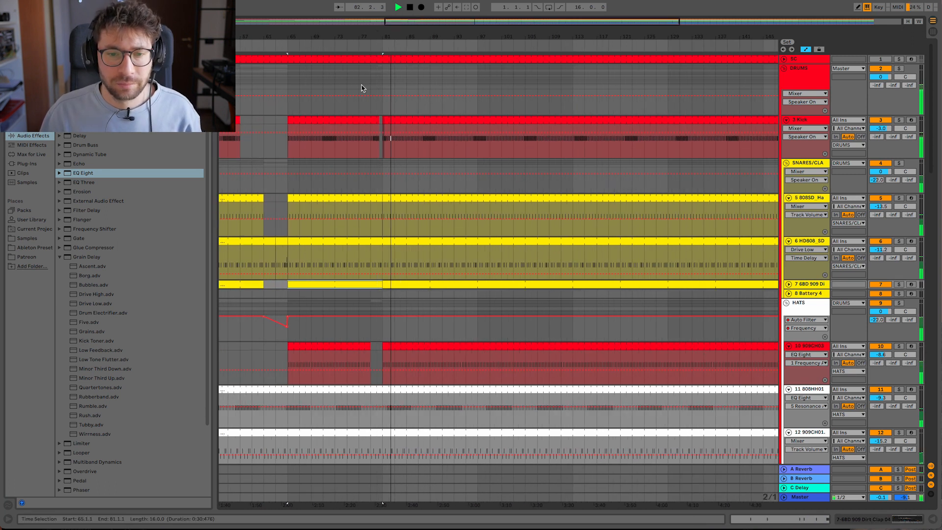
scroll(392, 147, down, 5)
scroll(403, 167, down, 10)
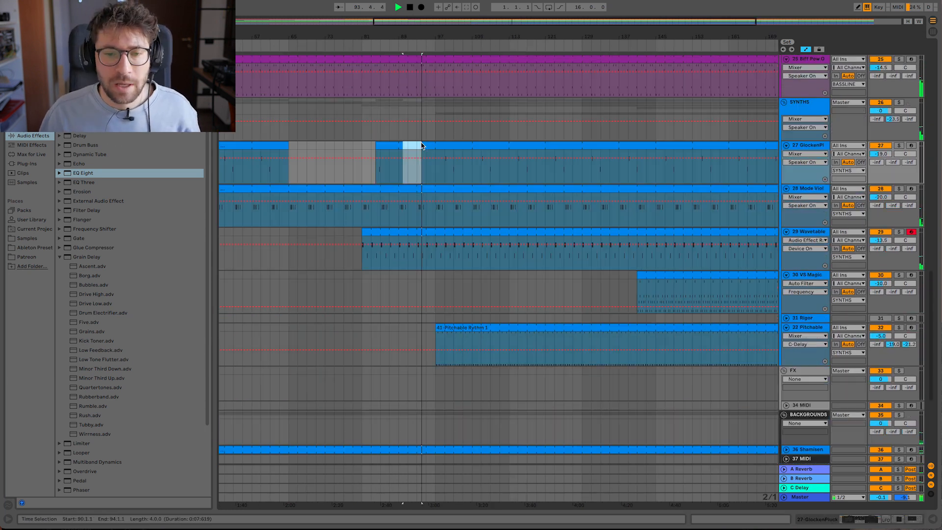
key(Delete)
click(426, 145)
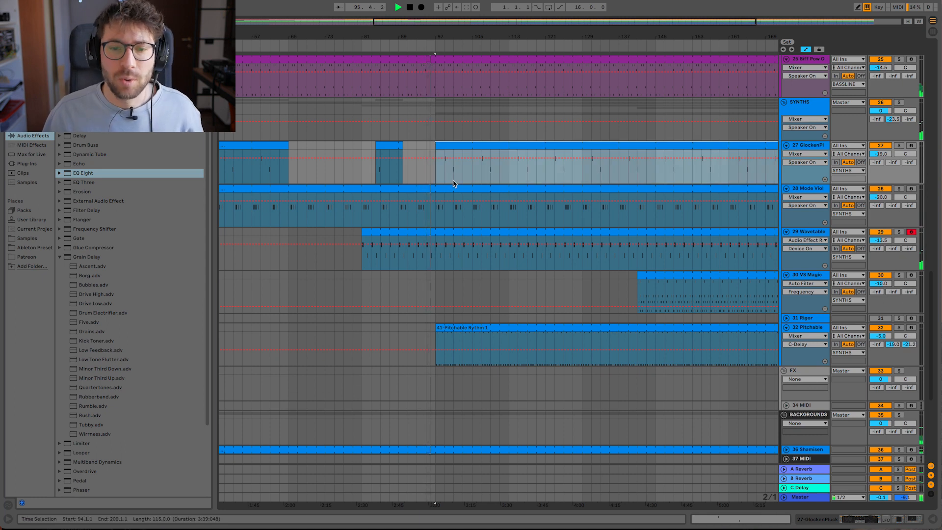
- Clear bars 97 to 113 from the clap on track 7 and the snare on track 5
scroll(448, 208, up, 12)
click(438, 250)
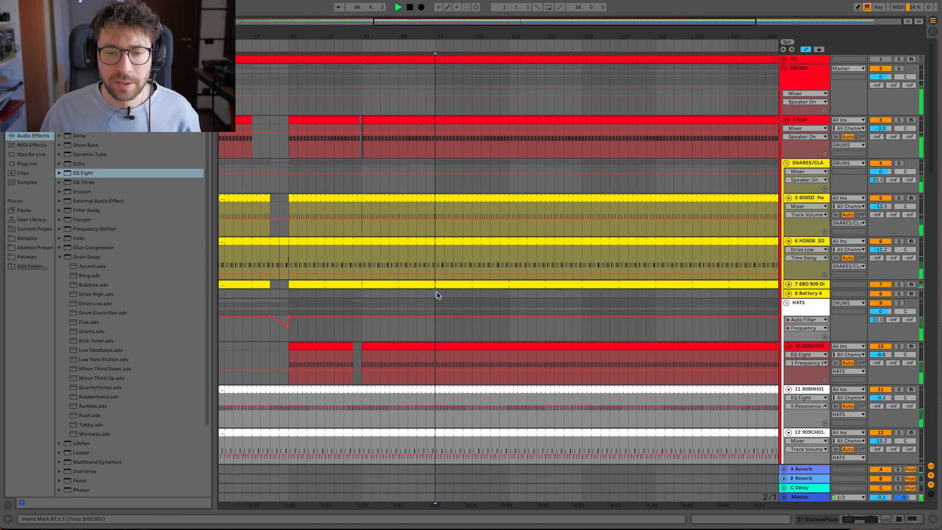
drag(479, 289, 509, 285)
key(Delete)
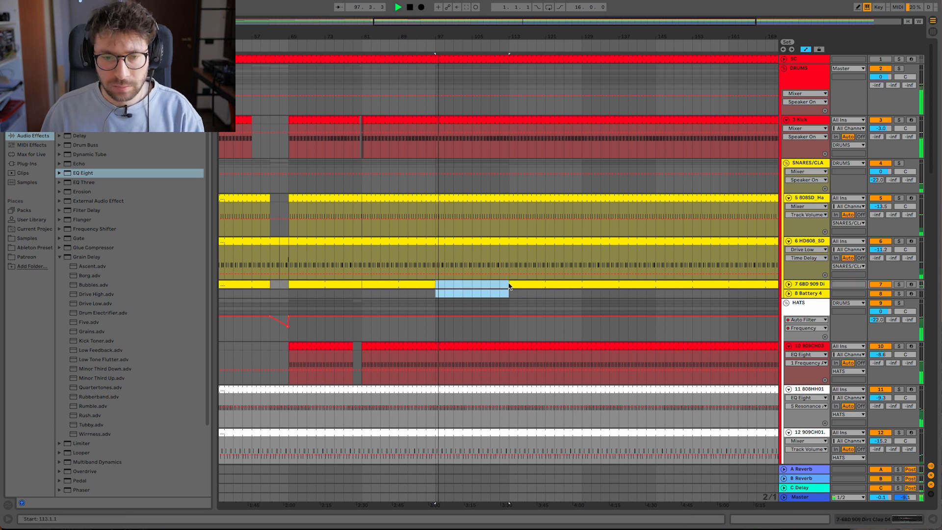
click(440, 206)
drag(440, 208, 509, 202)
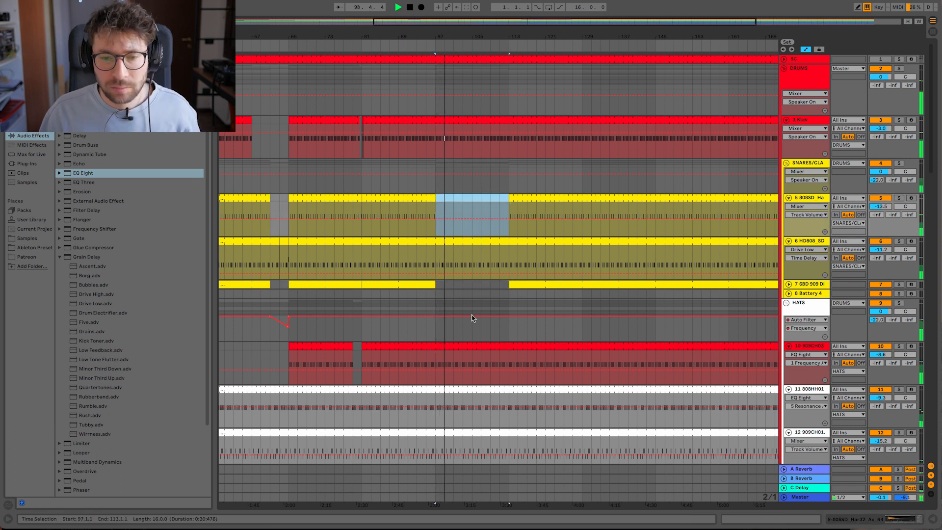
- Move the start of the Pitchable Rythm clip on track 32 to bar 117
scroll(452, 307, down, 2)
scroll(453, 308, down, 20)
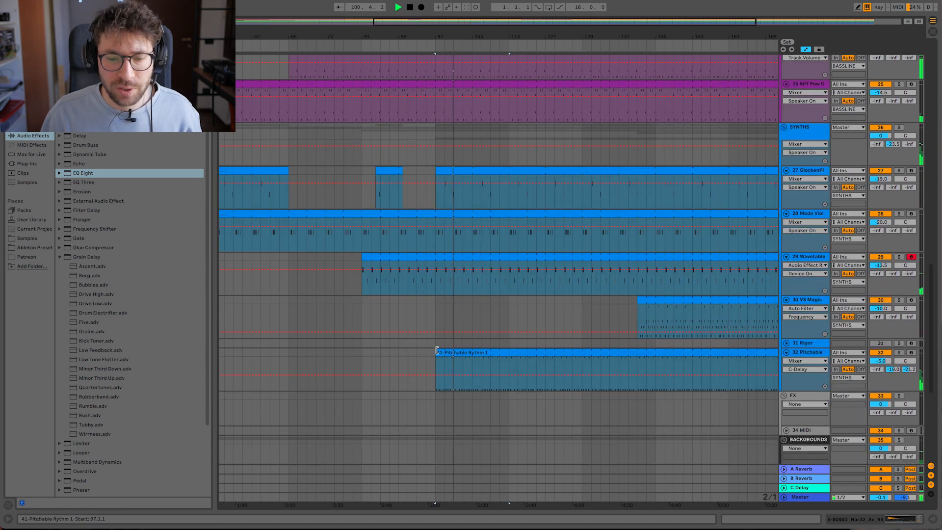
click(437, 352)
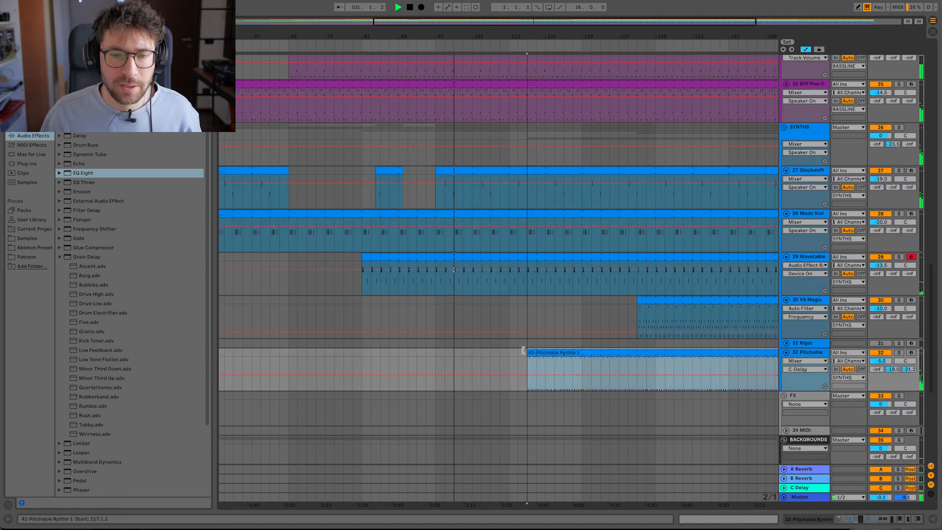
- Copy the track 6 snare fill clip from bars 63 to 65 onto bars 95 to 97 and play into bar 97
scroll(387, 266, up, 20)
click(426, 173)
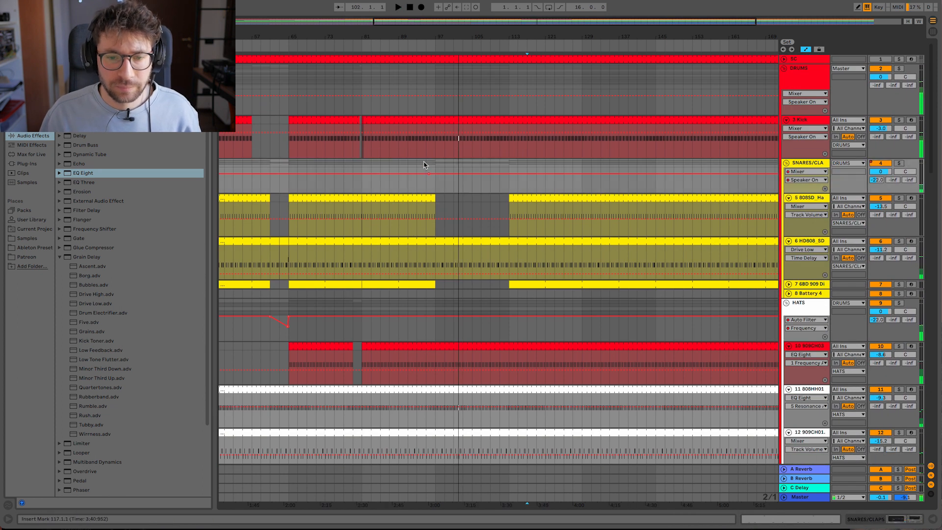
mouse_move(284, 245)
mouse_down()
mouse_move(400, 257)
mouse_move(421, 256)
mouse_move(428, 245)
mouse_up()
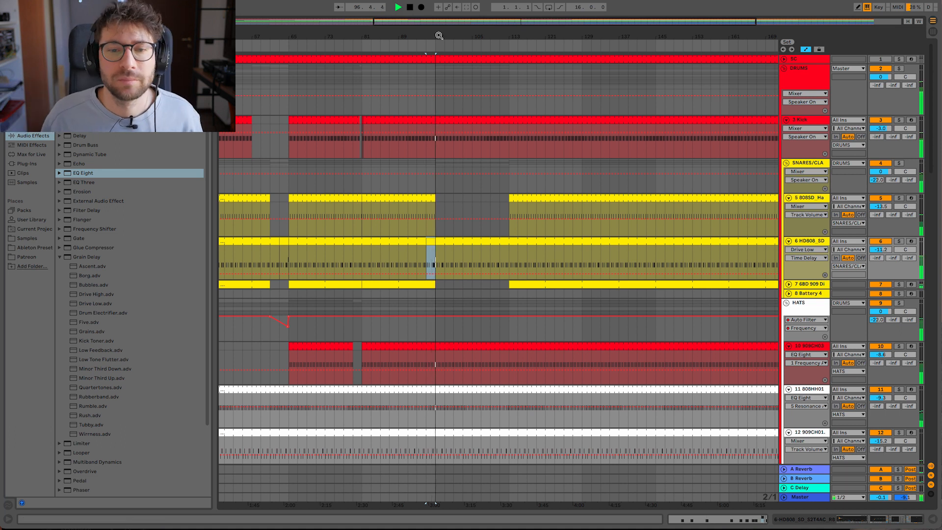
drag(439, 34, 437, 59)
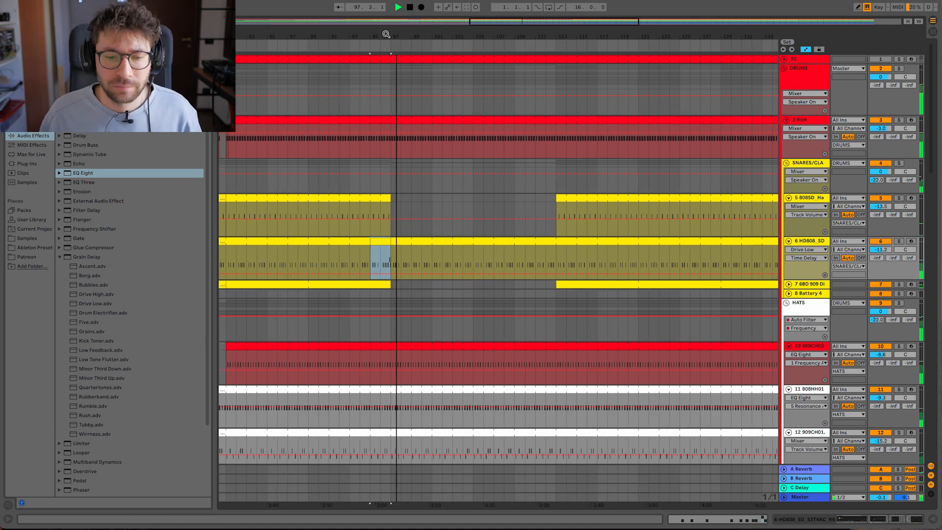
- Clear bars 97 to 113 from the hi-hat on track 10 and about bars 105 to 129 from the kick on track 3
click(384, 368)
shift+click(425, 343)
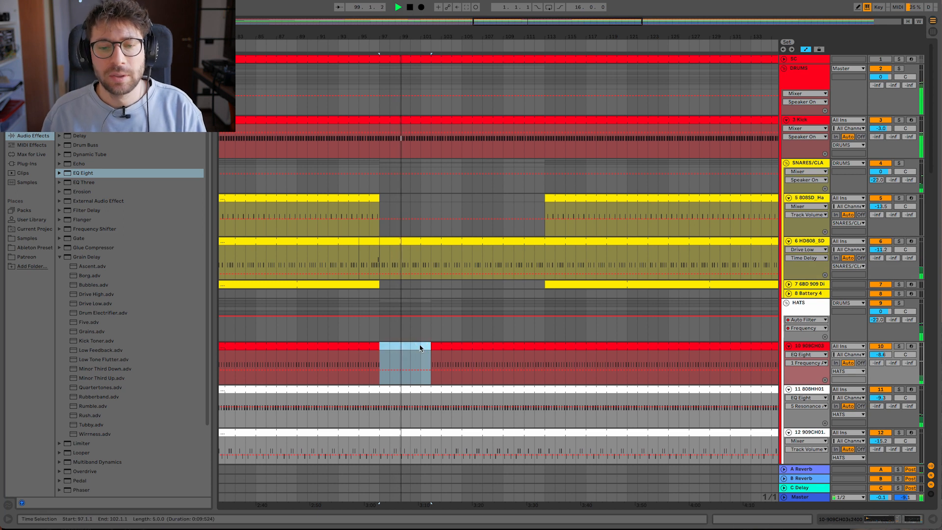
drag(434, 349, 545, 352)
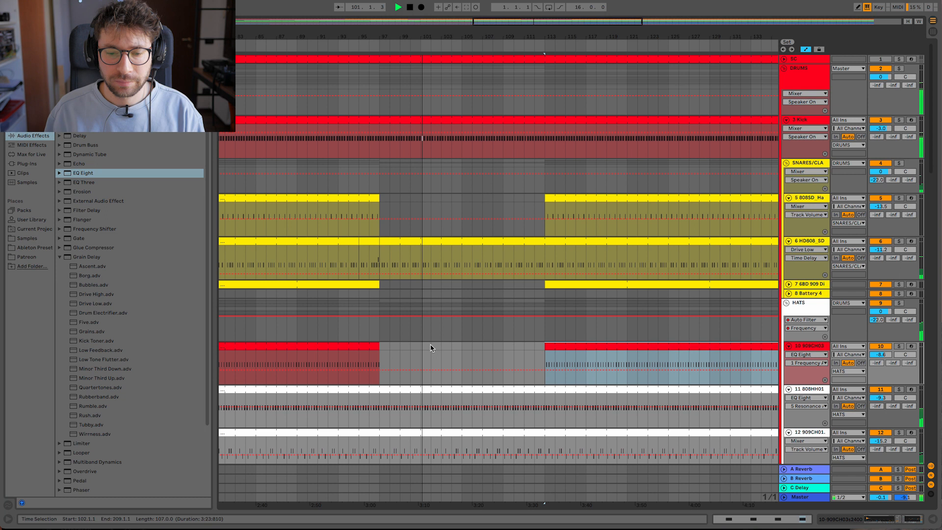
drag(483, 38, 482, 36)
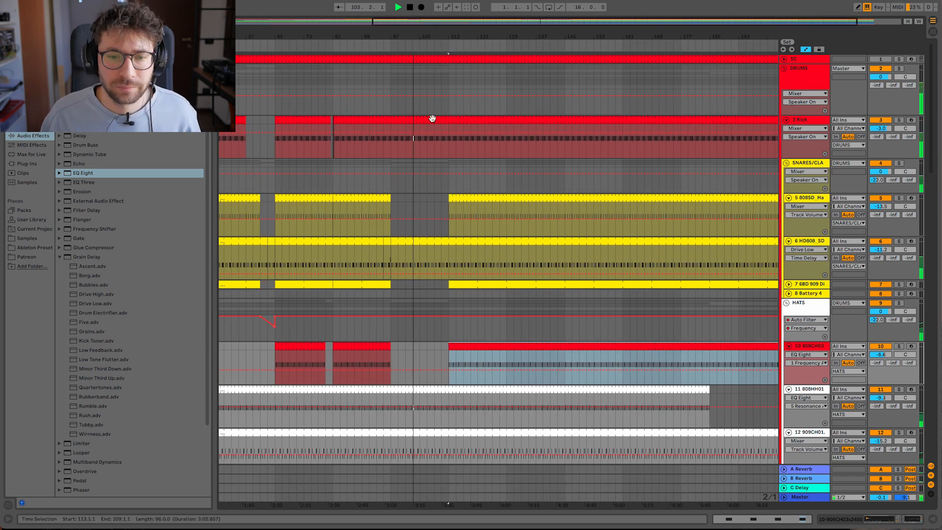
drag(420, 147, 506, 115)
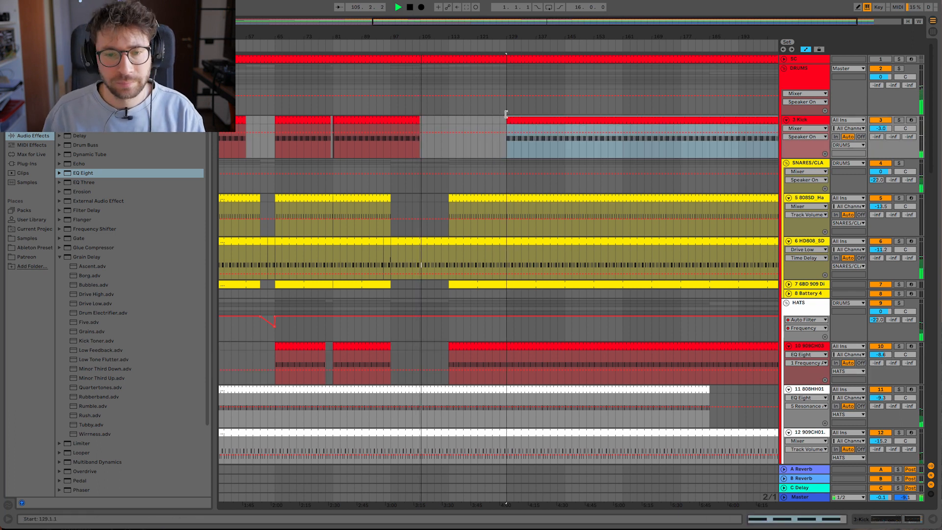
- Clear bars 113 to 129 from the snare on track 5, the clap on track 7 and the hi-hat on track 10
drag(446, 200, 507, 219)
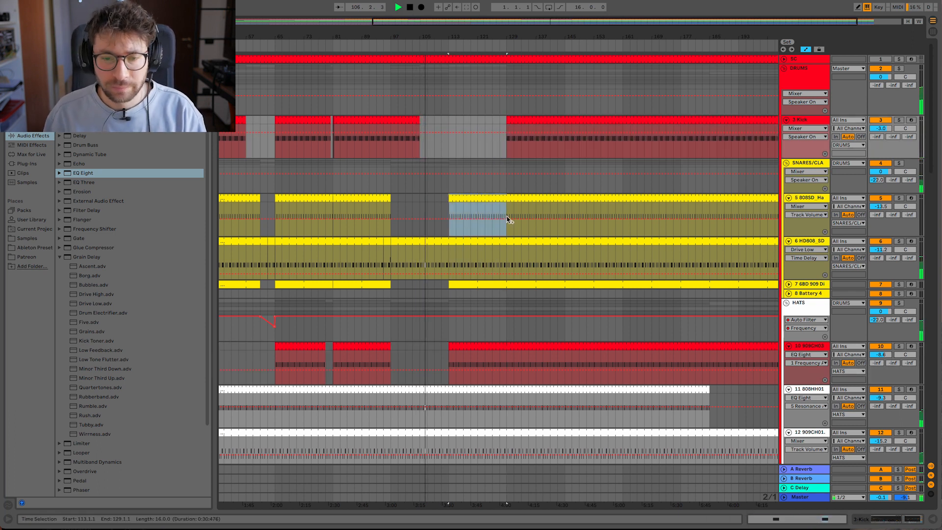
key(Delete)
drag(440, 285, 508, 286)
key(Delete)
scroll(439, 275, down, 3)
drag(450, 282, 507, 287)
- Clear bars 113 to 129 from the Boom Sub bass on track 24
scroll(504, 287, down, 15)
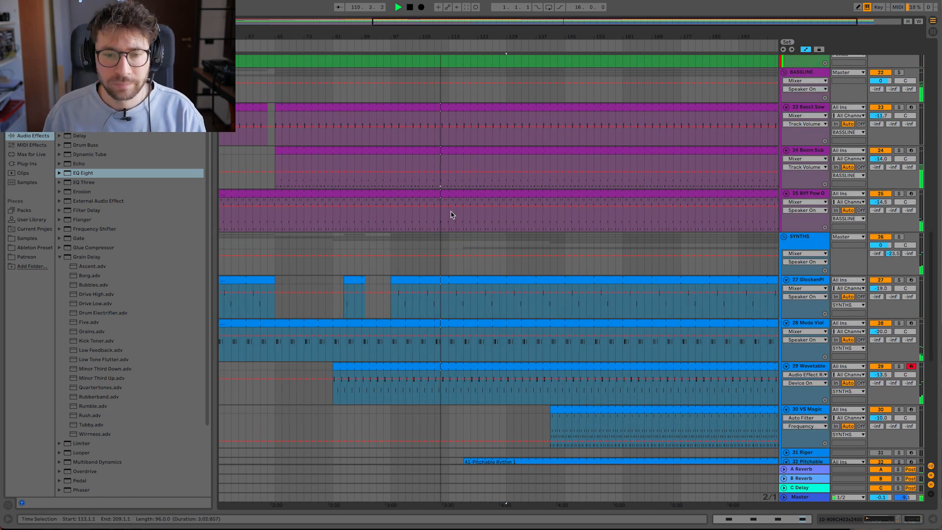
mouse_move(447, 160)
mouse_down()
mouse_move(529, 143)
mouse_move(512, 160)
mouse_move(449, 152)
mouse_up()
key(Delete)
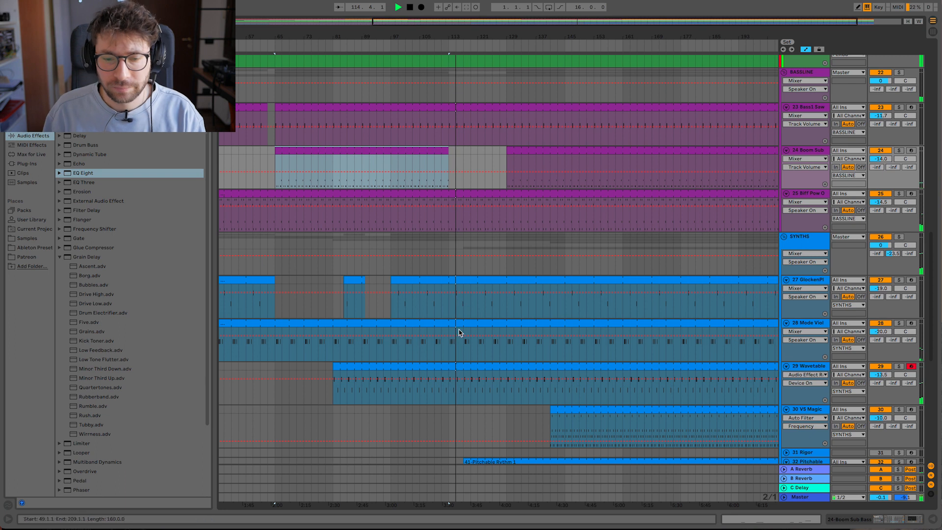
- Extend the start of the Pitchable Rythm clip on track 32 back to bar 113, solo the track and play from there
scroll(466, 339, down, 2)
drag(465, 419, 449, 419)
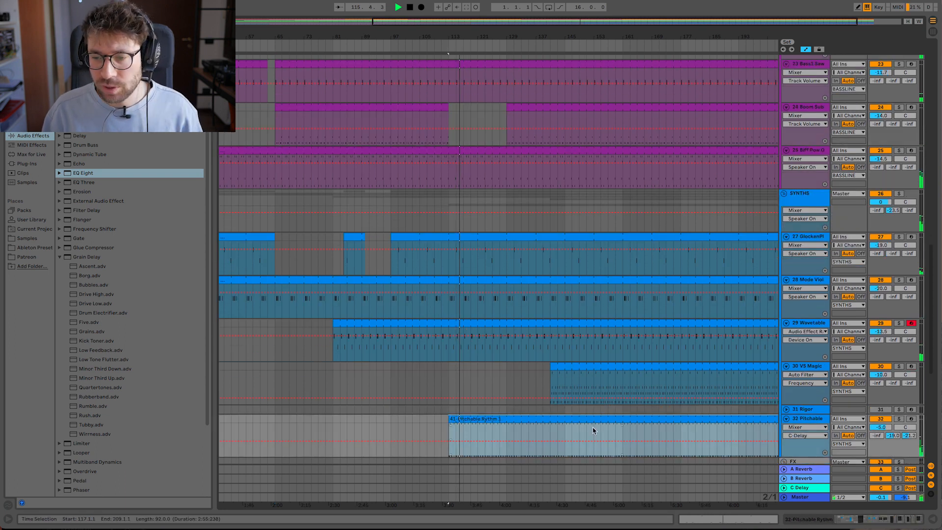
click(899, 420)
key(space)
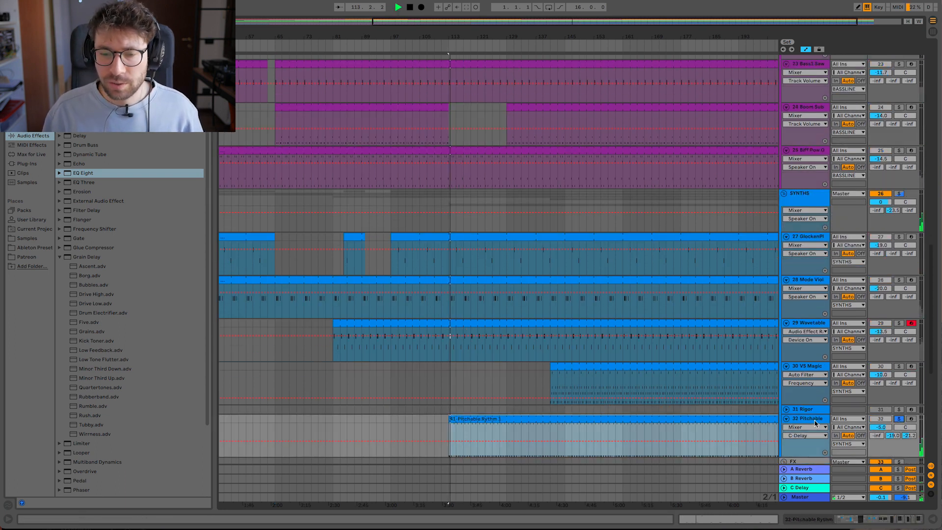
- Automate the frequency of the last Auto Filter on track 32 to rise from bar 113 to bar 129, and unsolo the track
double_click(809, 419)
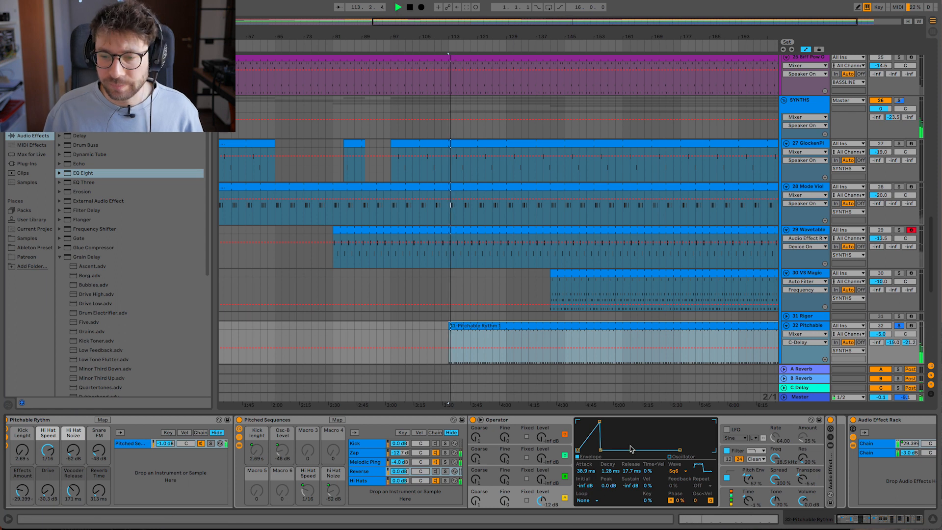
scroll(632, 449, right, 10)
key(space)
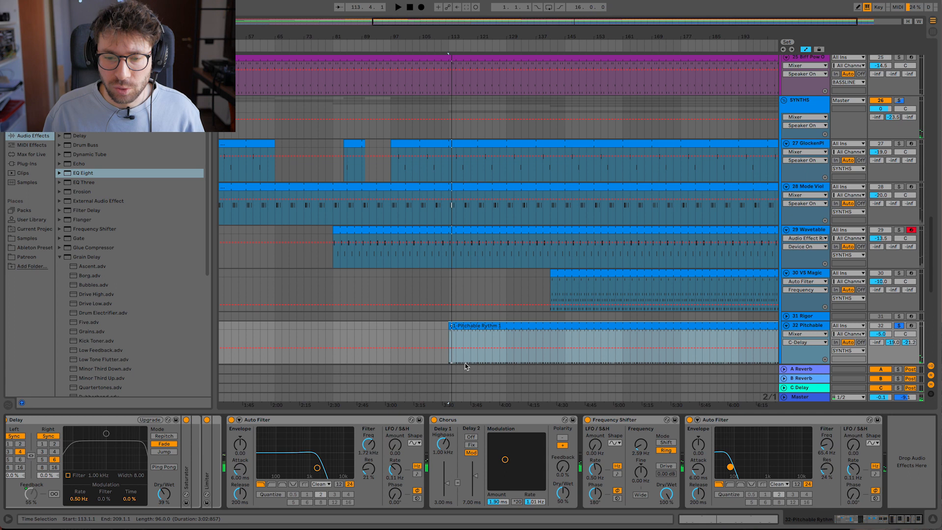
click(828, 446)
click(449, 359)
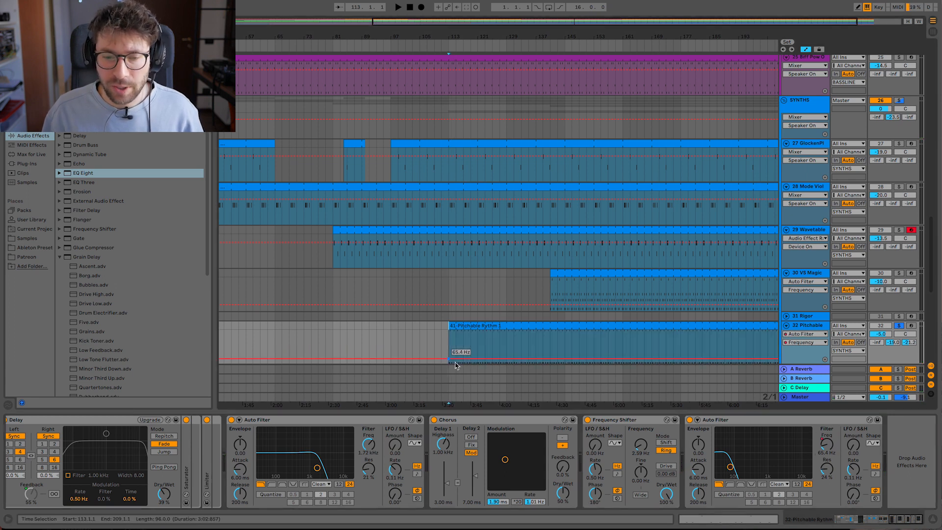
click(486, 343)
key(space)
drag(489, 353, 507, 344)
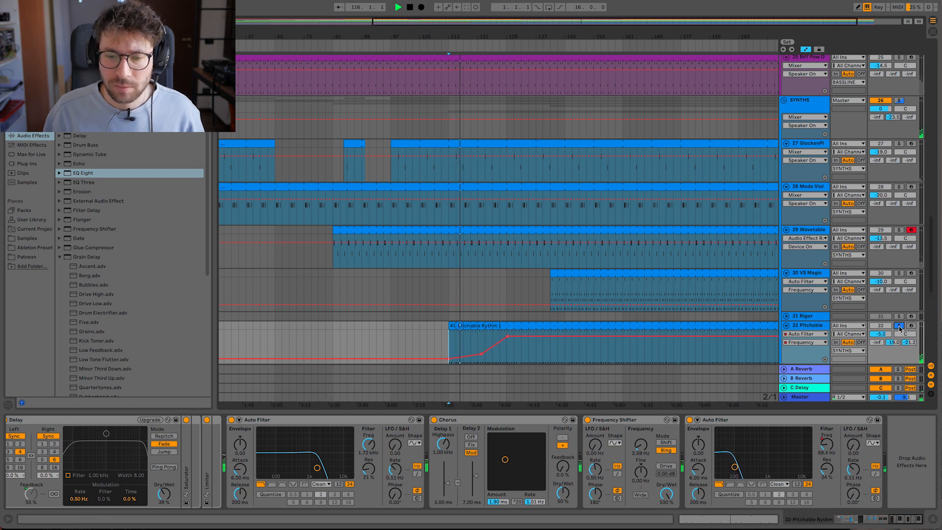
- Reshape track 32's filter automation to start at about 107 Hz, climb gently from bar 113 and rise steeply just before bar 129
drag(481, 356, 440, 358)
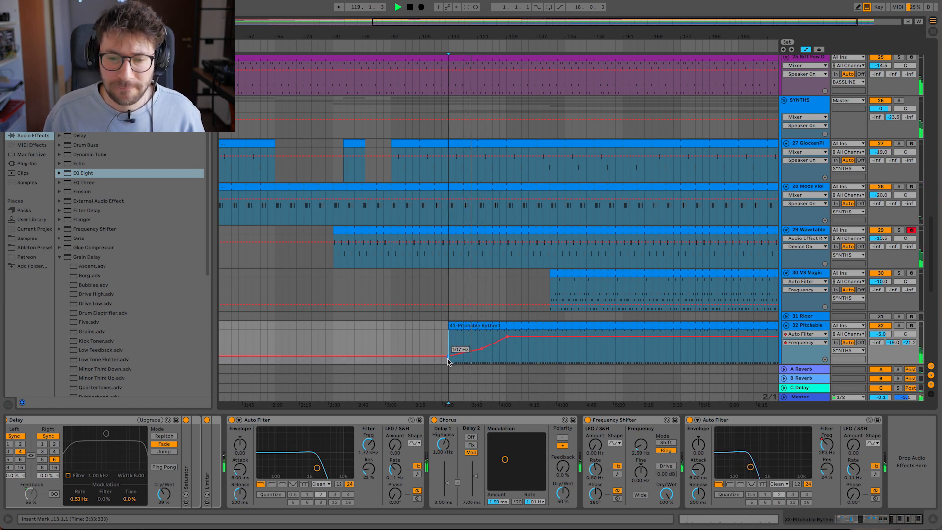
right_click(447, 359)
click(446, 351)
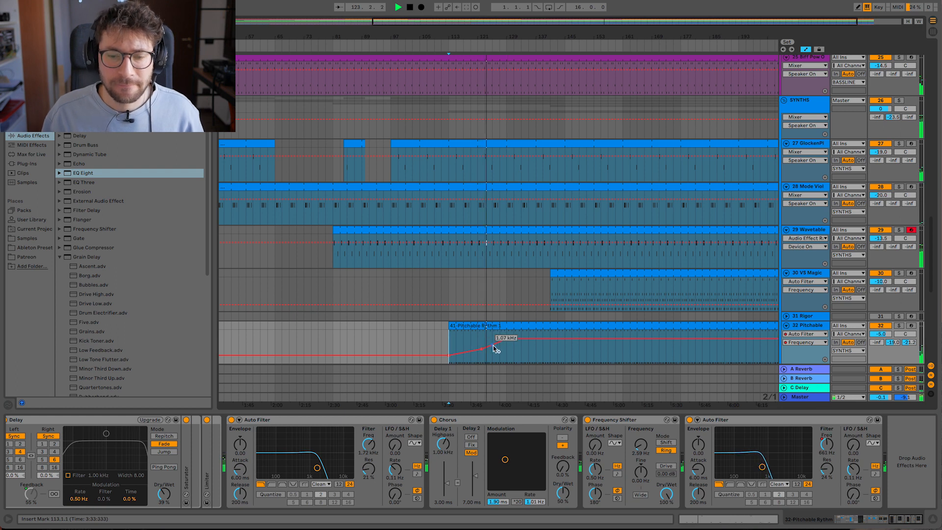
drag(495, 348, 501, 345)
drag(500, 343, 503, 347)
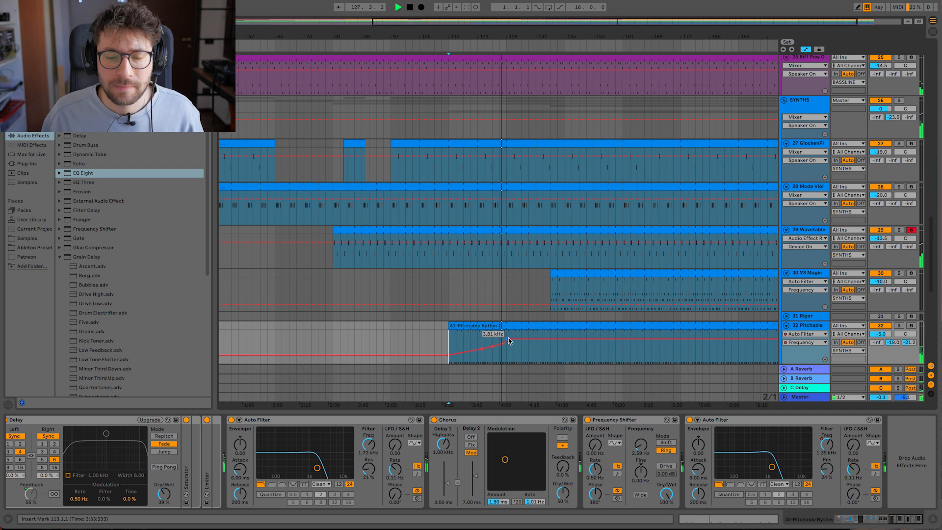
drag(508, 338, 508, 333)
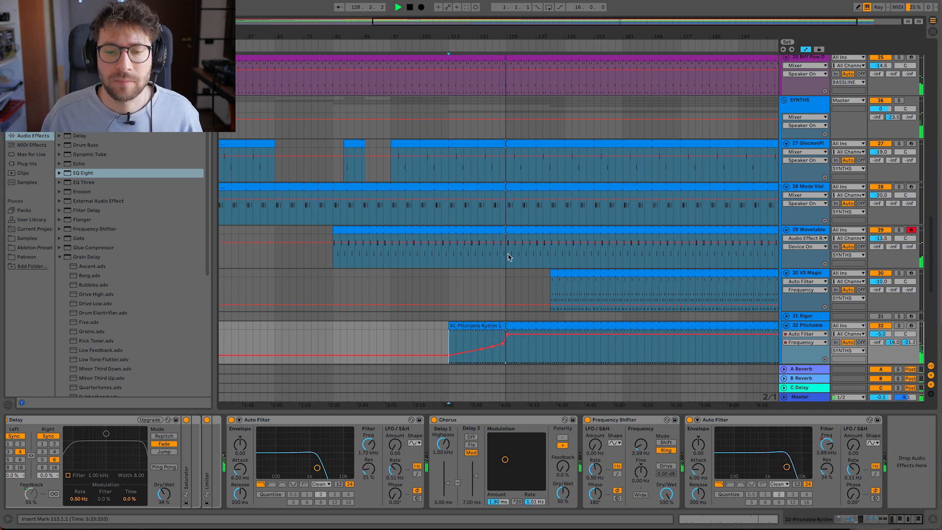
- Hide the device view, clear bars 121 to 127 from the snare on track 6, and play from bar 113
scroll(475, 308, up, 3)
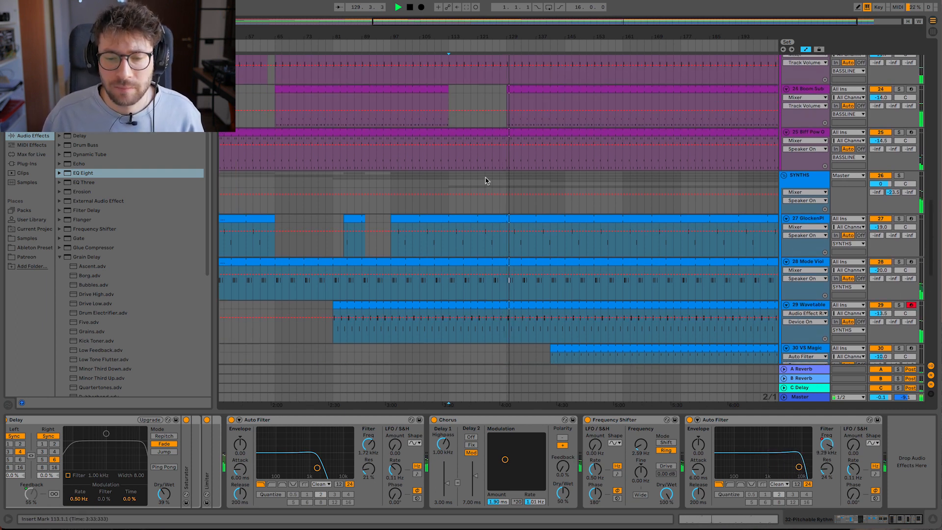
drag(493, 33, 492, 10)
click(522, 99)
key(space)
scroll(563, 198, up, 10)
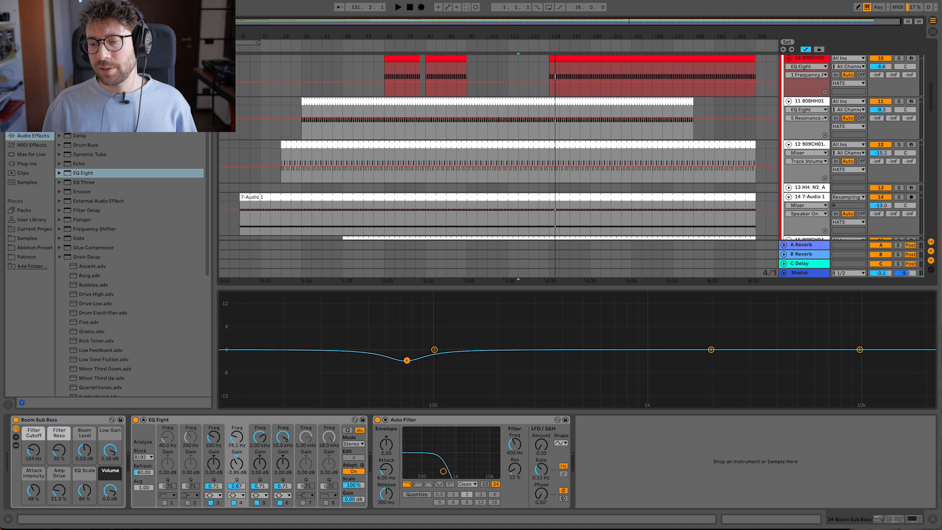
click(932, 521)
scroll(548, 132, up, 5)
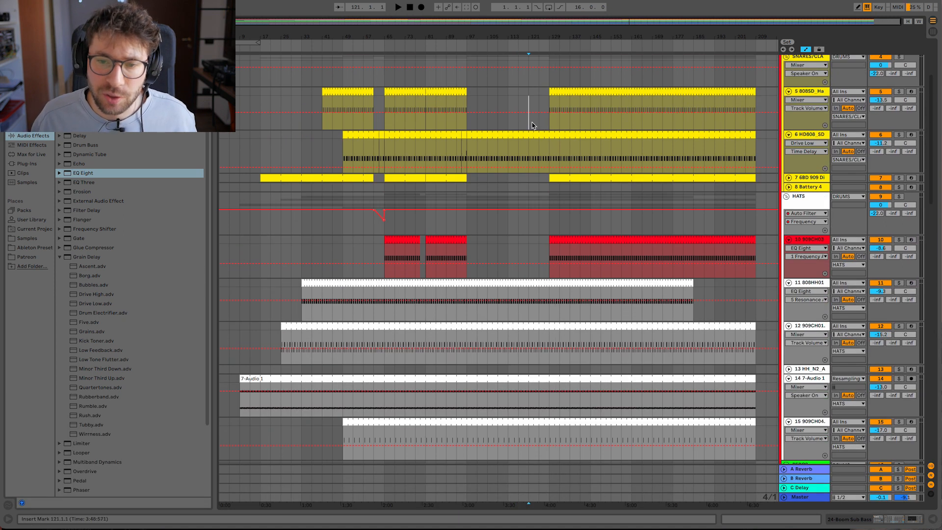
drag(561, 36, 500, 38)
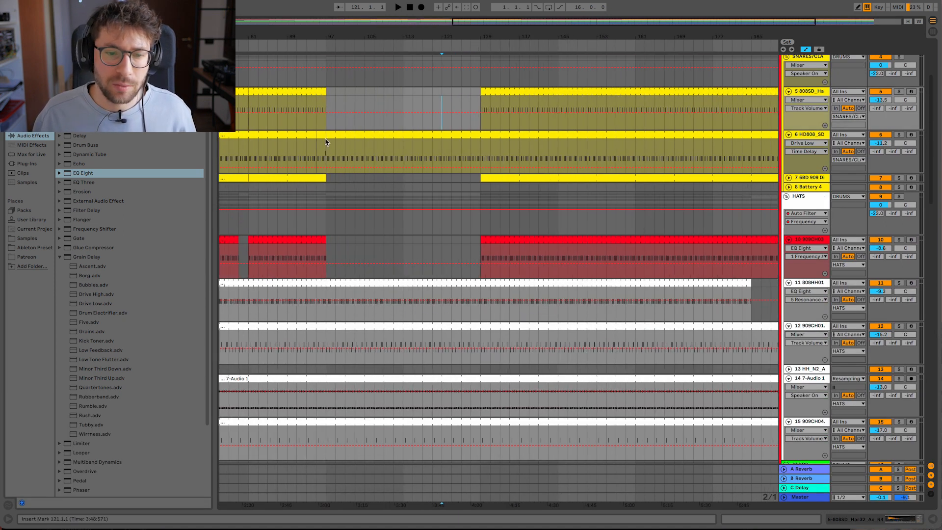
drag(468, 147, 442, 136)
click(403, 151)
key(space)
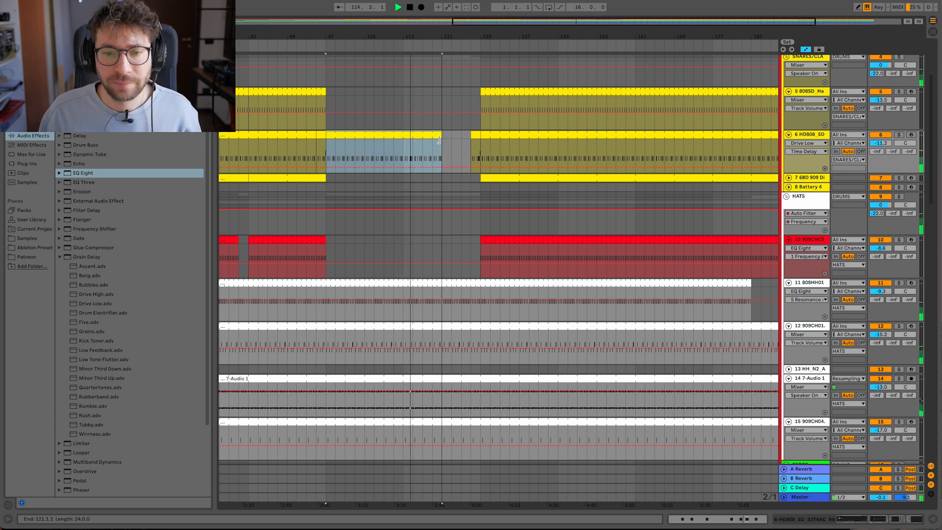
- Edit the track 6 fill clip at bars 127 to 129, adding C3 notes at 2.2.3, 2.3 and 2.4.2 and removing the one at 2.4
double_click(476, 144)
double_click(724, 483)
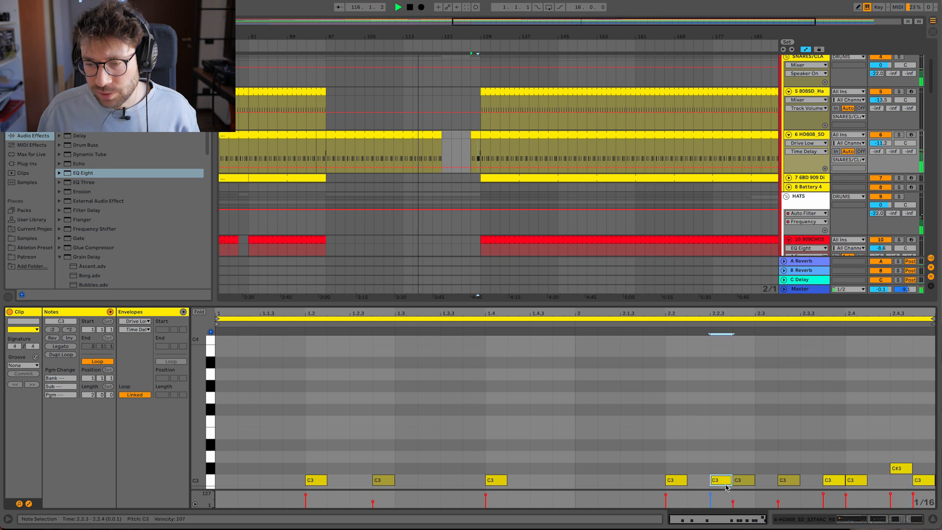
double_click(769, 483)
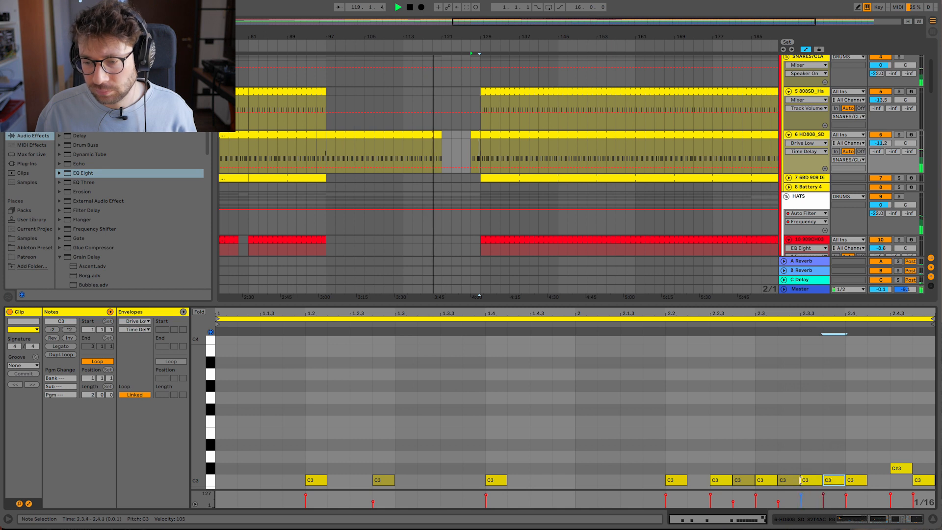
double_click(873, 482)
double_click(861, 483)
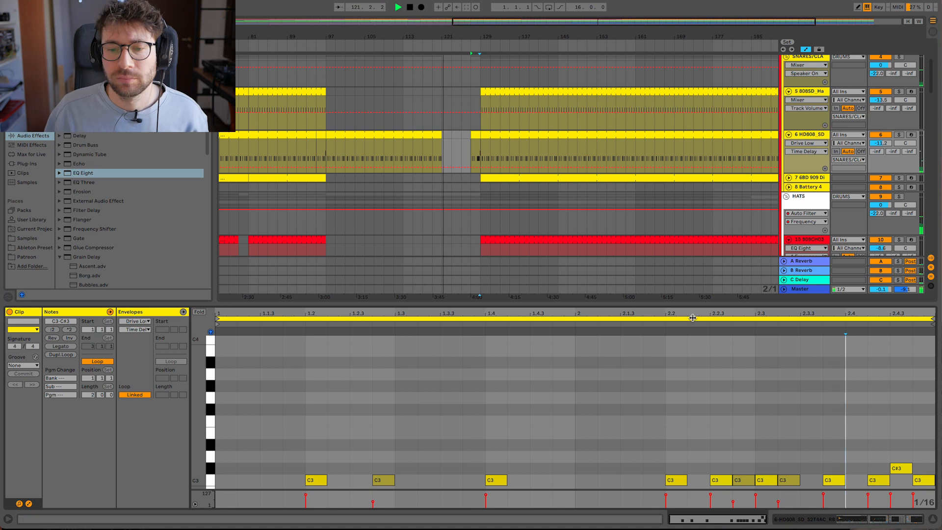
click(476, 137)
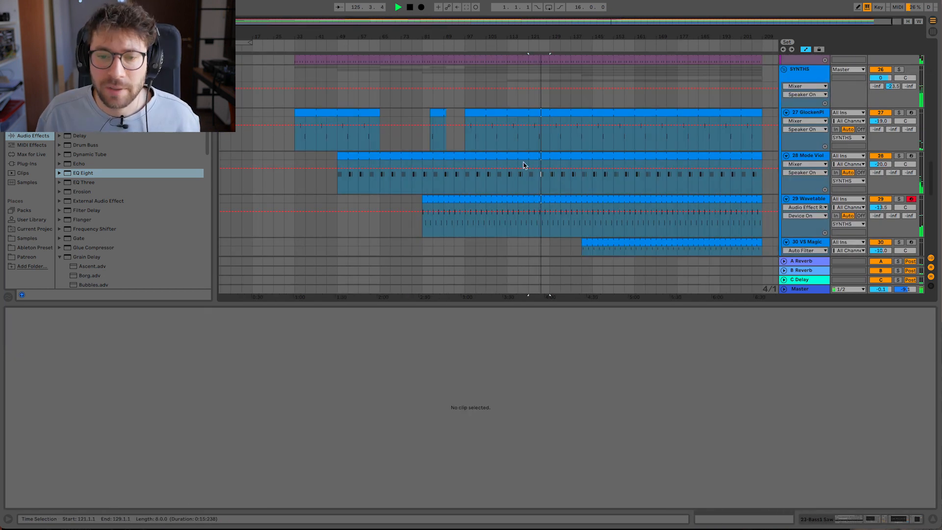
- Try to clear bars 121 to 129 from the Wavetable part on track 29
click(509, 180)
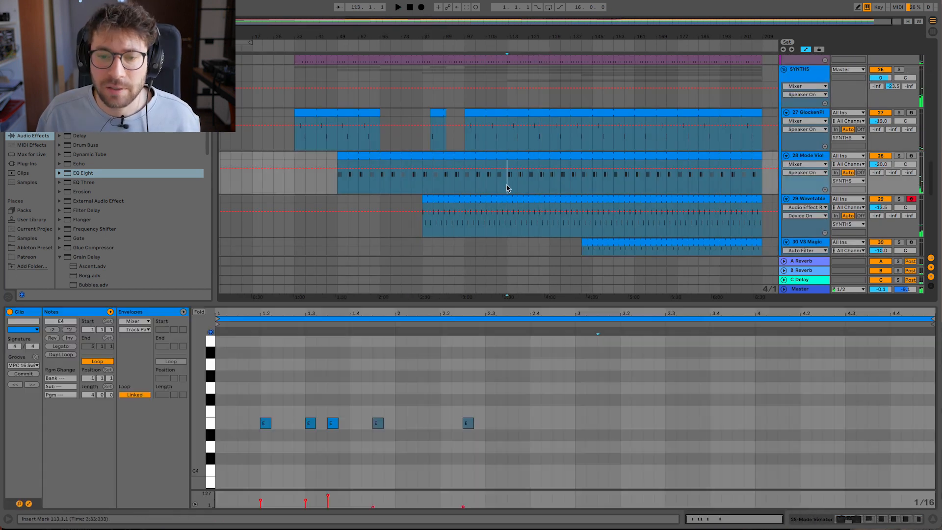
scroll(539, 211, down, 1)
click(532, 204)
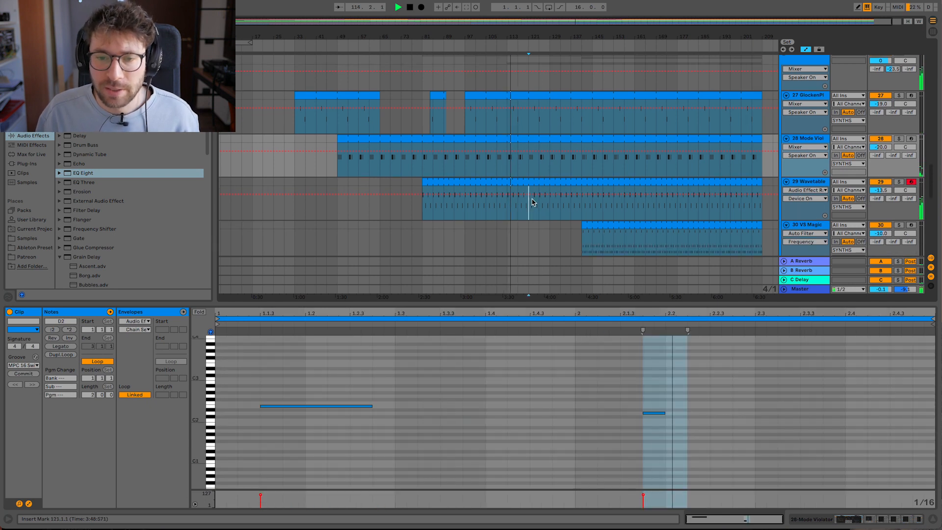
drag(534, 202, 545, 187)
- Add an Auto Filter to track 29 and automate its frequency falling from about bar 113 to about 57 Hz, reopening at bar 129
double_click(817, 183)
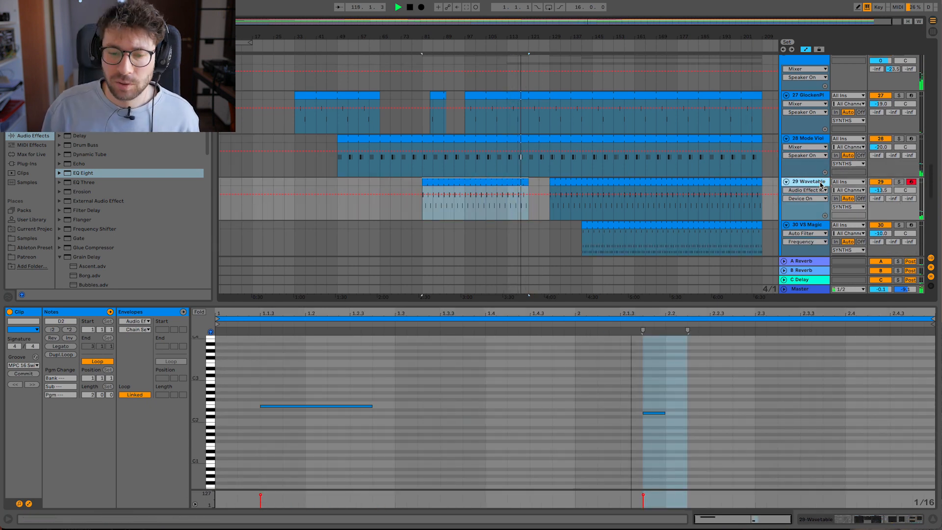
scroll(867, 448, right, 10)
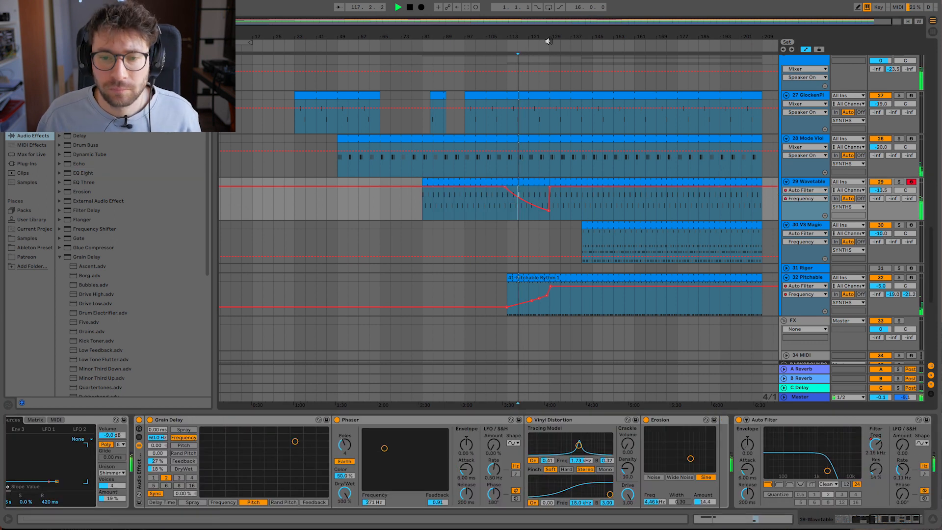
drag(549, 41, 439, 67)
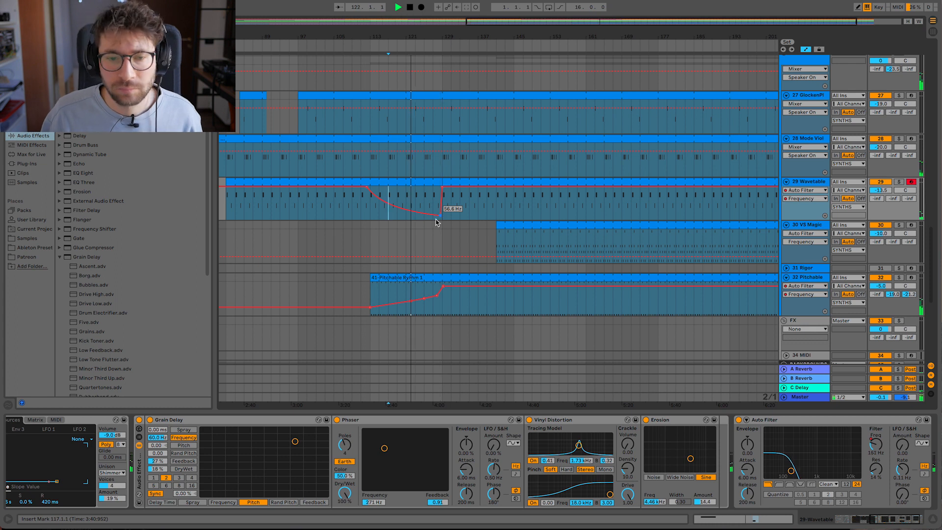
- Clear bars 113 to 129 from the 909 tom part on track 20
scroll(422, 219, up, 10)
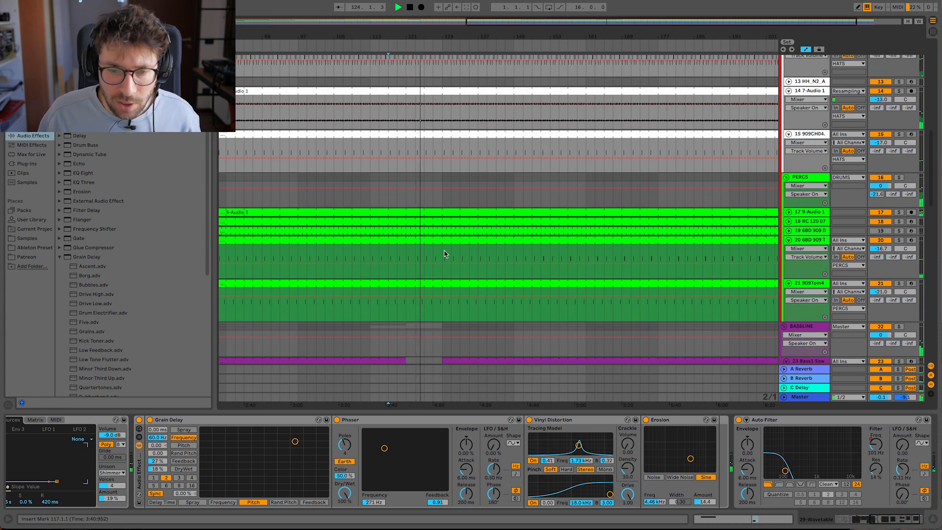
drag(445, 253, 359, 245)
key(Delete)
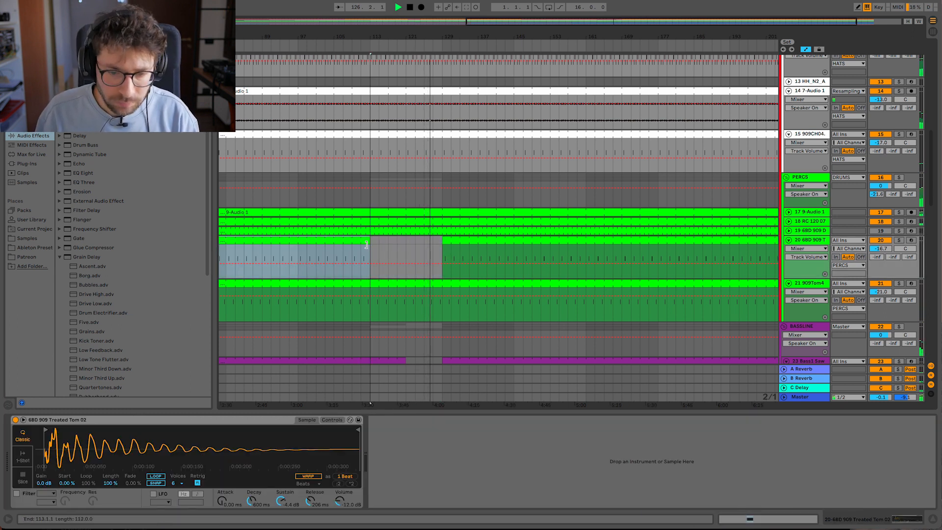
- Clear bars 121 to 129 from the 808 hi-hat part on track 11
scroll(410, 254, down, 1)
scroll(442, 248, up, 3)
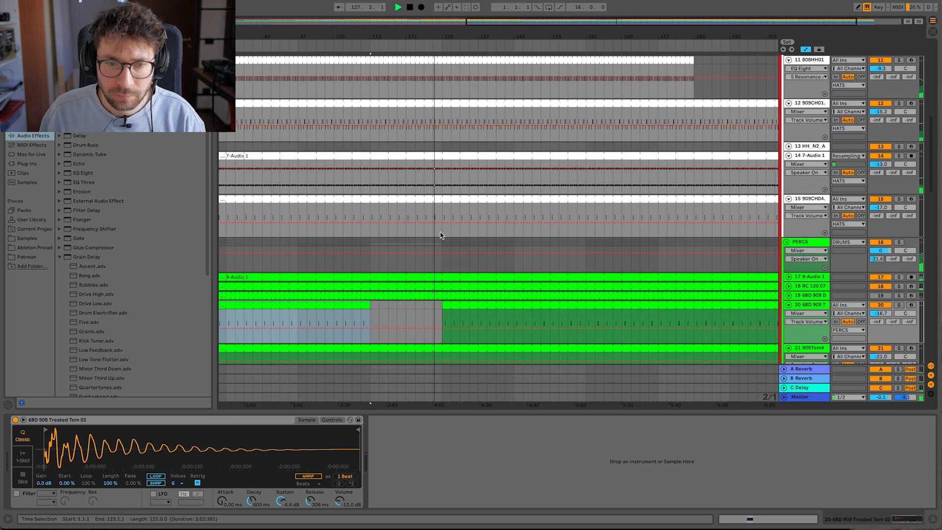
scroll(438, 234, up, 8)
scroll(434, 234, down, 7)
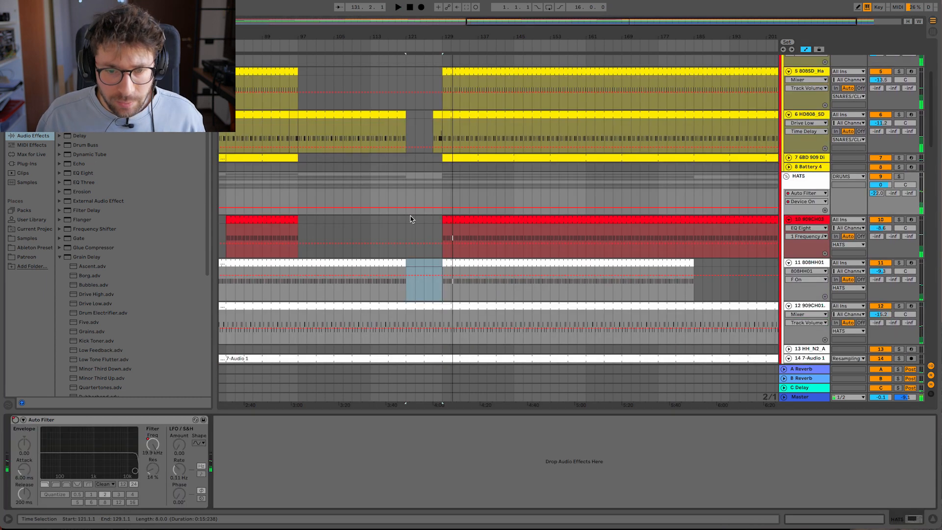
- Automate the HATS group's Auto Filter to be on from bar 121 to 129, with its frequency falling to about 1.60 kHz
click(405, 209)
click(419, 208)
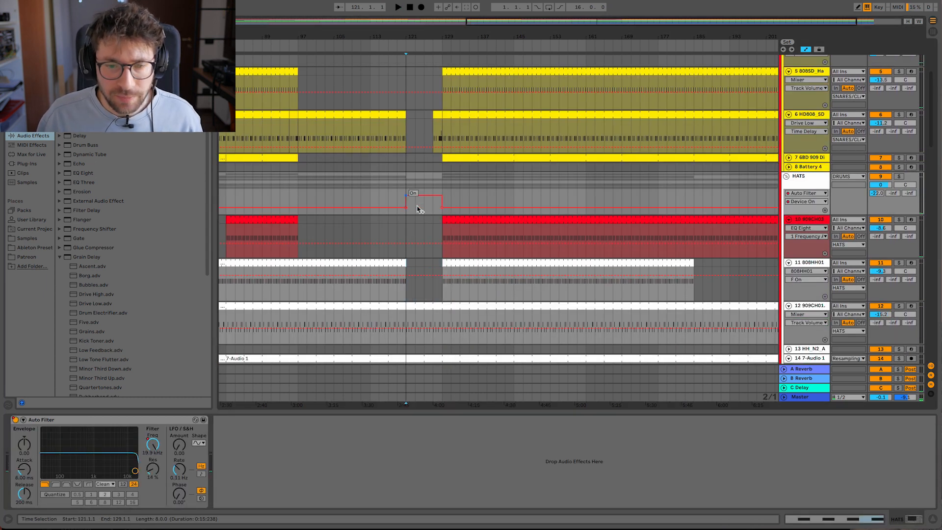
click(156, 445)
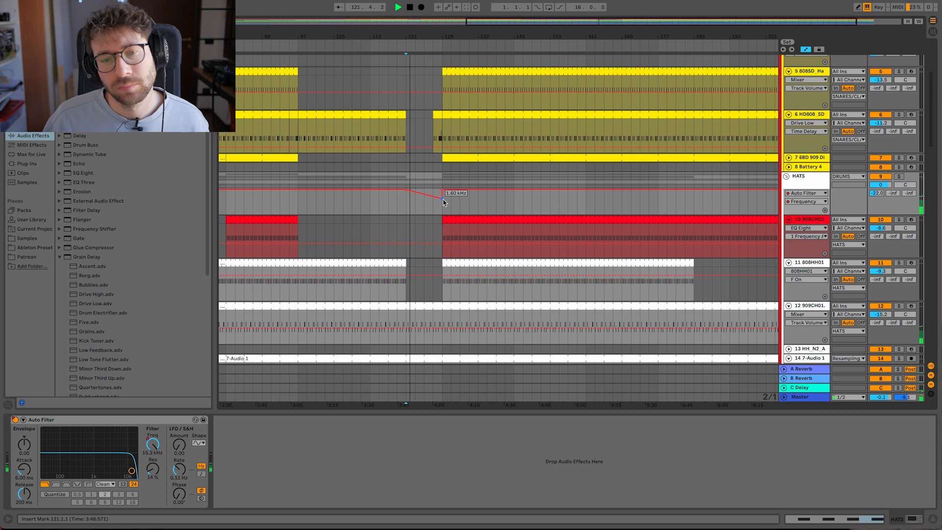
drag(429, 32, 430, 59)
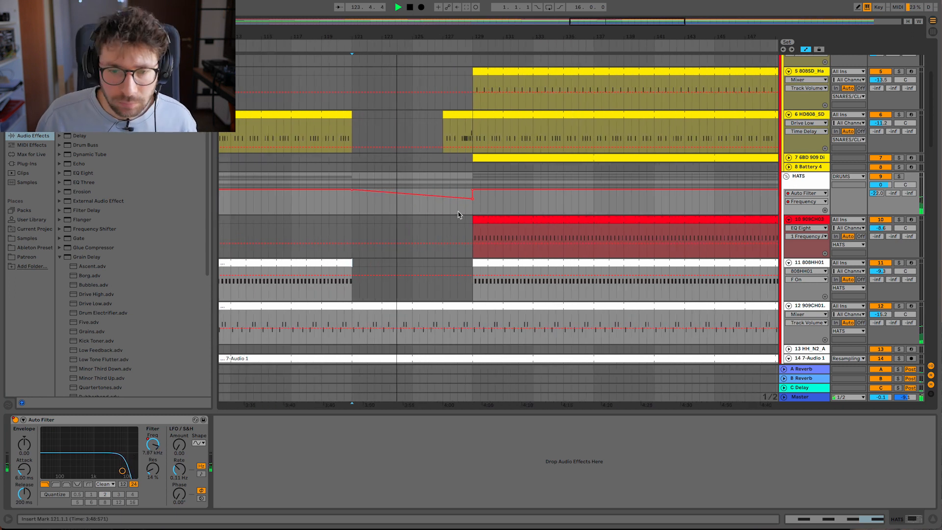
scroll(594, 165, up, 5)
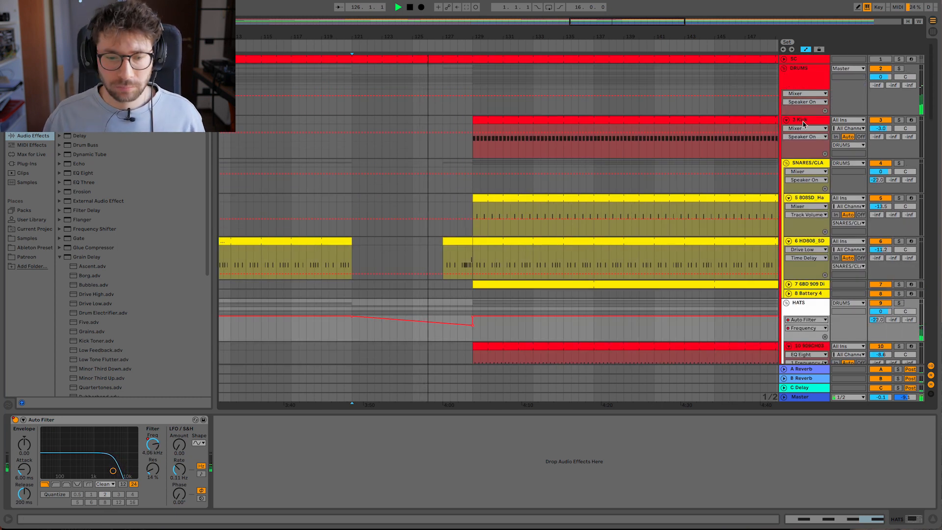
click(549, 147)
drag(443, 38, 442, 11)
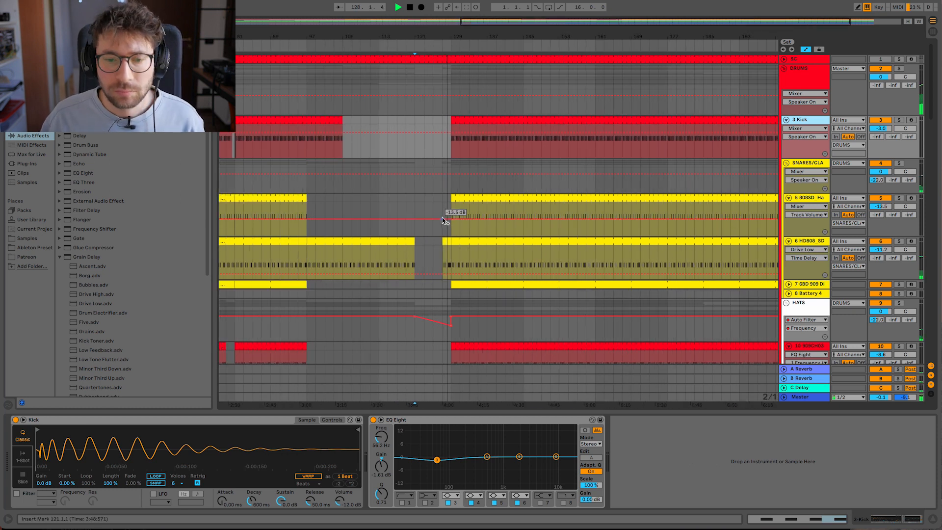
- Audition the Jhené Aiko vocal tracks 39 and 40 in solo to choose one for the transition
scroll(443, 218, down, 1)
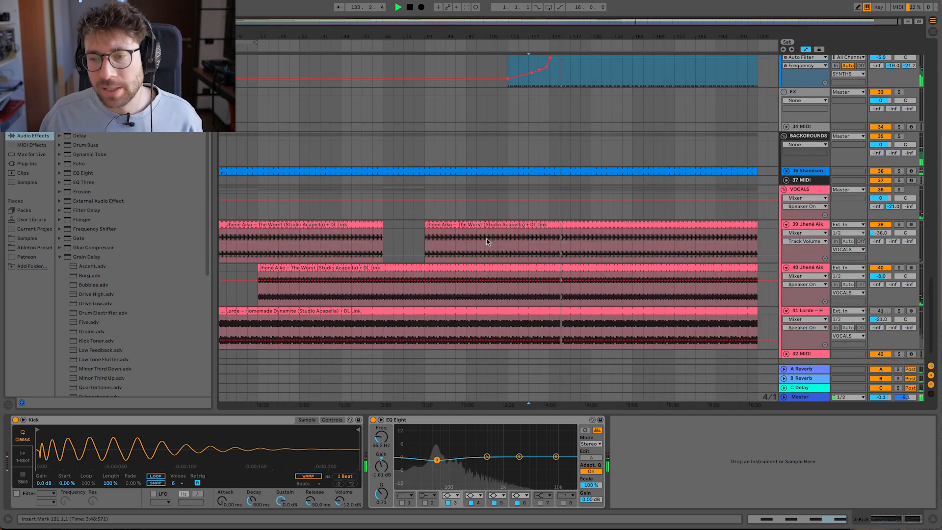
click(487, 245)
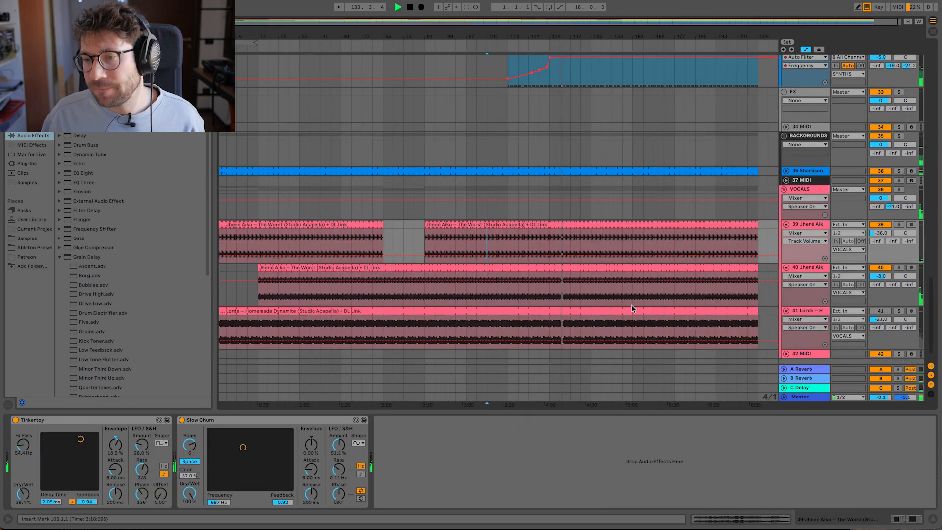
click(897, 225)
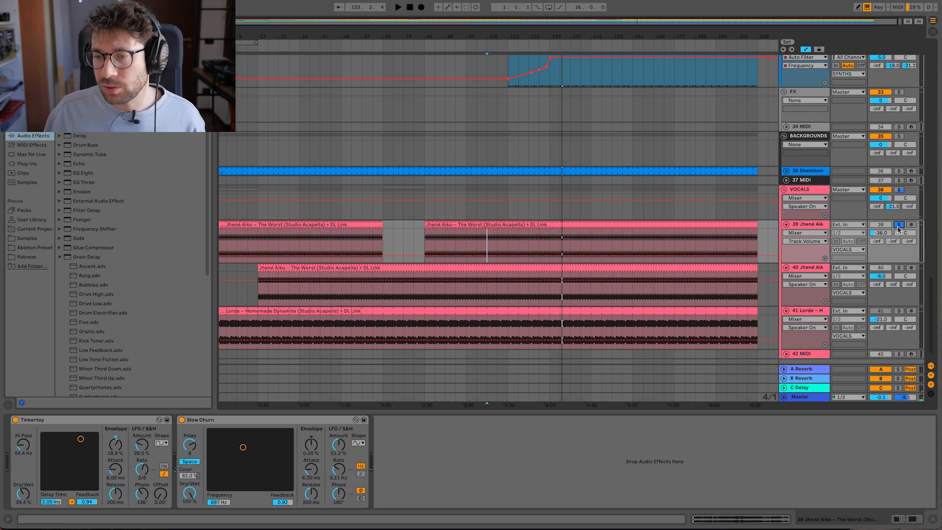
key(space)
drag(526, 35, 520, 35)
click(369, 280)
key(space)
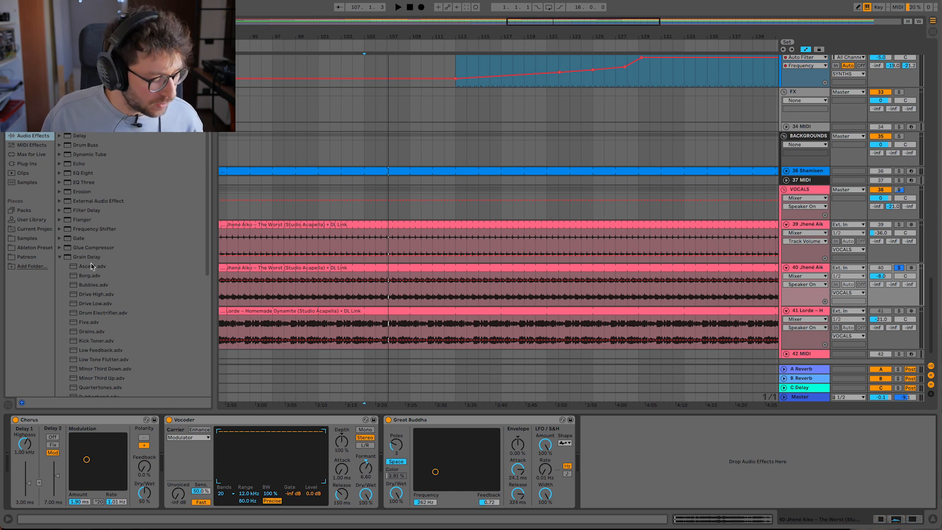
- Add a Frequency Shifter in Ring mode to vocal track 40 and automate its ring mod frequency curving upward from about bar 124 to 129
key(space)
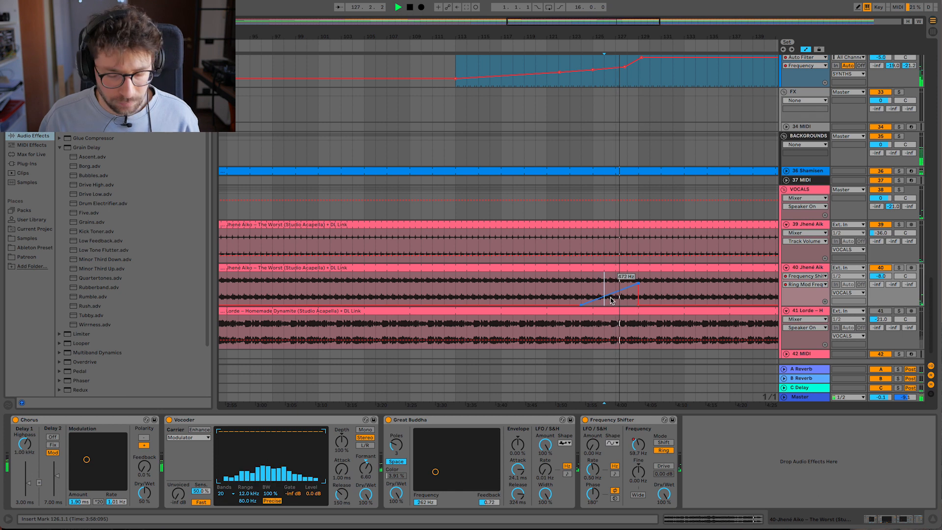
drag(611, 290, 609, 284)
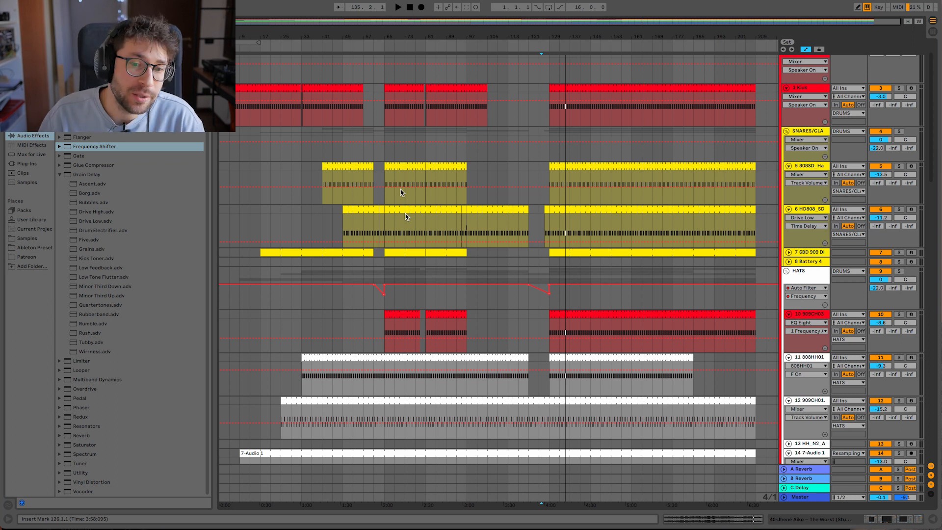
scroll(425, 188, down, 5)
scroll(425, 188, down, 15)
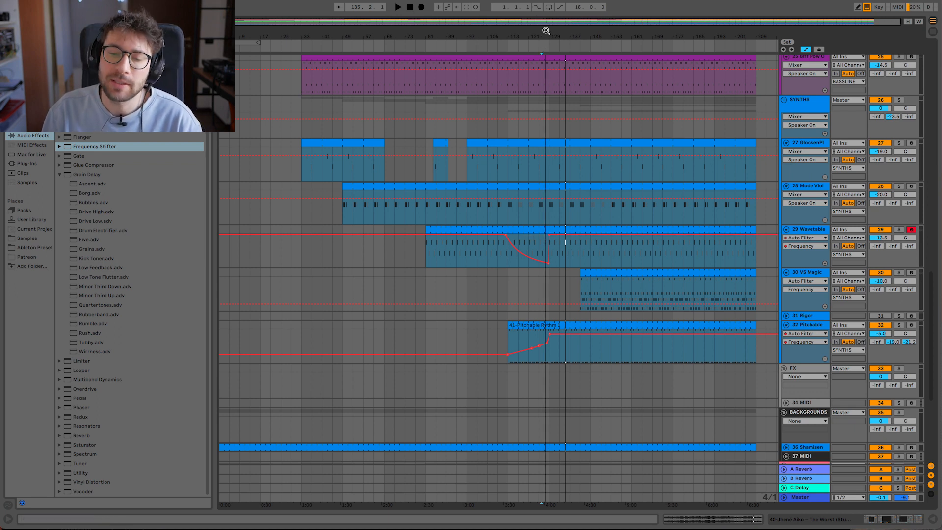
scroll(490, 269, down, 3)
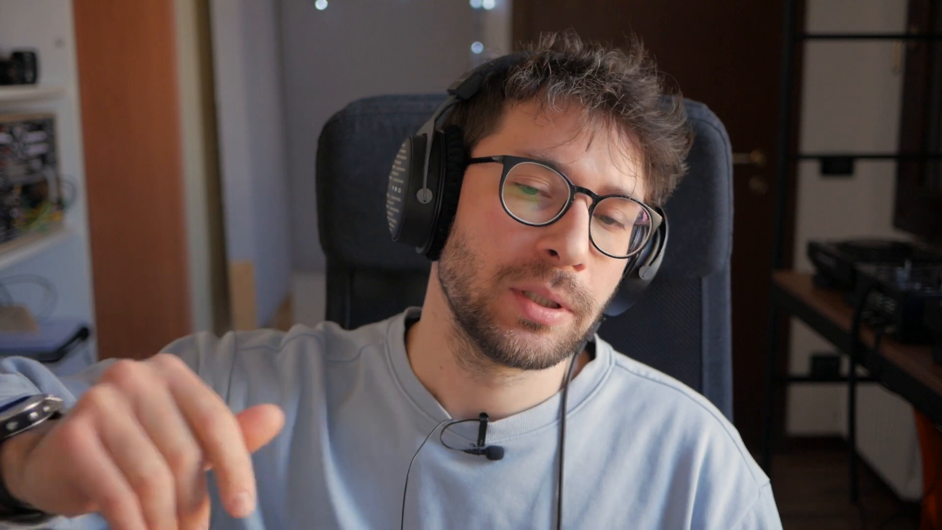